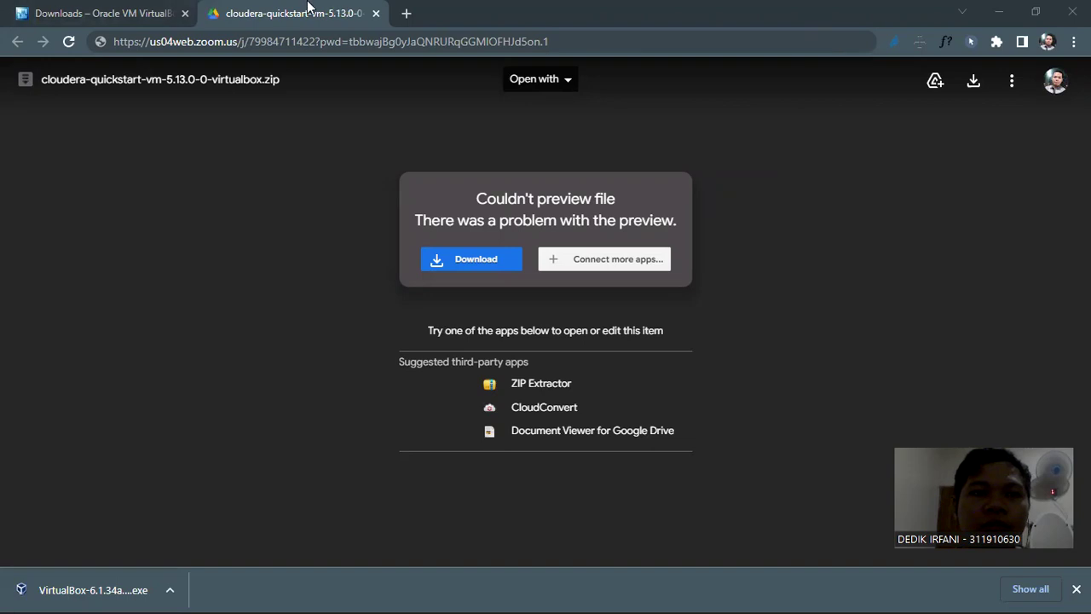
Step: Review the VirtualBox downloads page and the Google Drive page for cloudera-quickstart-vm-5.13.0-0-virtualbox.zip
left_click(112, 12)
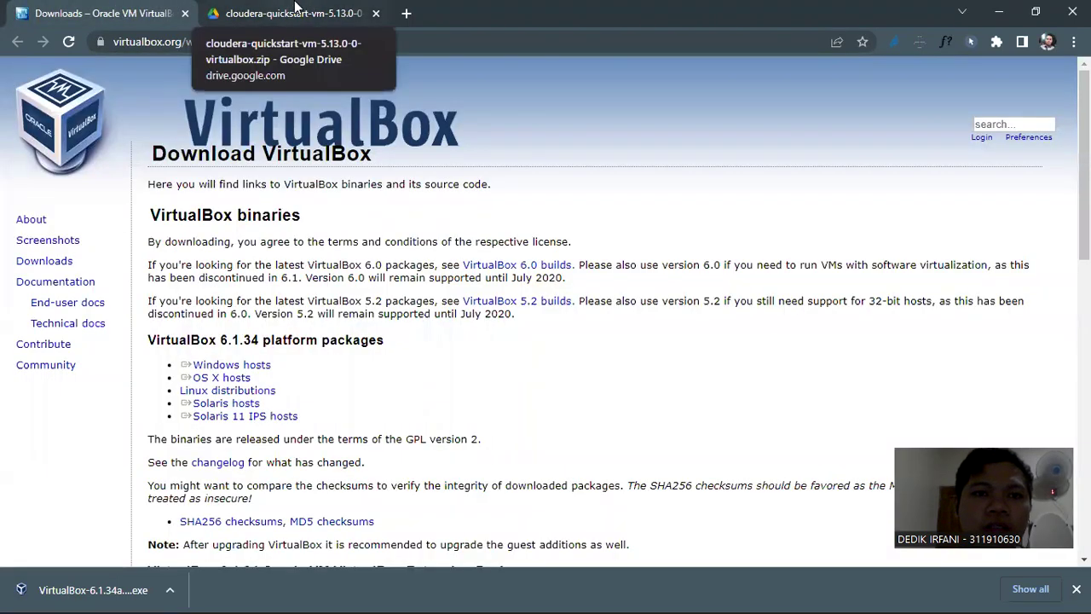
left_click(295, 7)
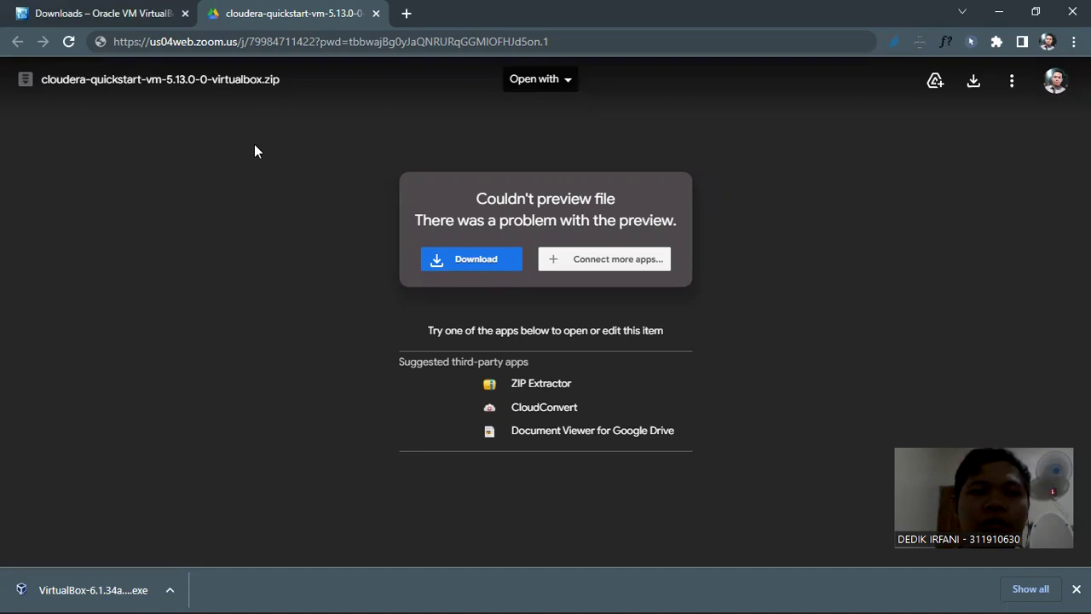
Step: Switch to File Explorer and open the Data (D:) drive
mouse_move(492, 574)
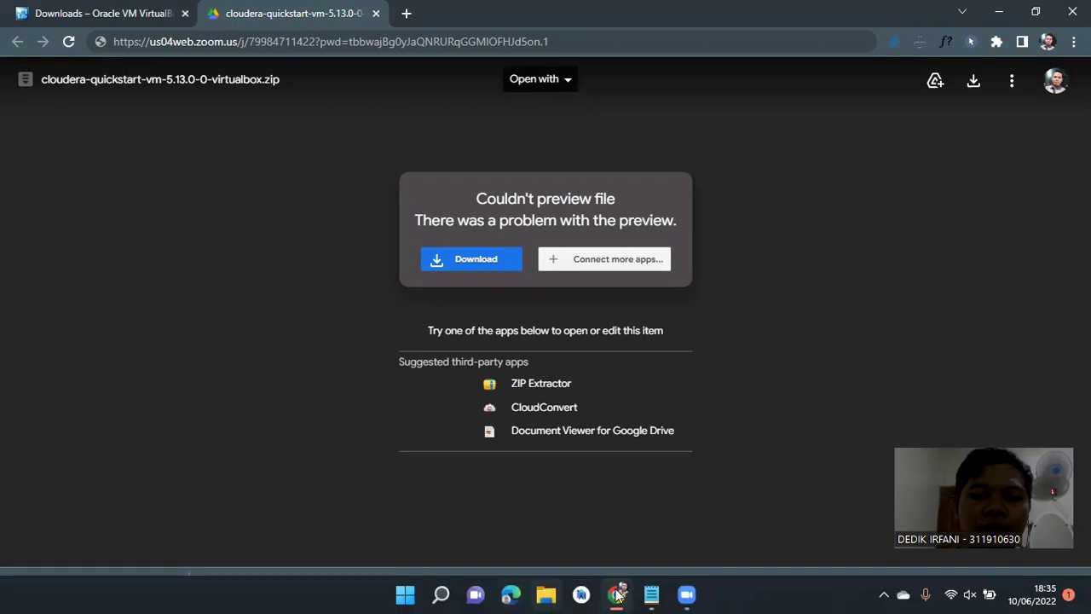
left_click(544, 595)
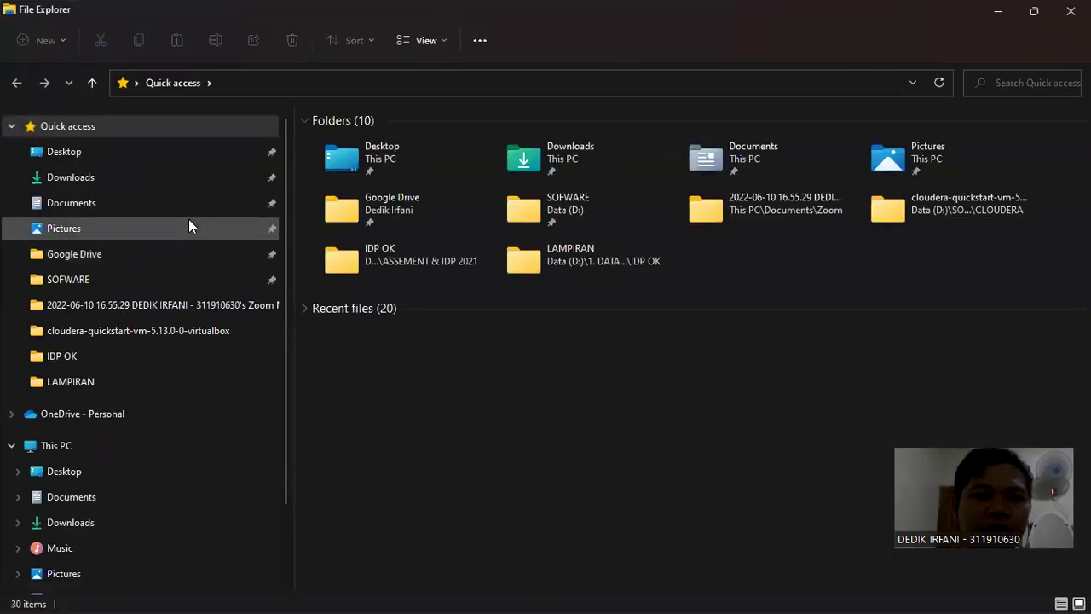
left_click_drag(287, 381, 316, 499)
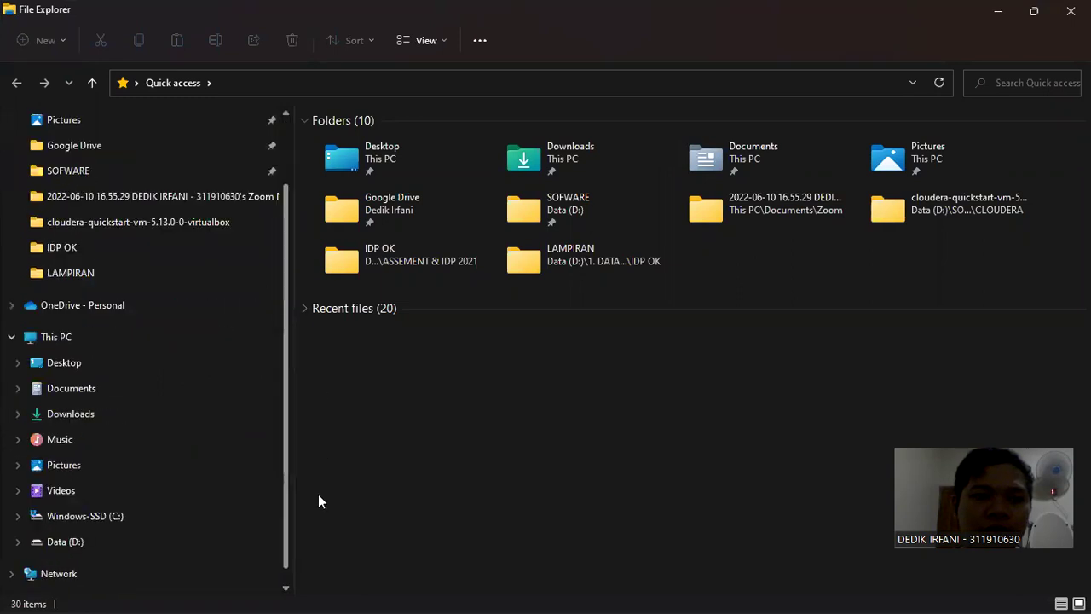
left_click(185, 548)
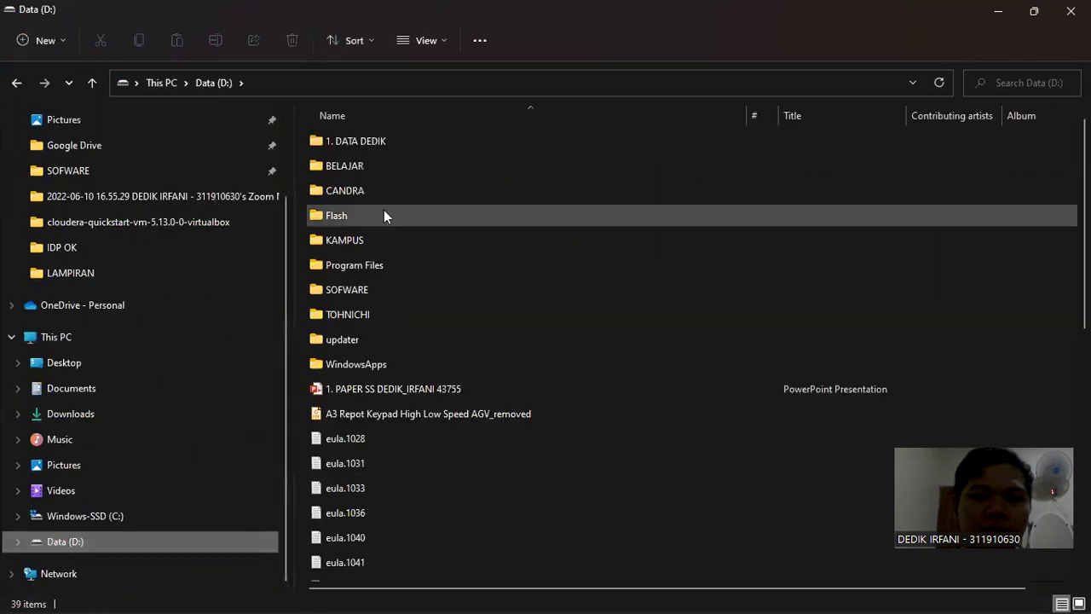
double_click(345, 147)
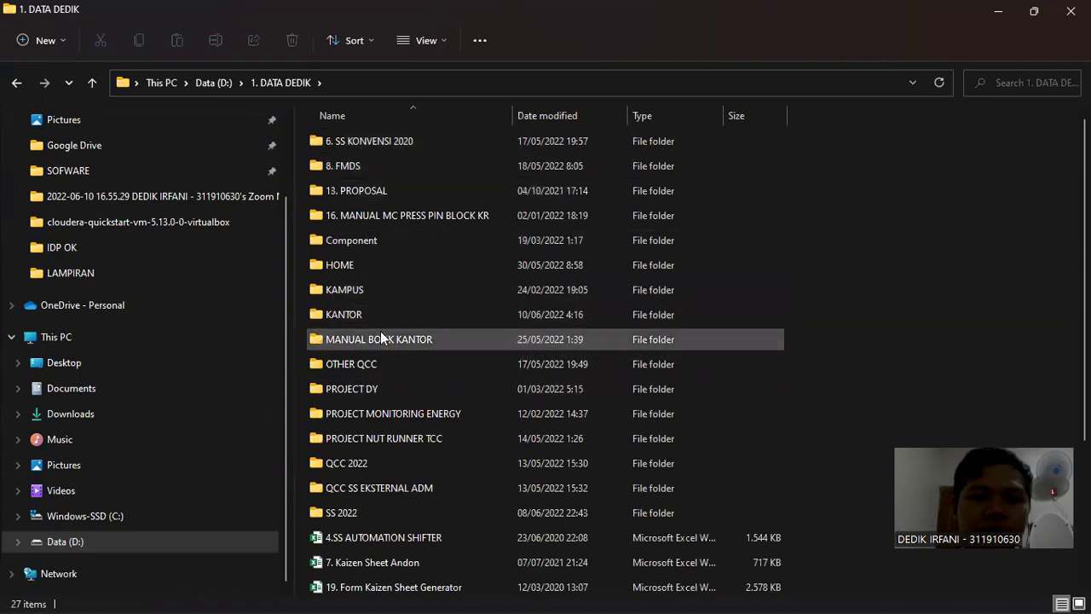
scroll(397, 467, "down", 3)
scroll(380, 443, "up", 2)
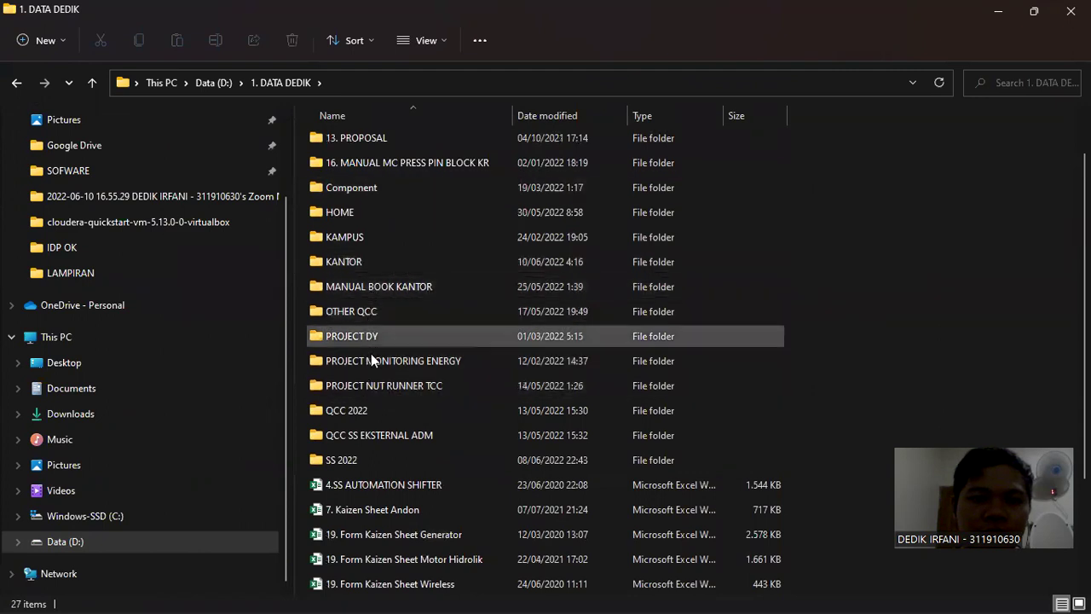
scroll(404, 262, "up", 1)
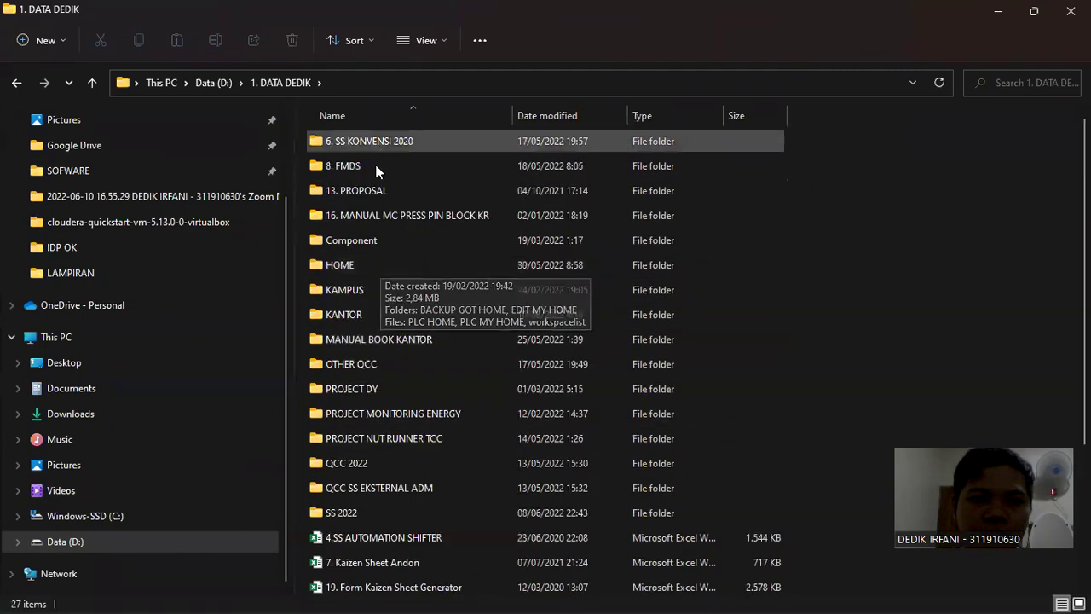
scroll(374, 376, "down", 1)
scroll(374, 376, "down", 1)
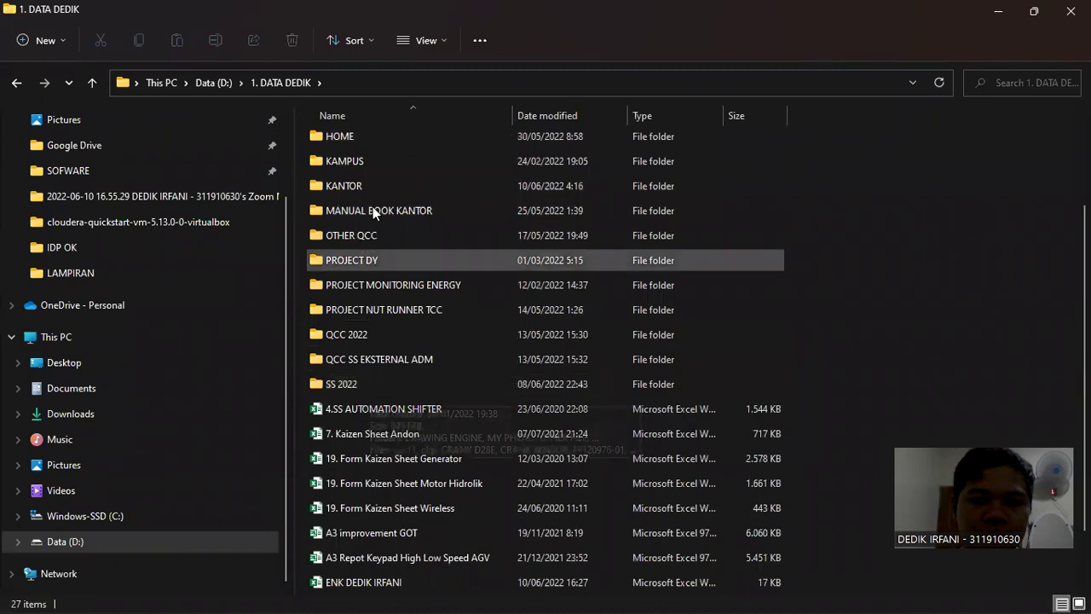
scroll(377, 225, "up", 1)
scroll(377, 225, "up", 1)
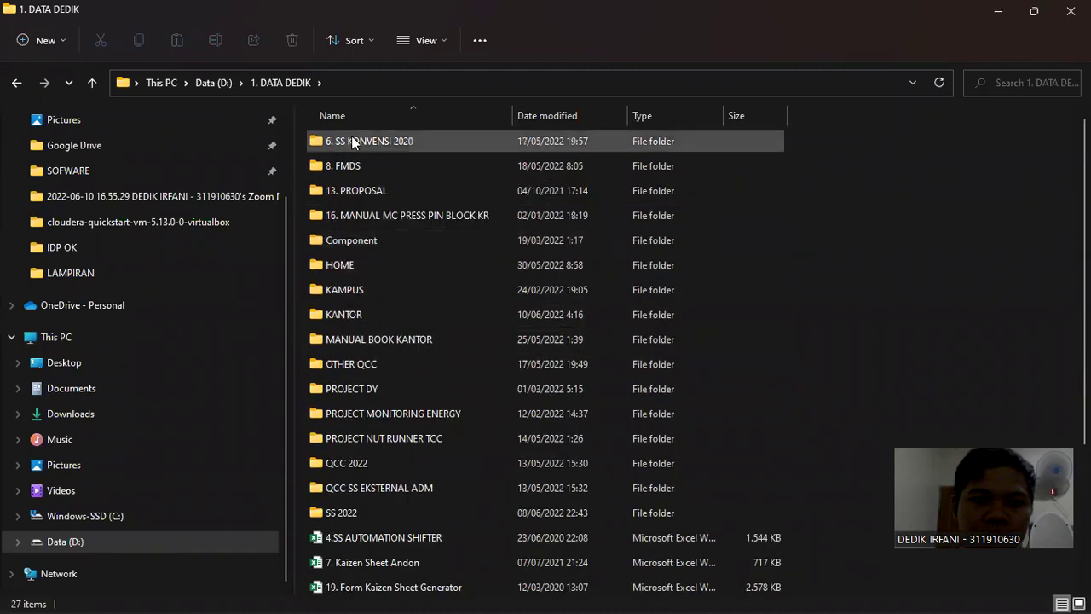
Step: Open the CLOUDERA folder inside the SOFWARE folder on the Data (D:) drive
left_click(214, 82)
double_click(387, 294)
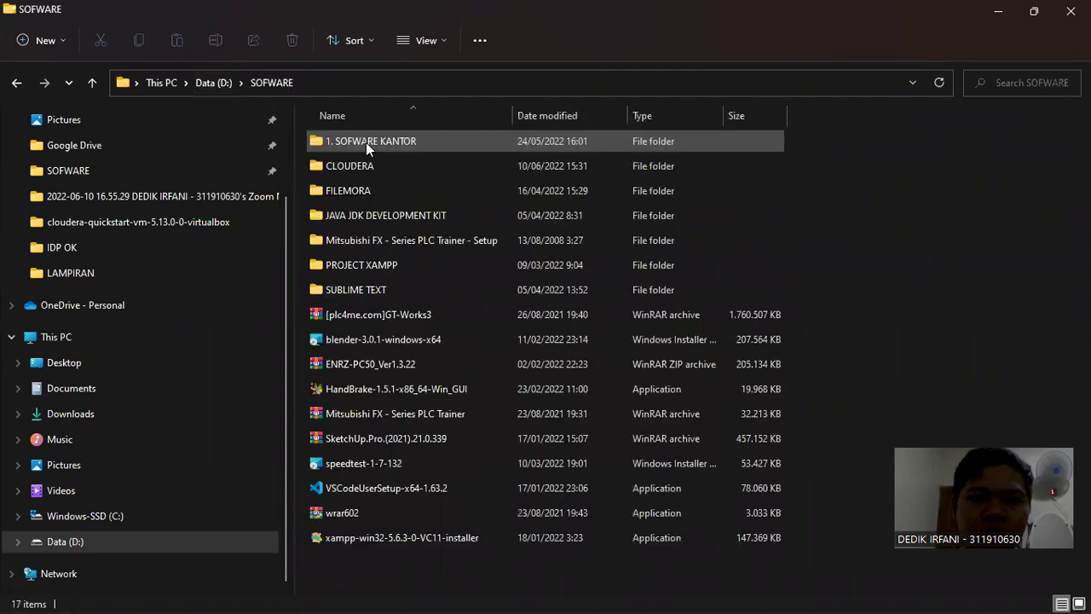
double_click(366, 167)
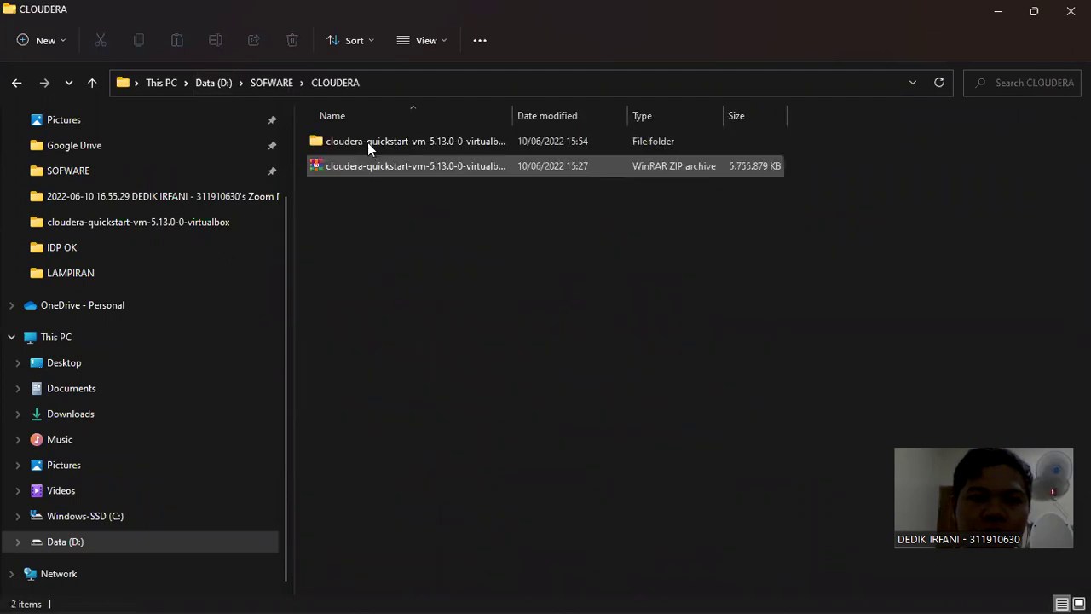
Step: View the WinRAR extraction options for the cloudera-quickstart-vm-5.13.0-0-virtualbox ZIP archive and dismiss them without extracting
left_click(369, 141)
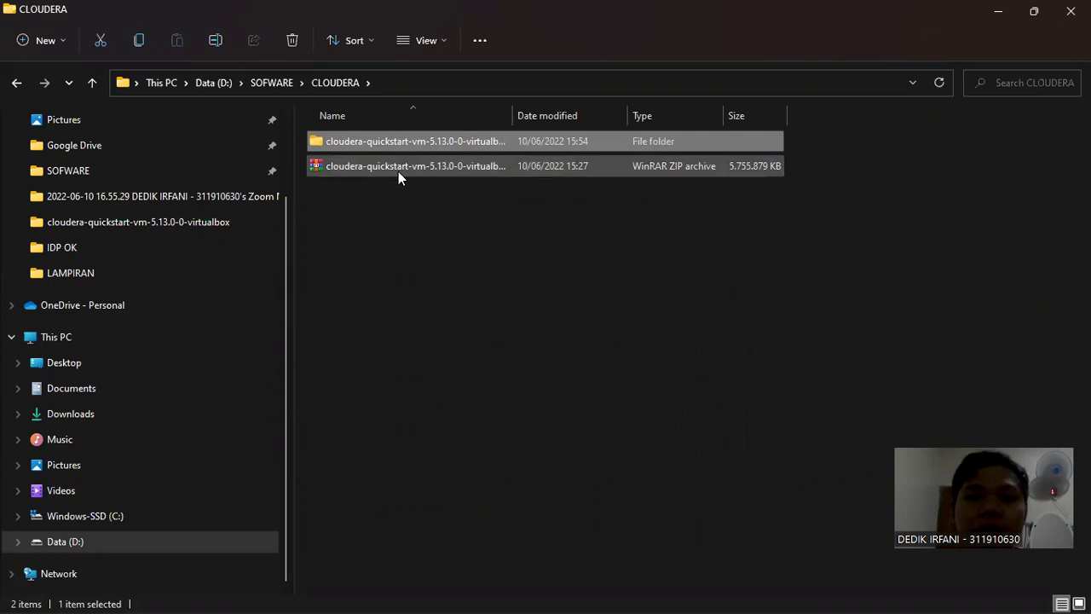
left_click(439, 165)
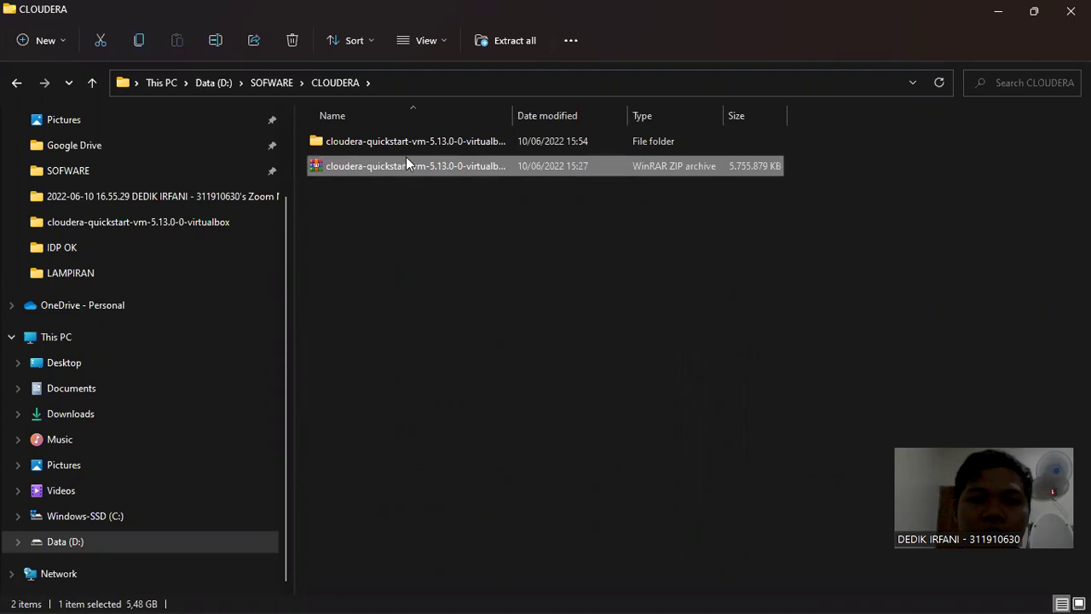
right_click(403, 169)
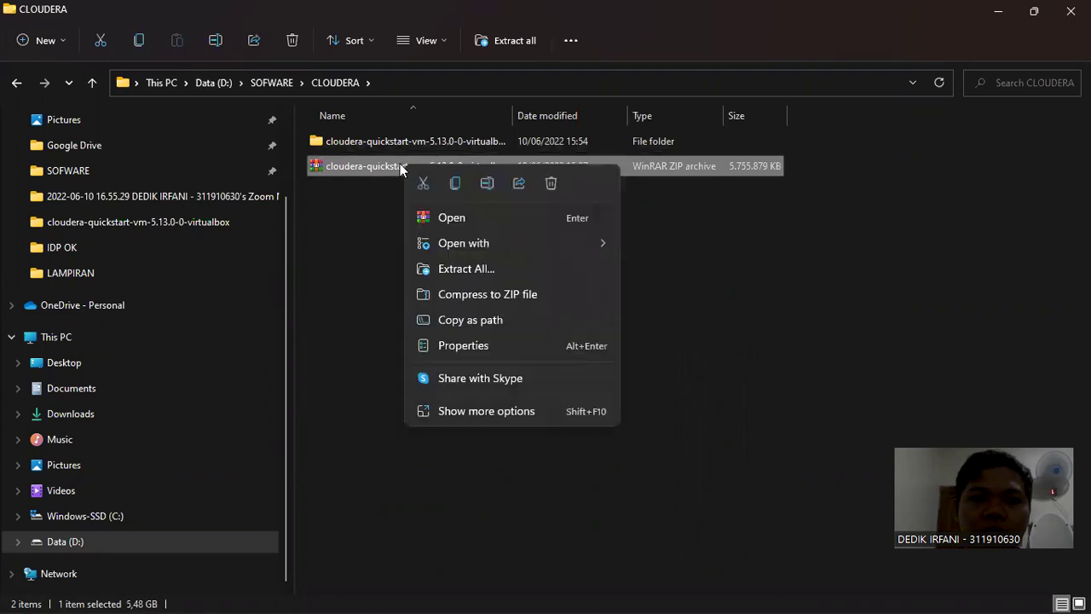
left_click(524, 414)
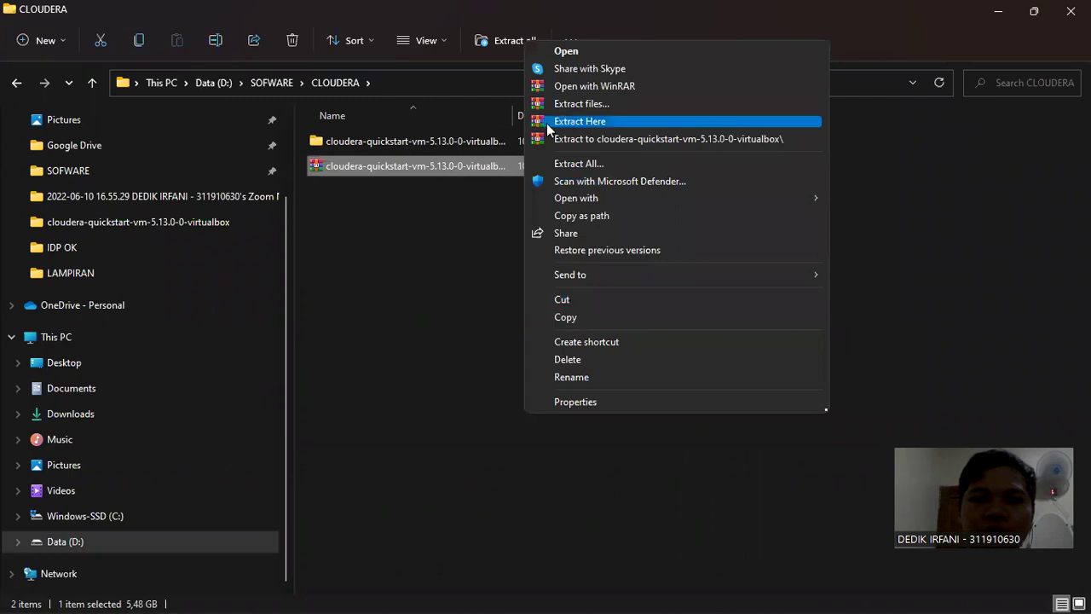
left_click(397, 243)
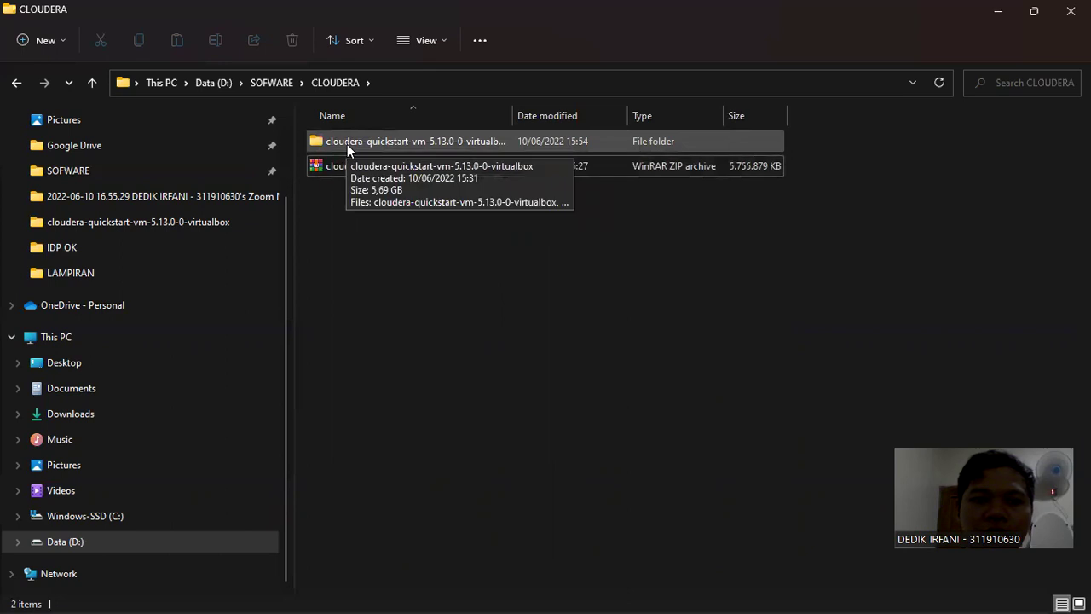
Step: Open the extracted cloudera-quickstart-vm-5.13.0-0-virtualbox folder and select the VirtualBox-6.0.24-139119-Win installer
double_click(377, 144)
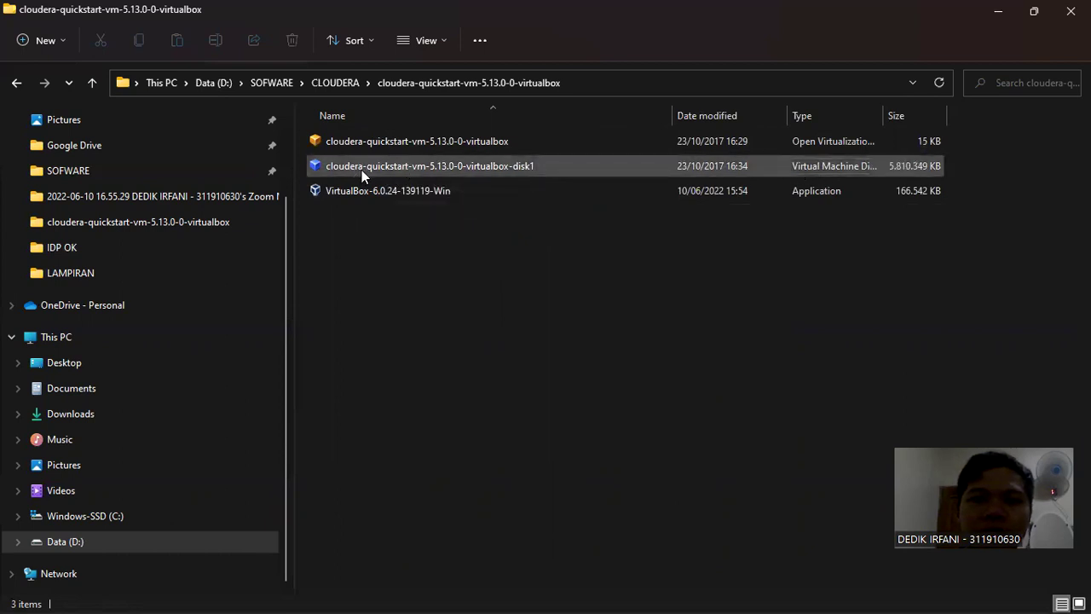
left_click(329, 170)
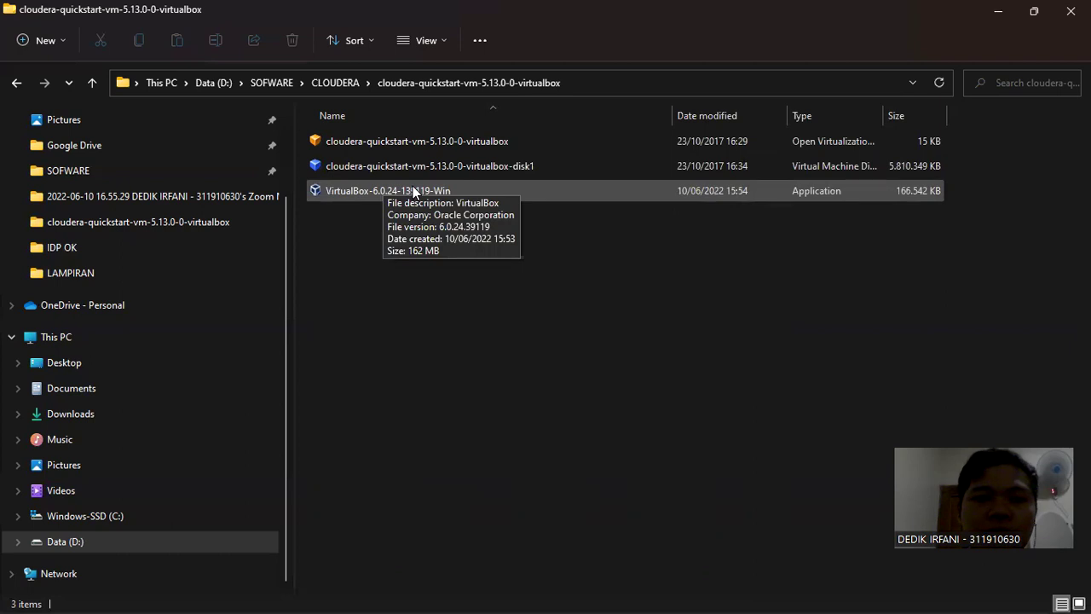
left_click(554, 192)
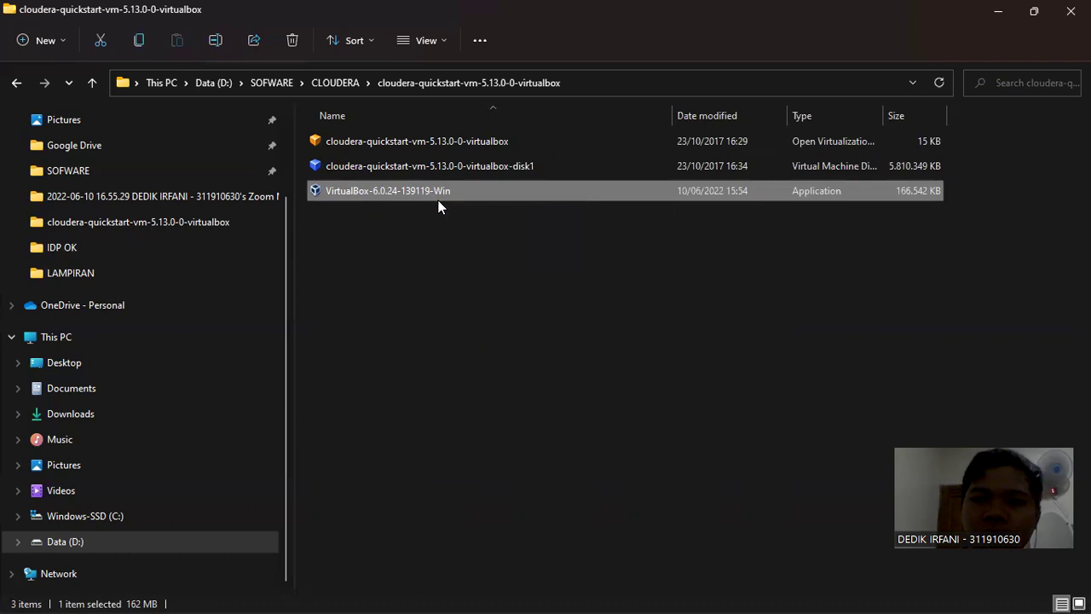
Step: Minimize the File Explorer and browser windows and launch Oracle VM VirtualBox from the desktop
left_click(999, 18)
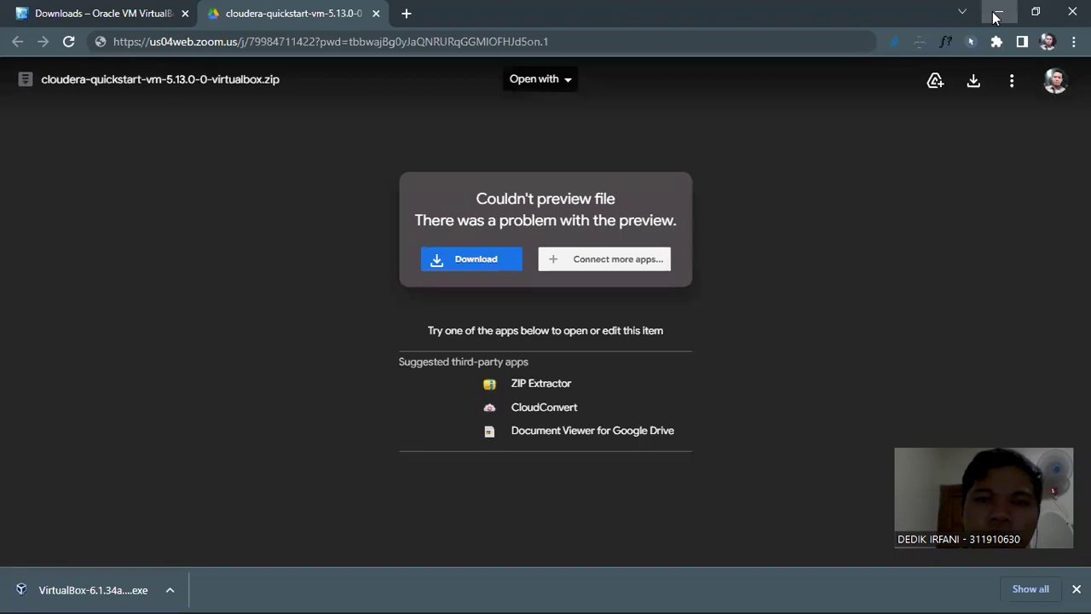
left_click(997, 14)
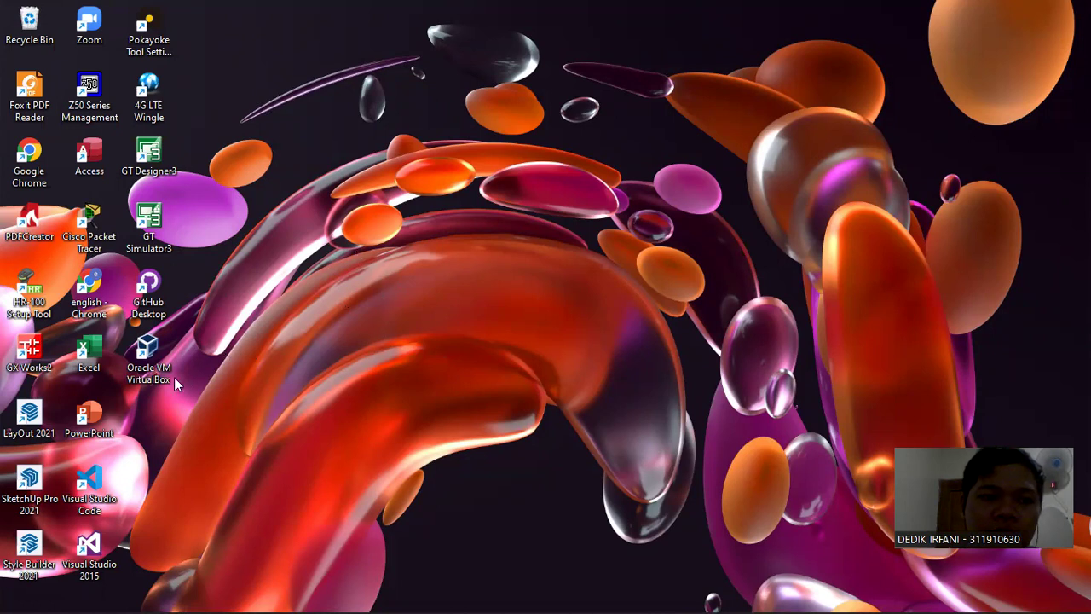
double_click(154, 362)
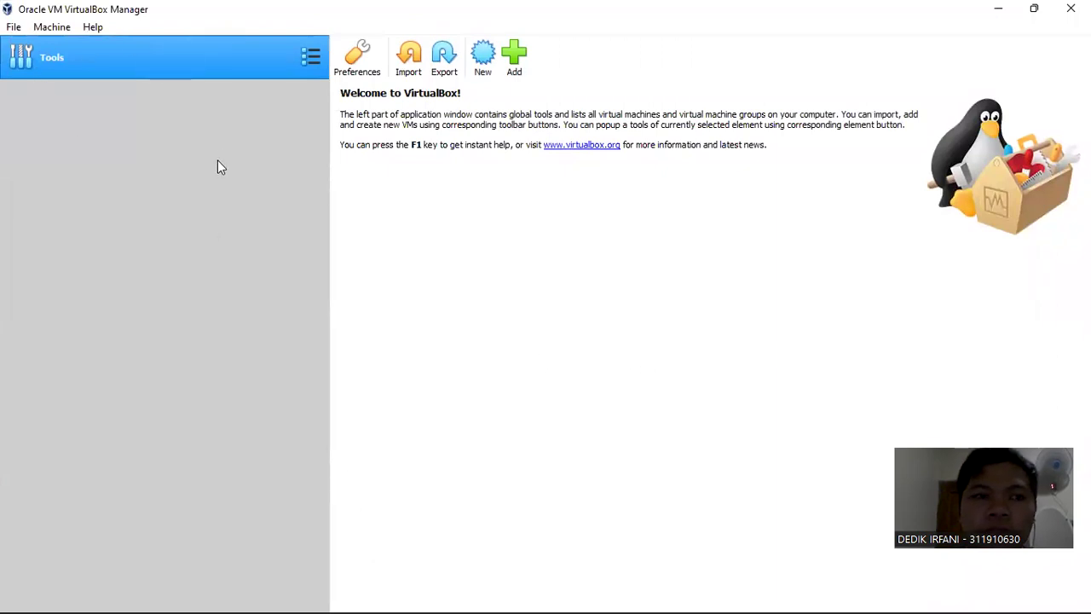
Step: Start a virtual appliance import and choose the cloudera-quickstart-vm-5.13.0-0-virtualbox OVF file from its extracted folder in SOFWARE\CLOUDERA on drive D
left_click(17, 28)
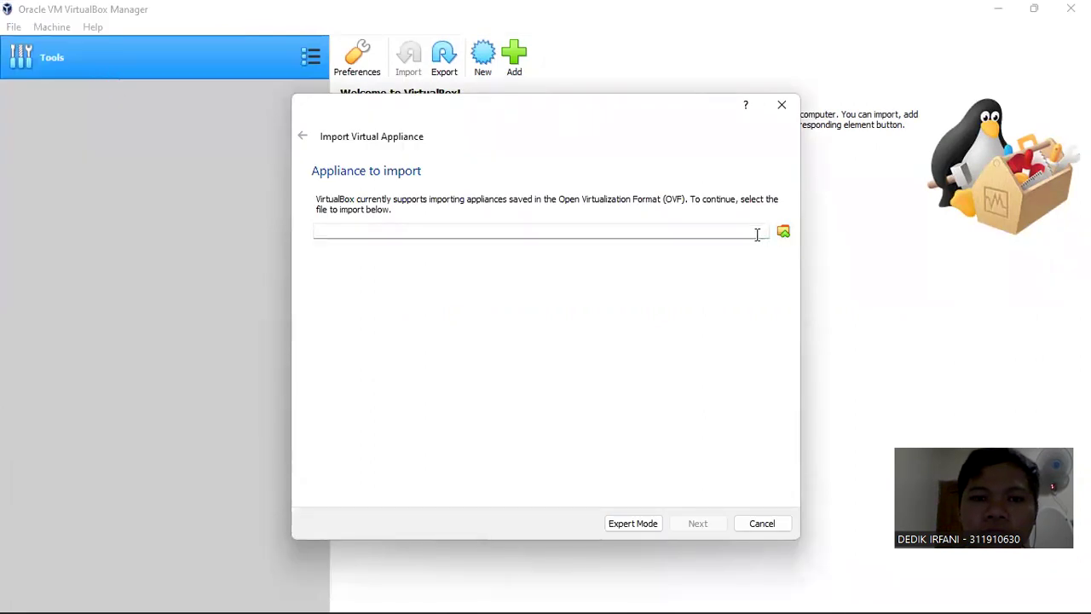
left_click(783, 233)
scroll(492, 268, "down", 5)
scroll(404, 334, "down", 3)
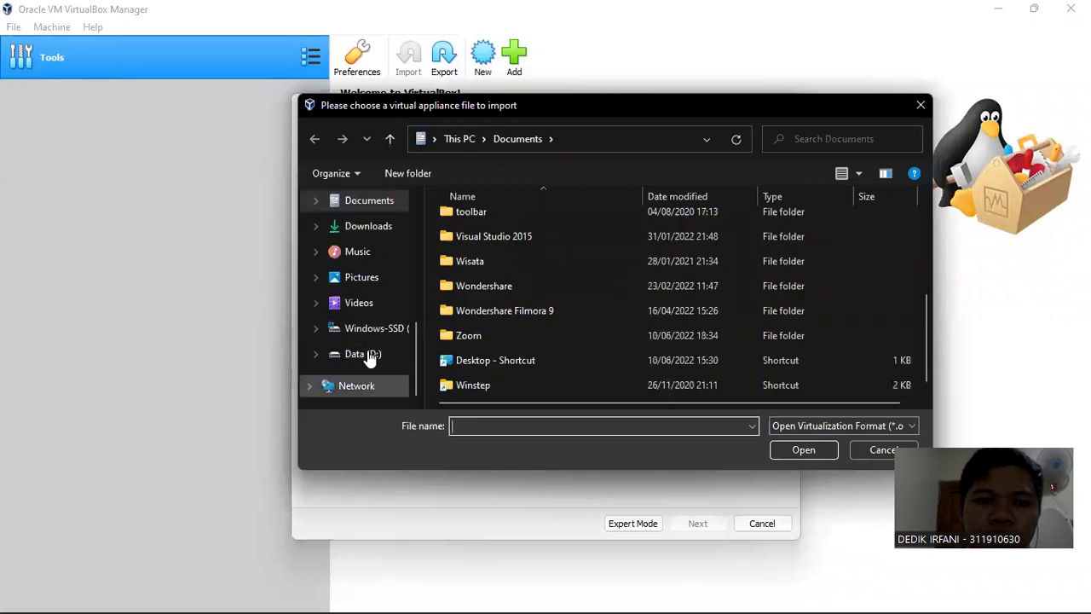
left_click(368, 352)
scroll(516, 347, "down", 1)
scroll(490, 324, "up", 1)
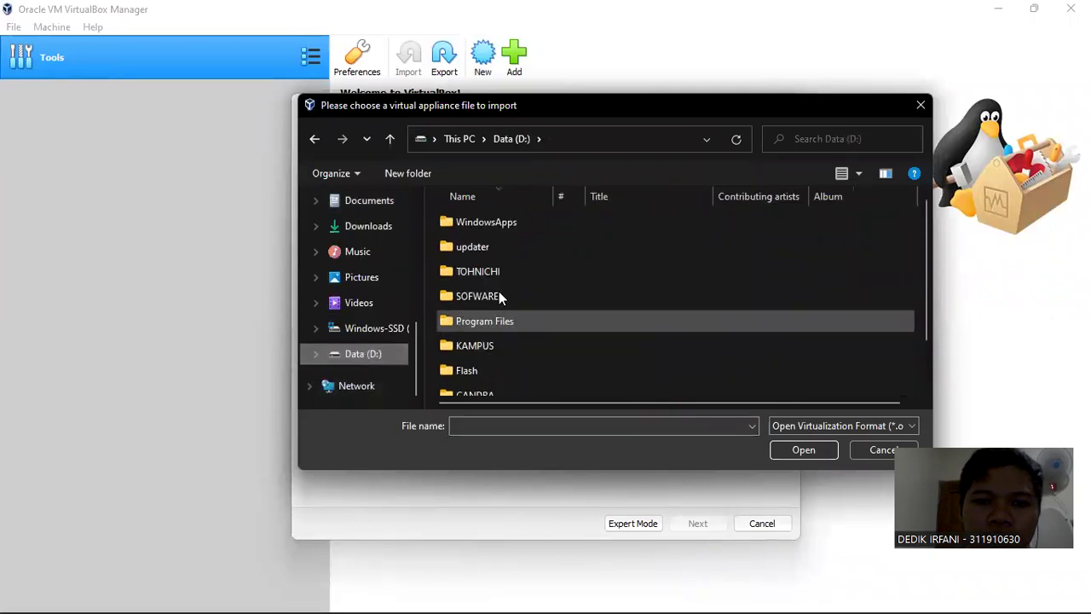
double_click(500, 293)
double_click(514, 249)
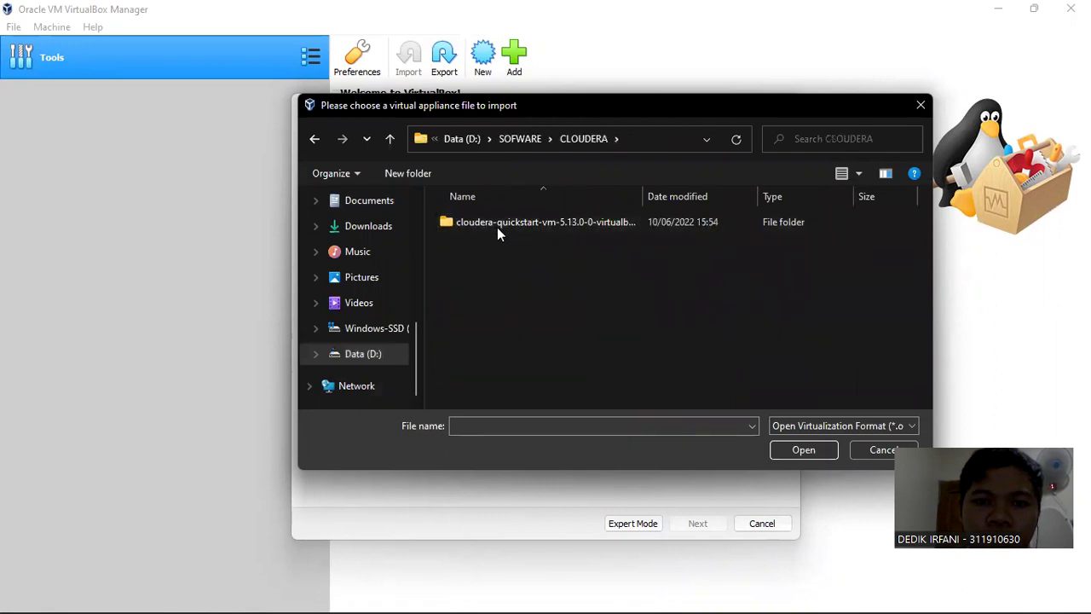
double_click(497, 226)
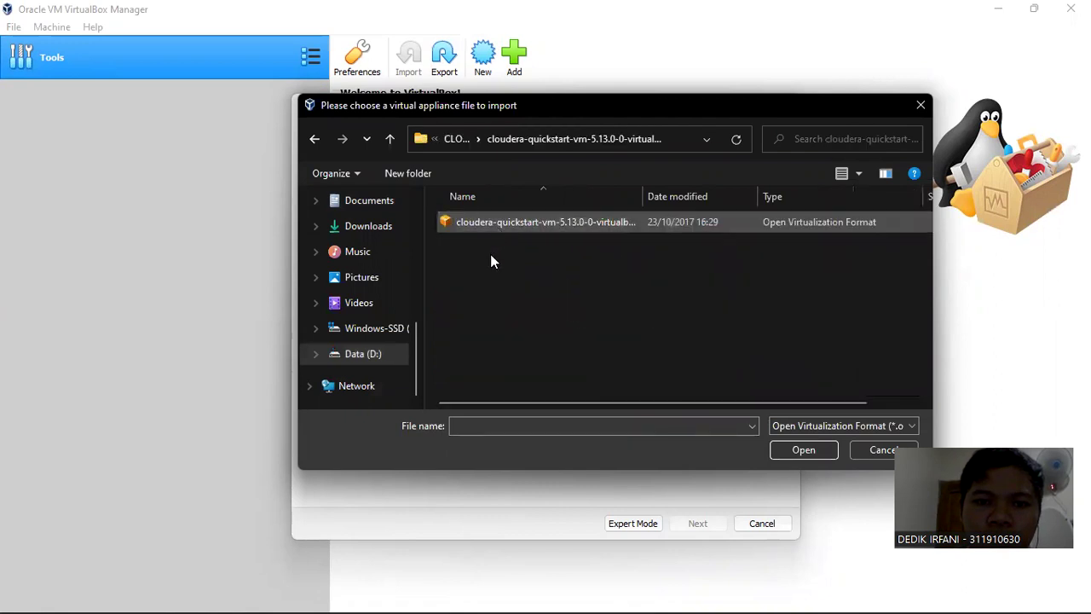
left_click(568, 224)
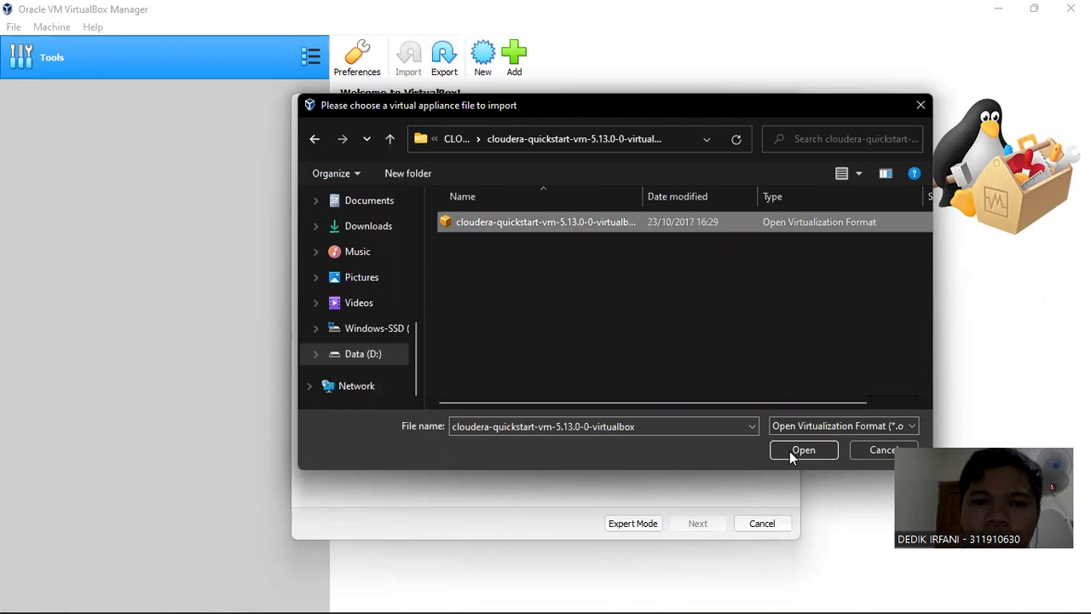
key("Return")
Step: Review the appliance settings and import the Cloudera virtual machine with its suggested defaults
left_click(698, 522)
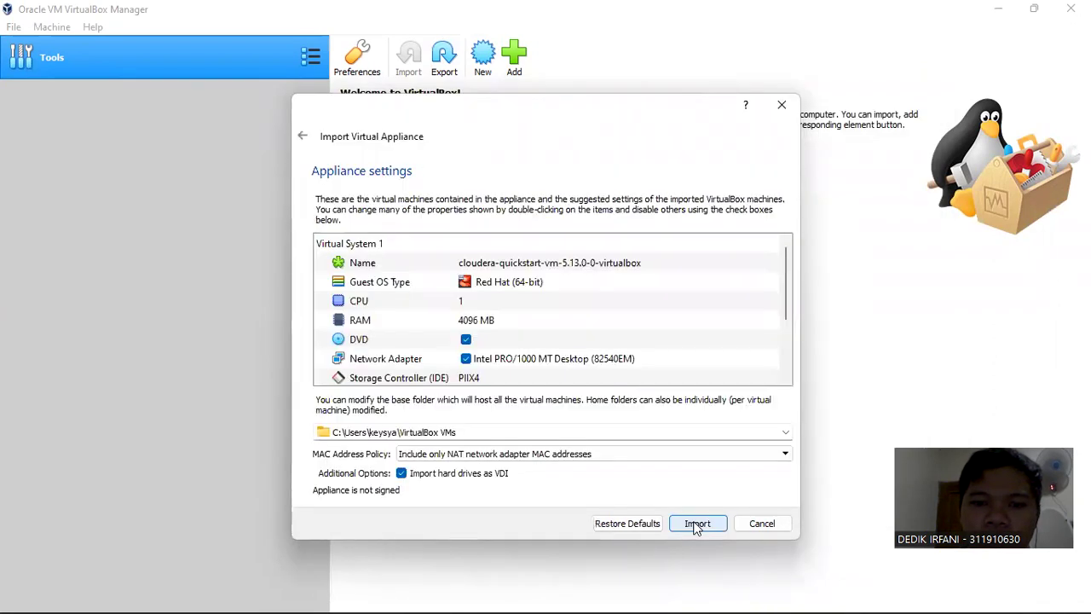
scroll(722, 370, "down", 2)
scroll(571, 358, "up", 2)
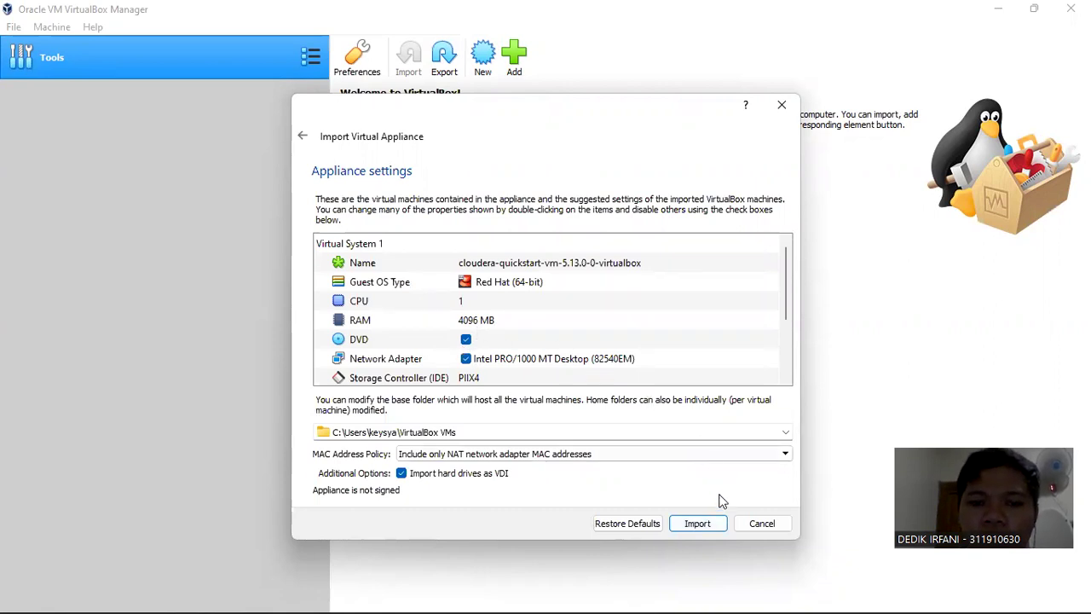
left_click(699, 523)
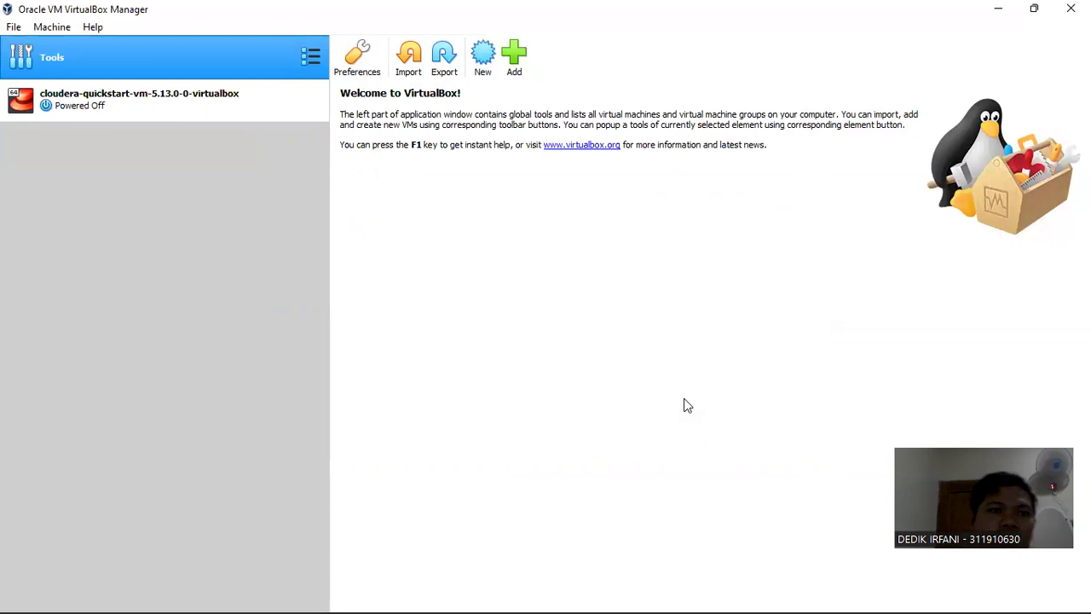
Step: Start the imported cloudera-quickstart-vm-5.13.0-0-virtualbox machine
left_click(77, 109)
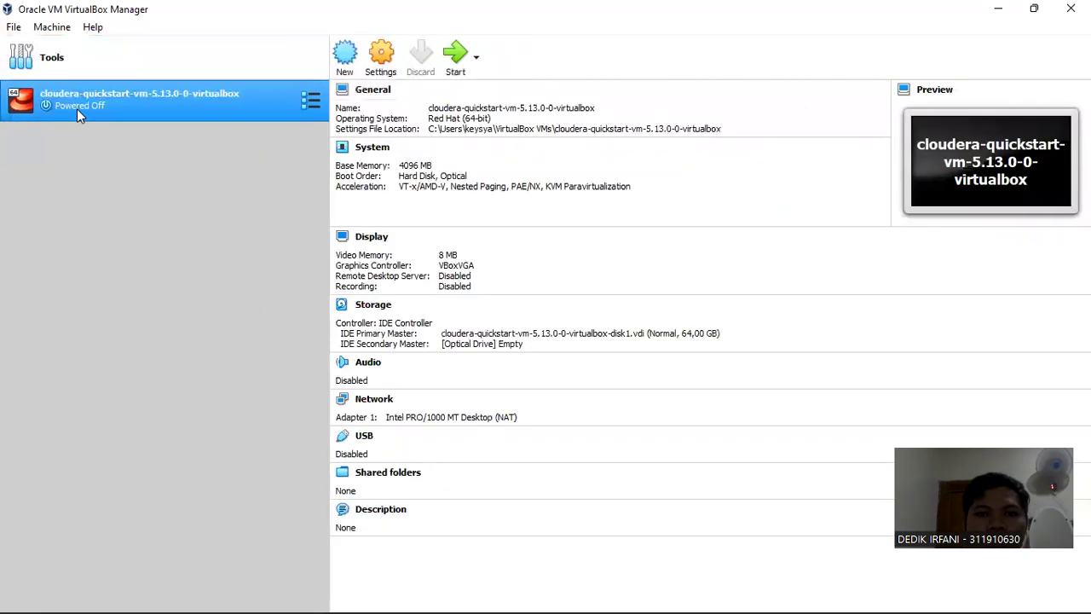
left_click(461, 56)
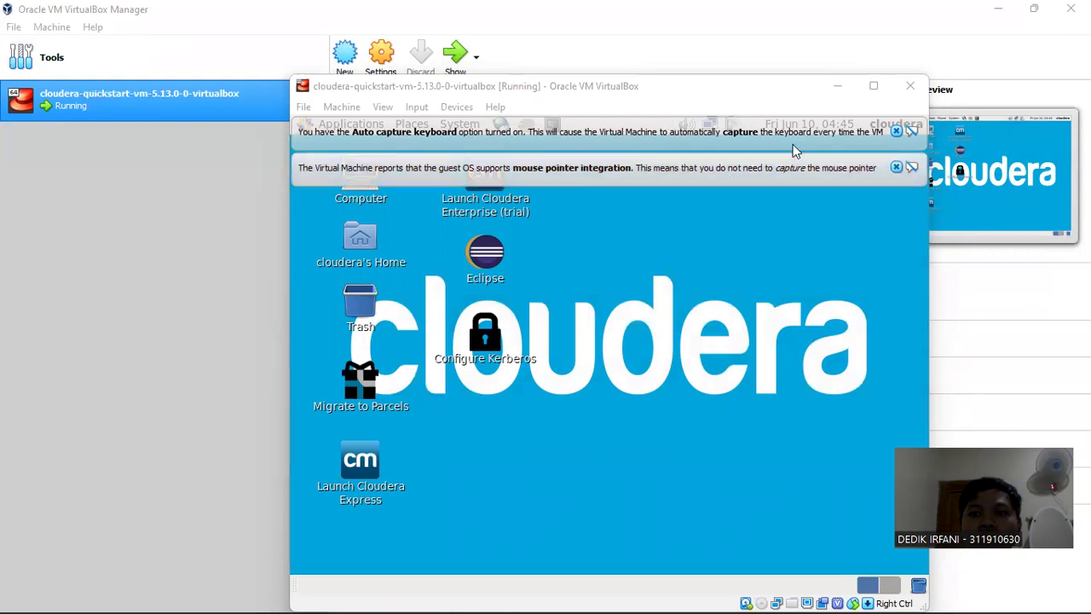
Step: Maximize the running virtual machine's window and widen the Firefox window inside the guest
key("super+z")
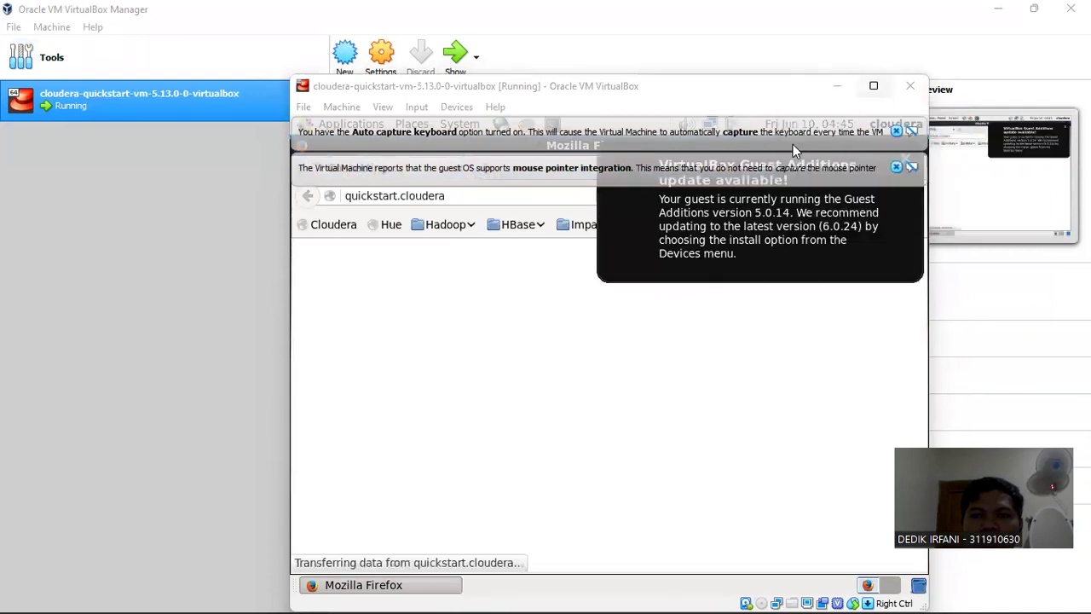
key("super+Up")
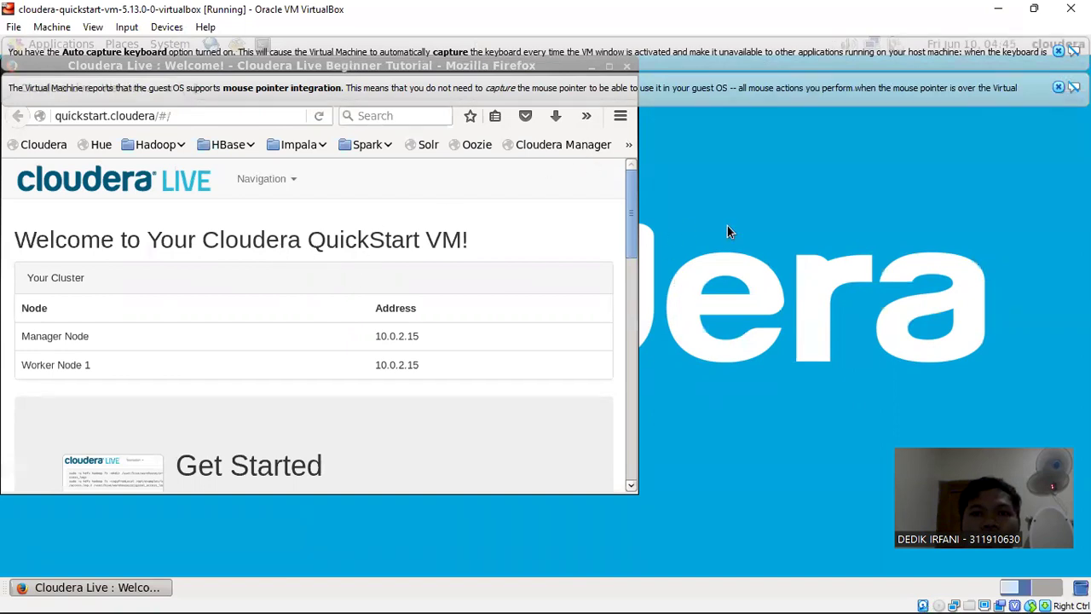
left_click(758, 225)
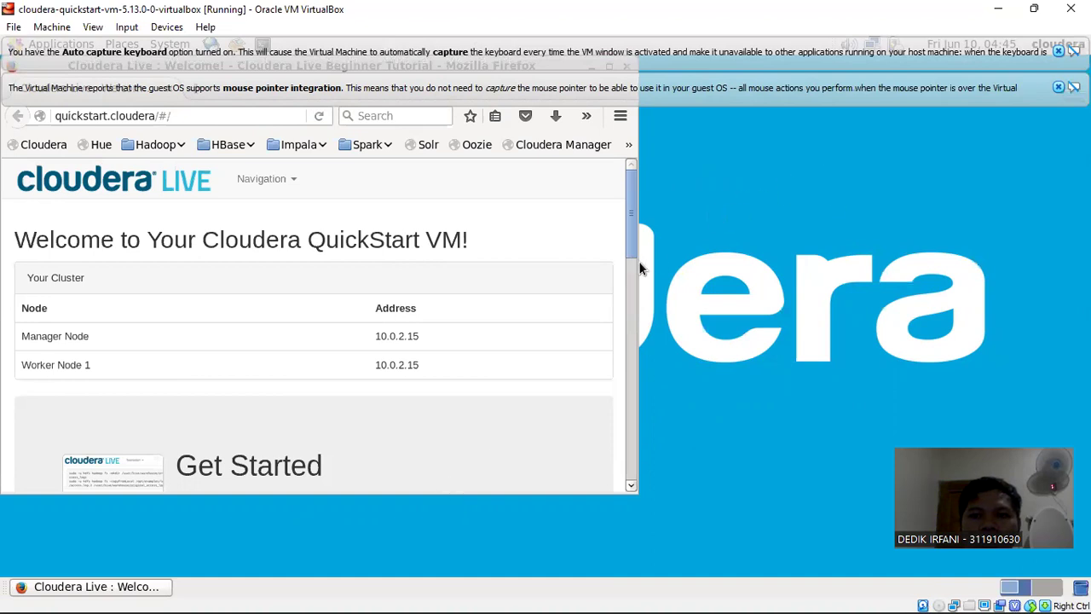
left_click_drag(637, 268, 740, 270)
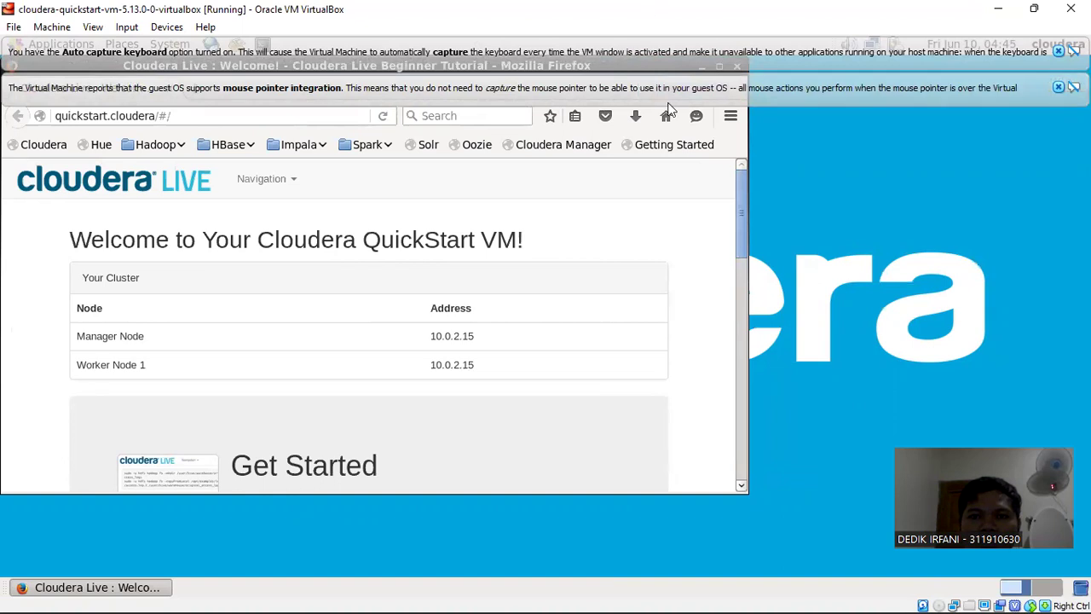
left_click_drag(702, 295, 710, 204)
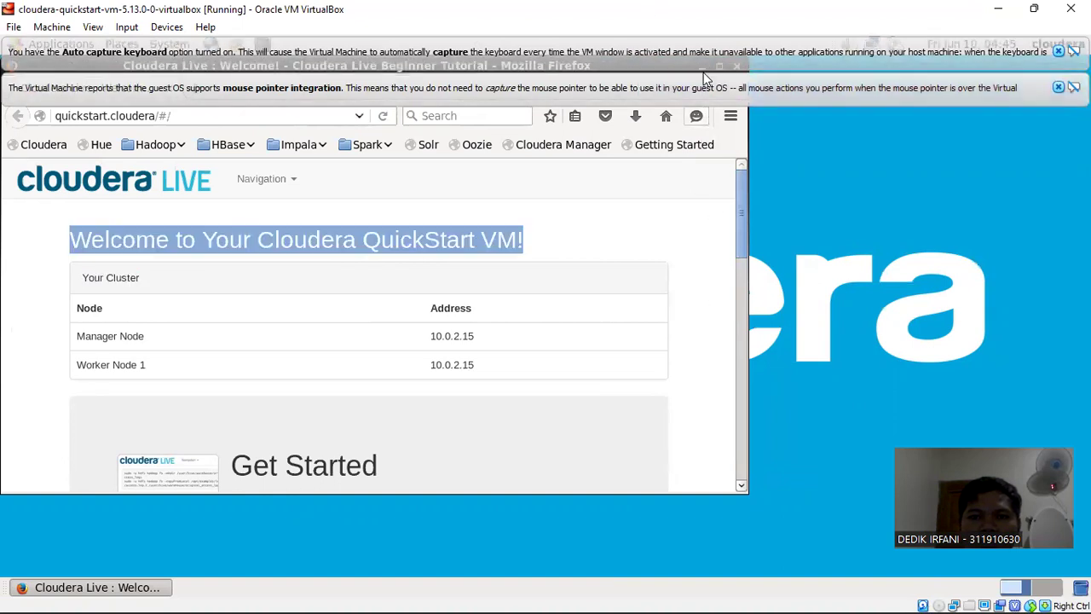
Step: Dismiss the mouse pointer integration and auto capture keyboard notifications, and minimize the guest's Firefox window
mouse_move(698, 71)
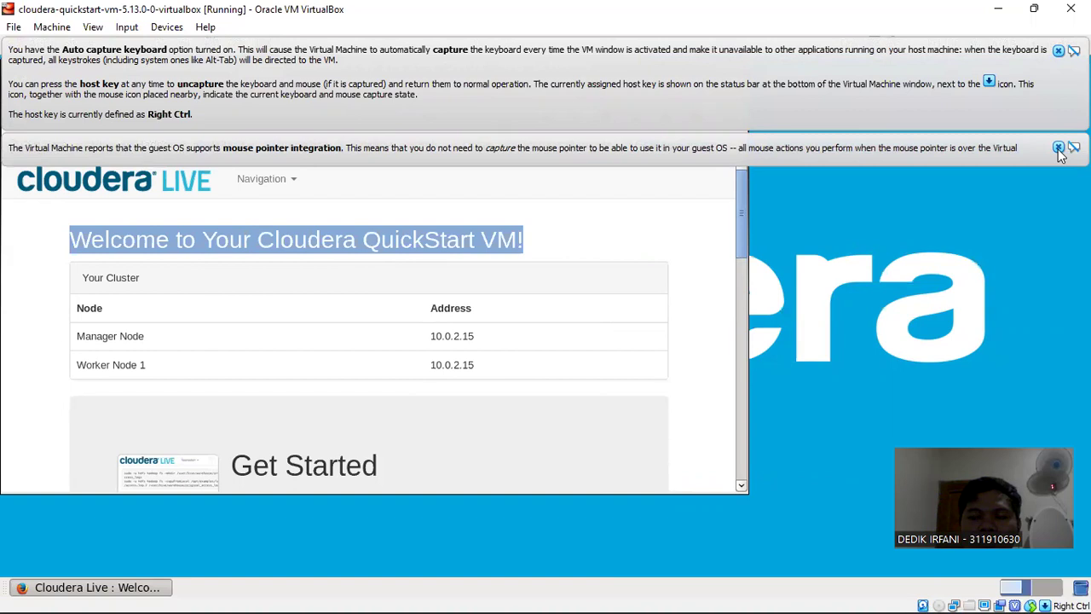
left_click(1058, 149)
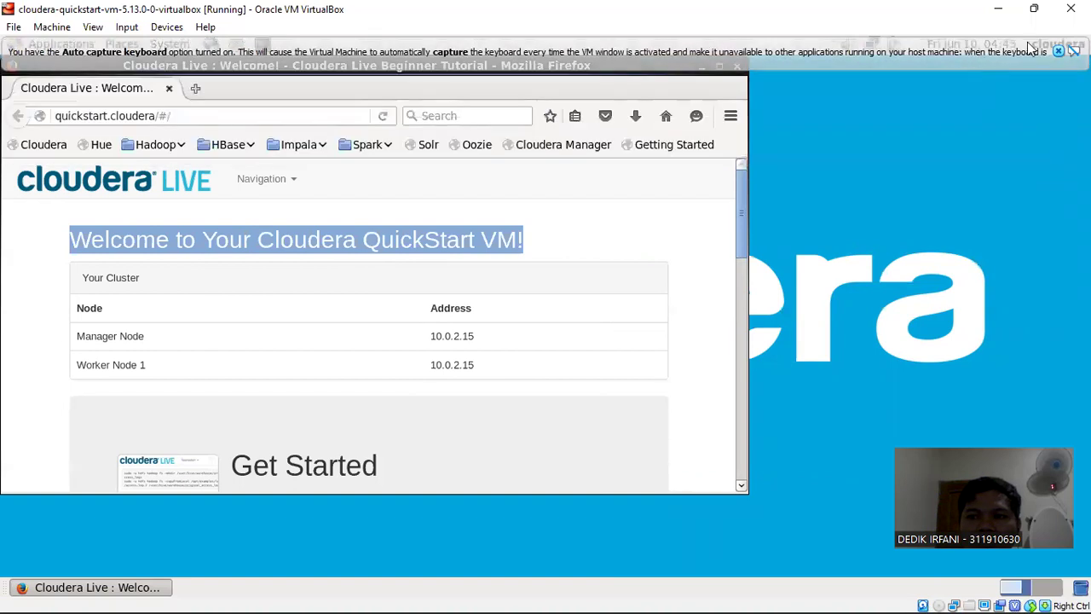
left_click(1059, 51)
left_click_drag(679, 70, 659, 120)
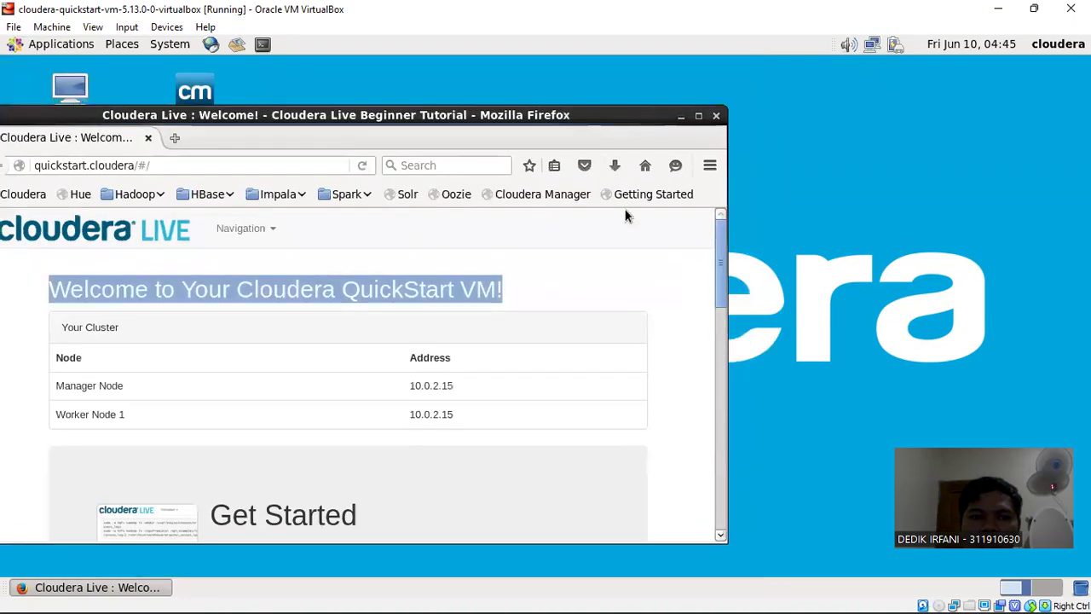
left_click(680, 117)
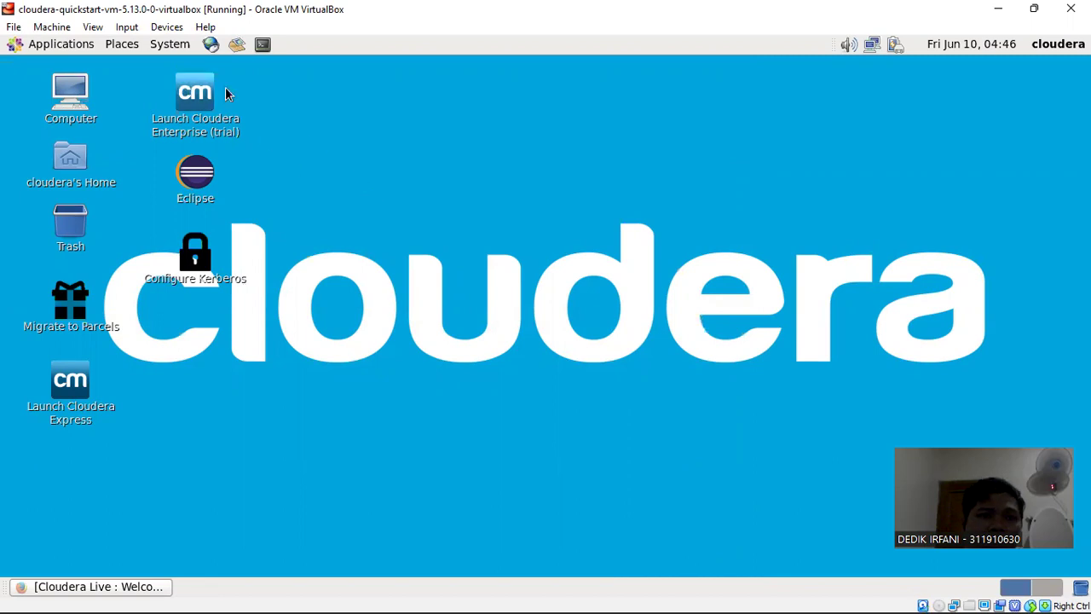
Step: Open a terminal in the Cloudera guest and run the hostname command
left_click(265, 45)
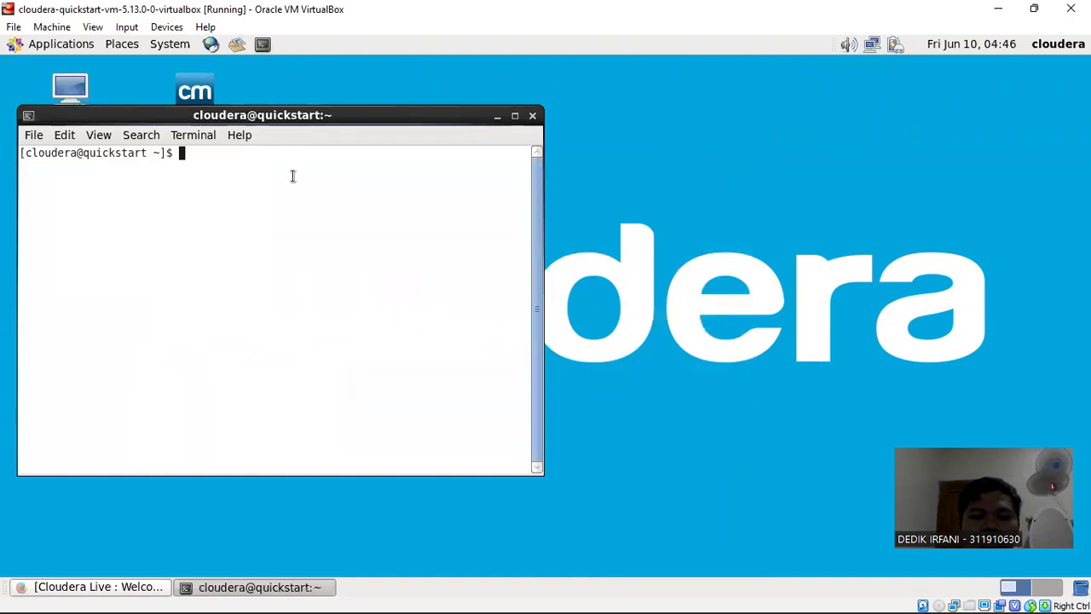
type("ho")
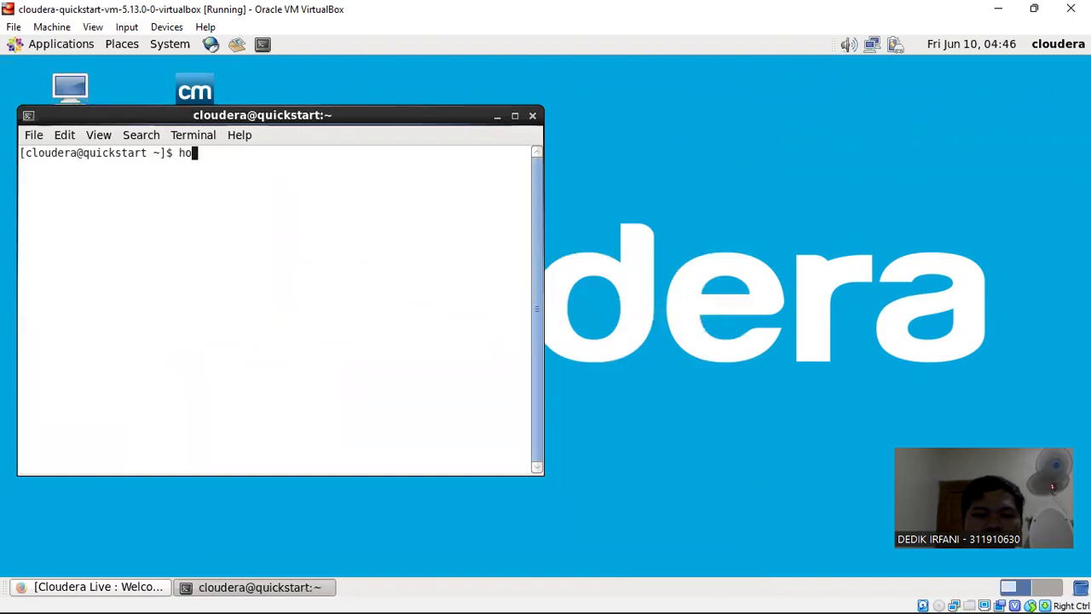
type("stname")
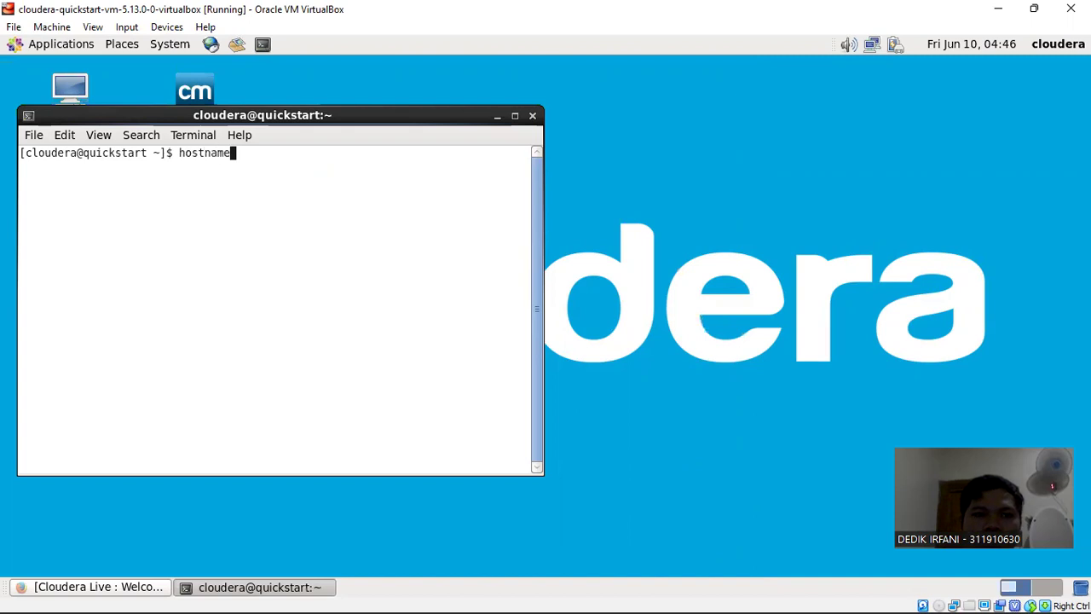
key("Return")
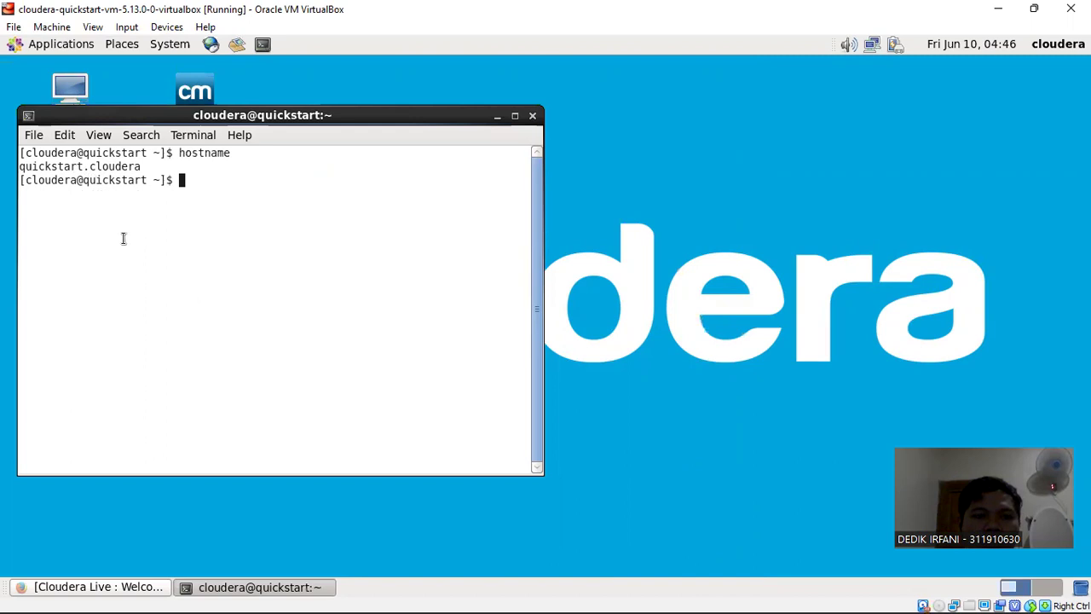
Step: List the HDFS root directory with hdfs dfs -ls /
type("h")
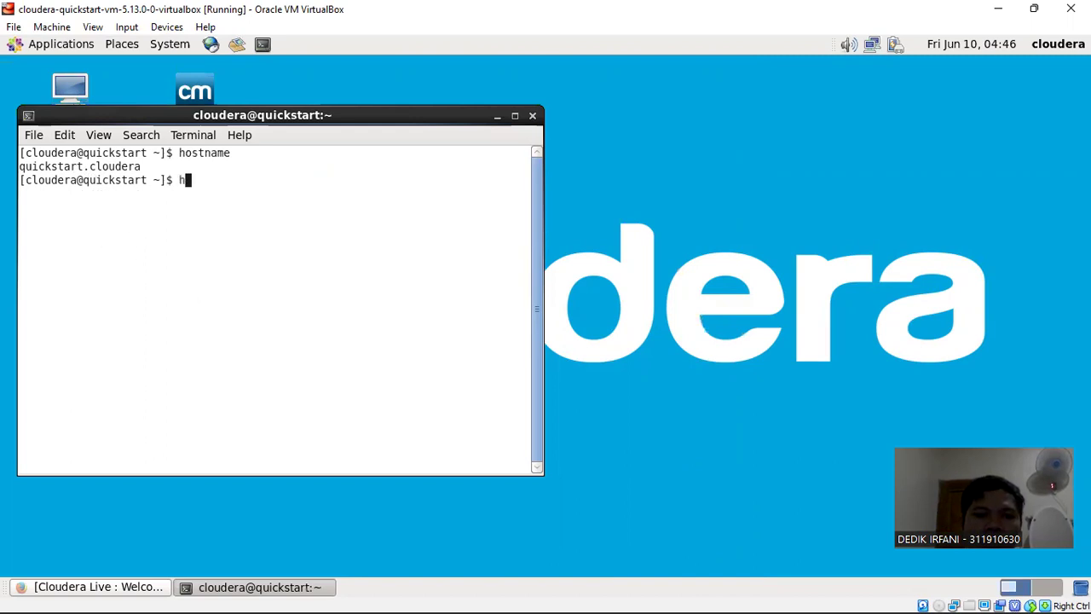
type("dfs dfs d")
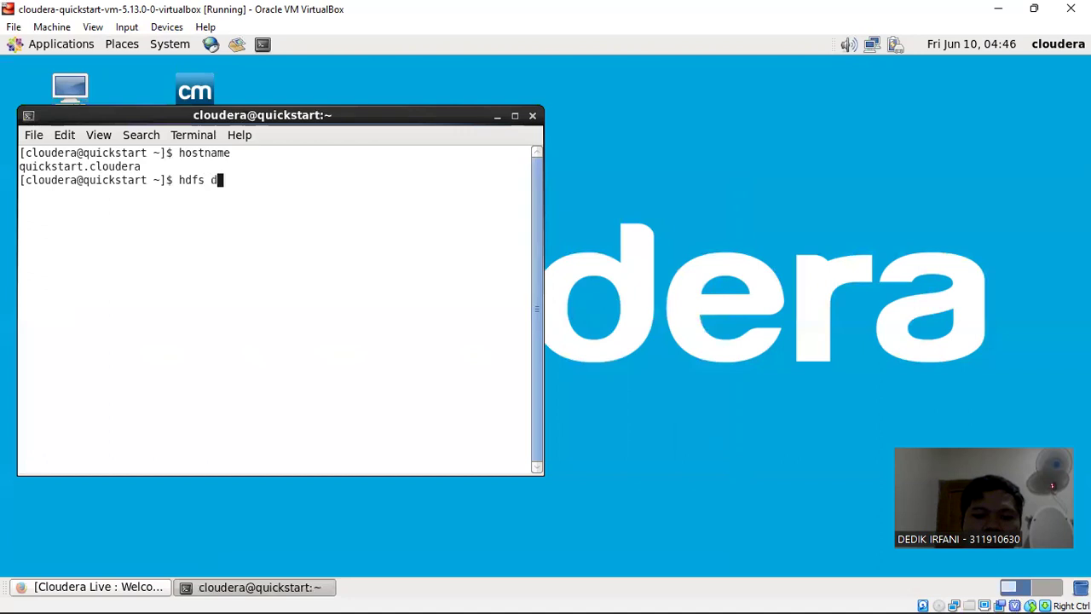
type("-")
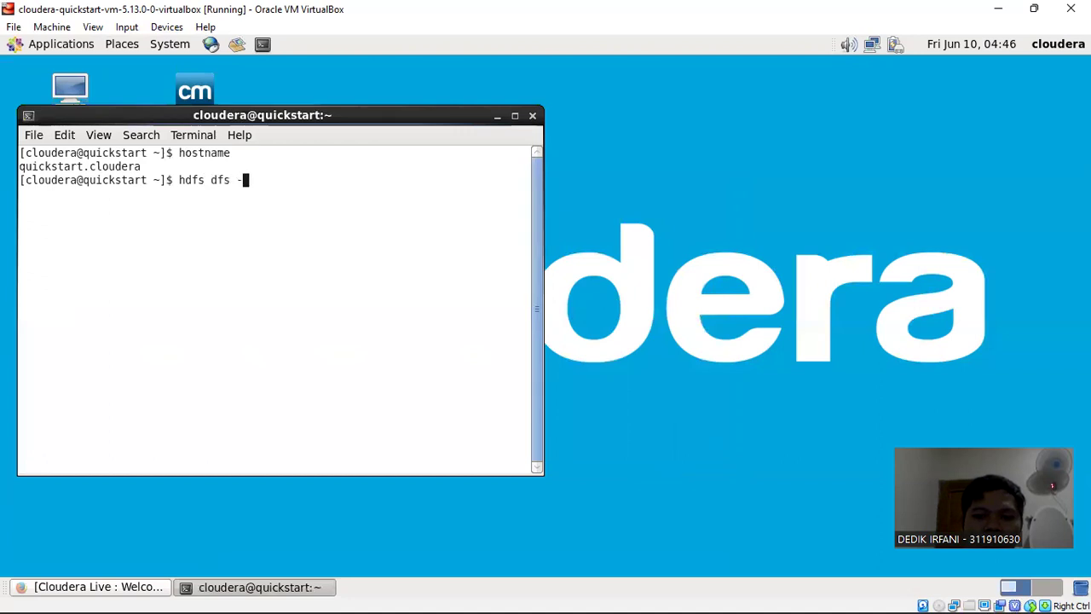
type("ls /")
key("Return")
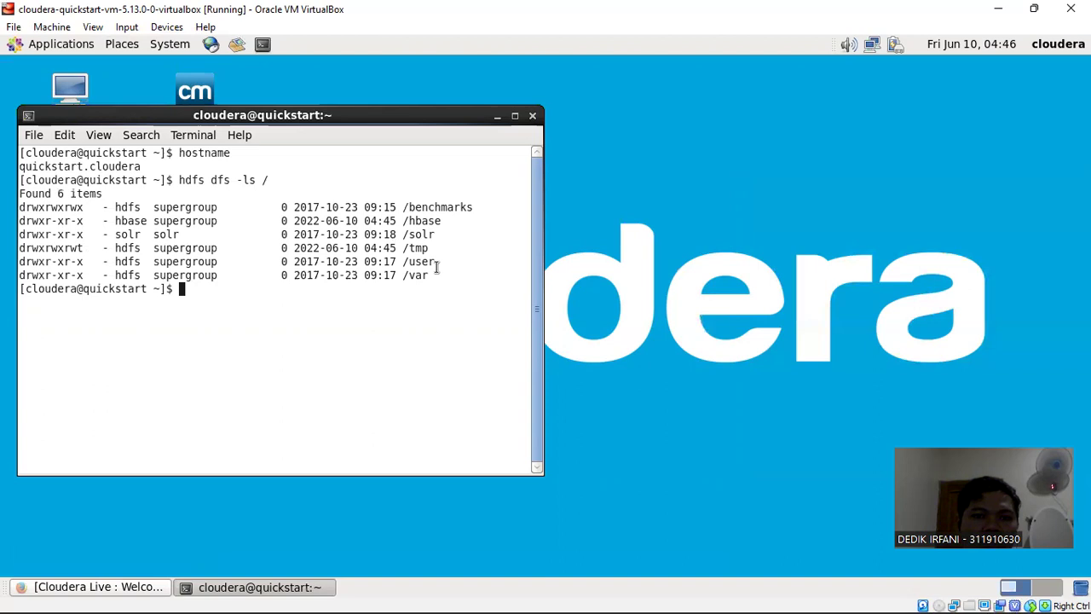
Step: Move the terminal window clear of the desktop icons and try to launch Cloudera Express
left_click_drag(314, 113, 636, 69)
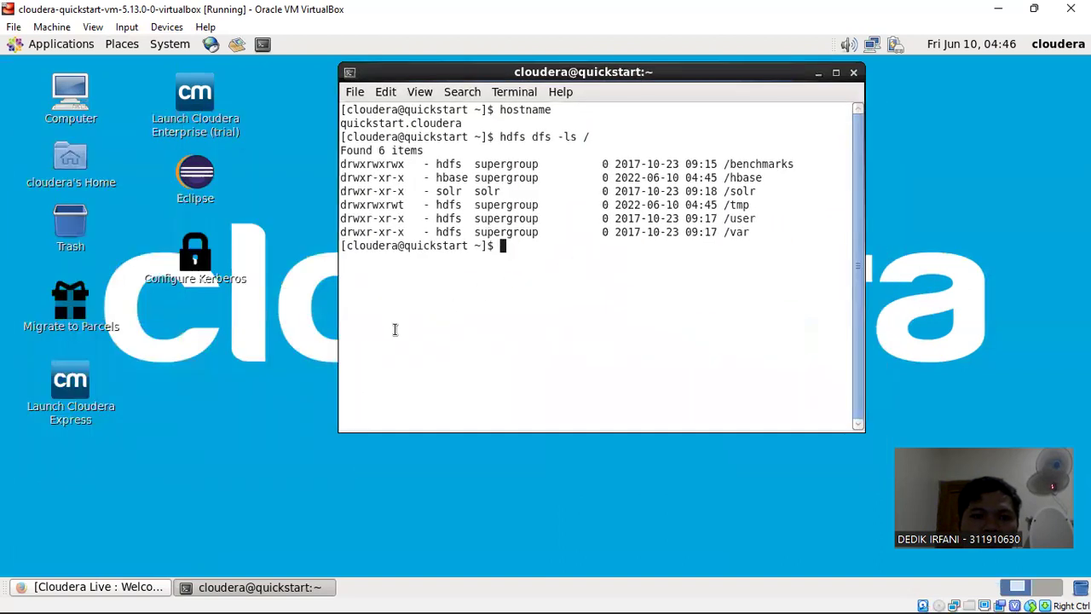
left_click(90, 384)
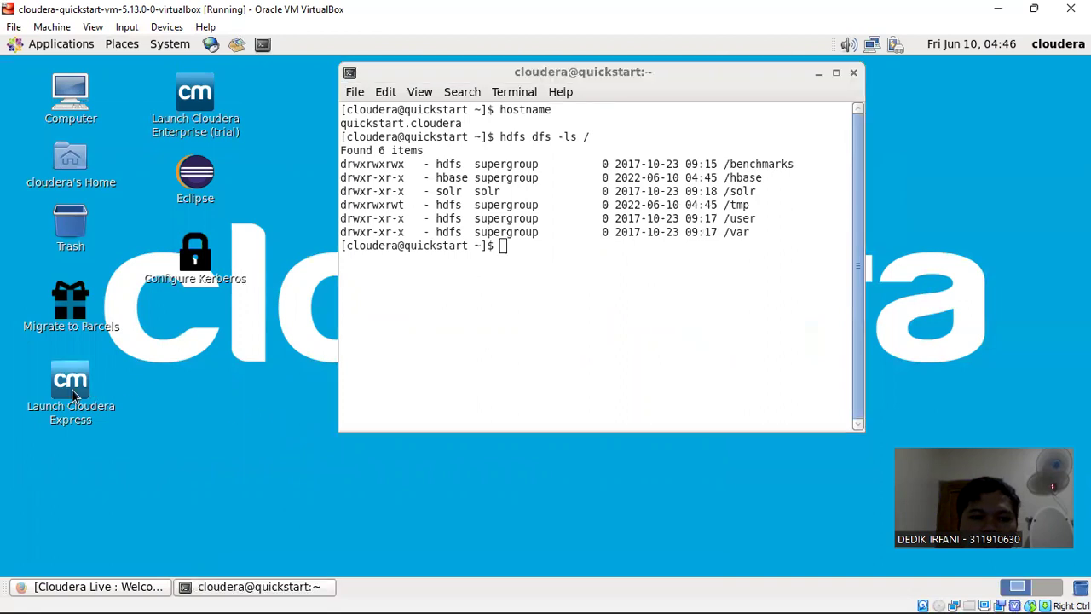
double_click(74, 393)
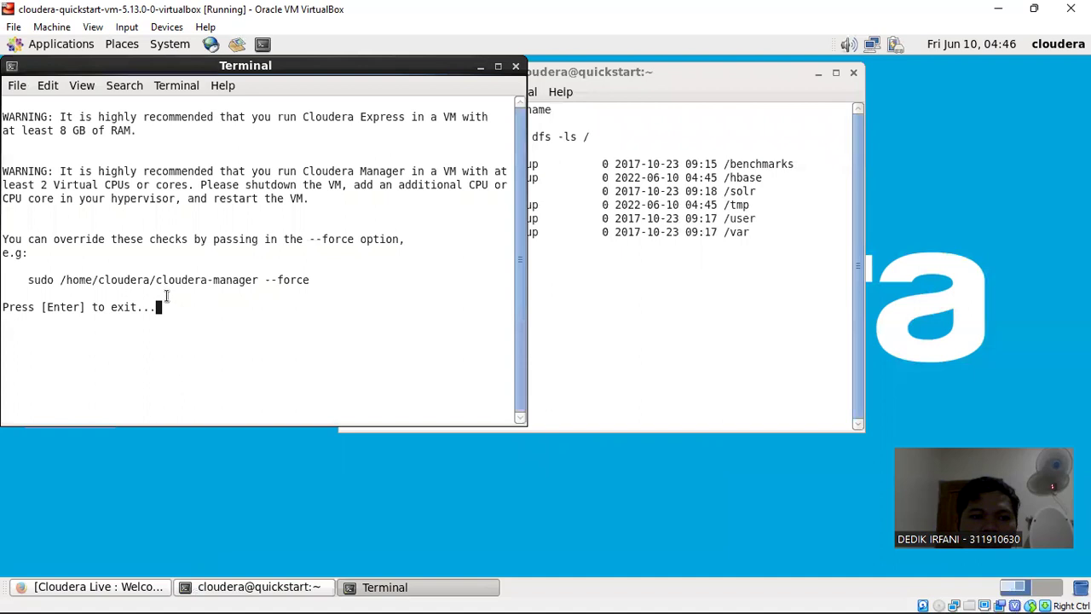
key("Return")
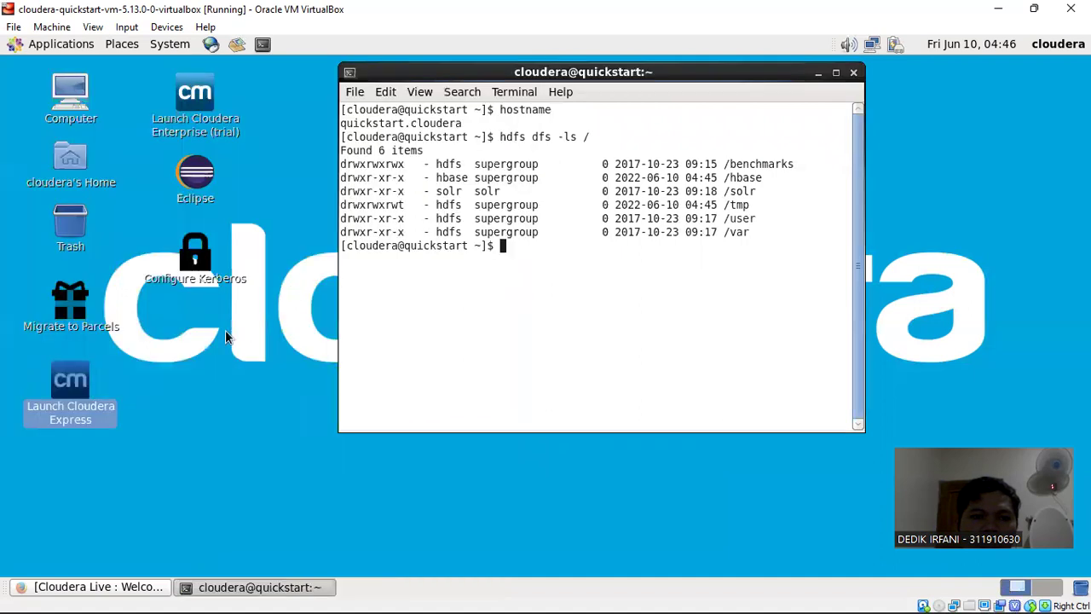
left_click(195, 401)
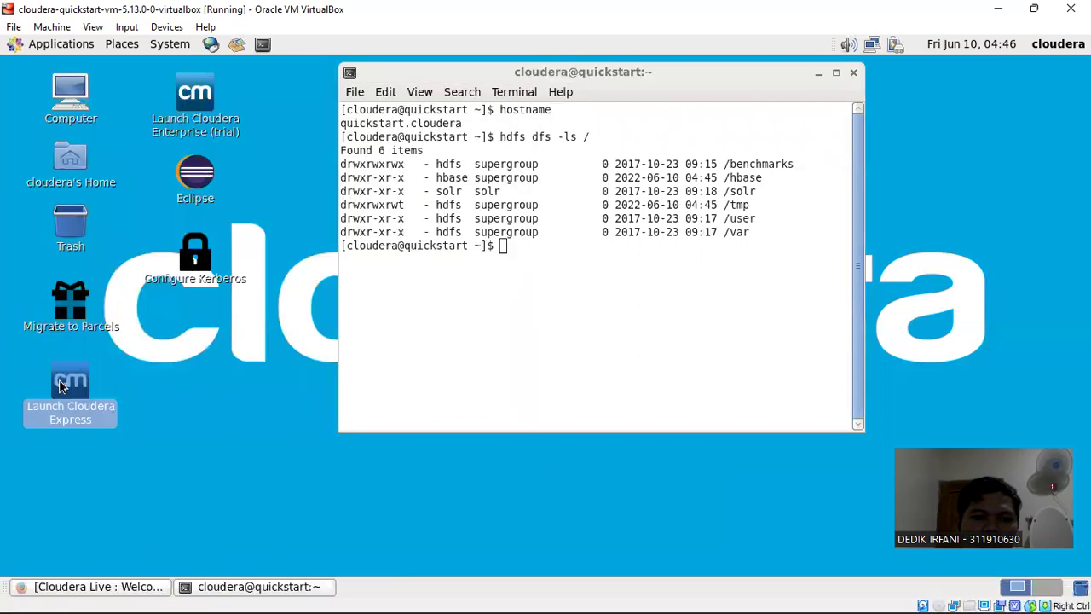
double_click(61, 385)
left_click_drag(311, 281, 27, 279)
key("Return")
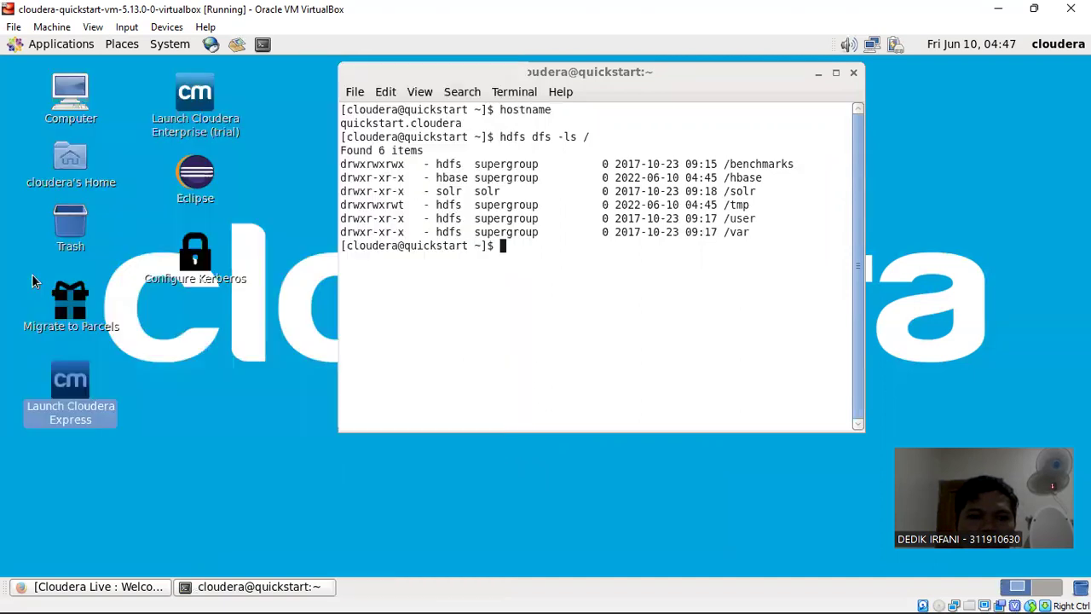
double_click(504, 247)
left_click(504, 249)
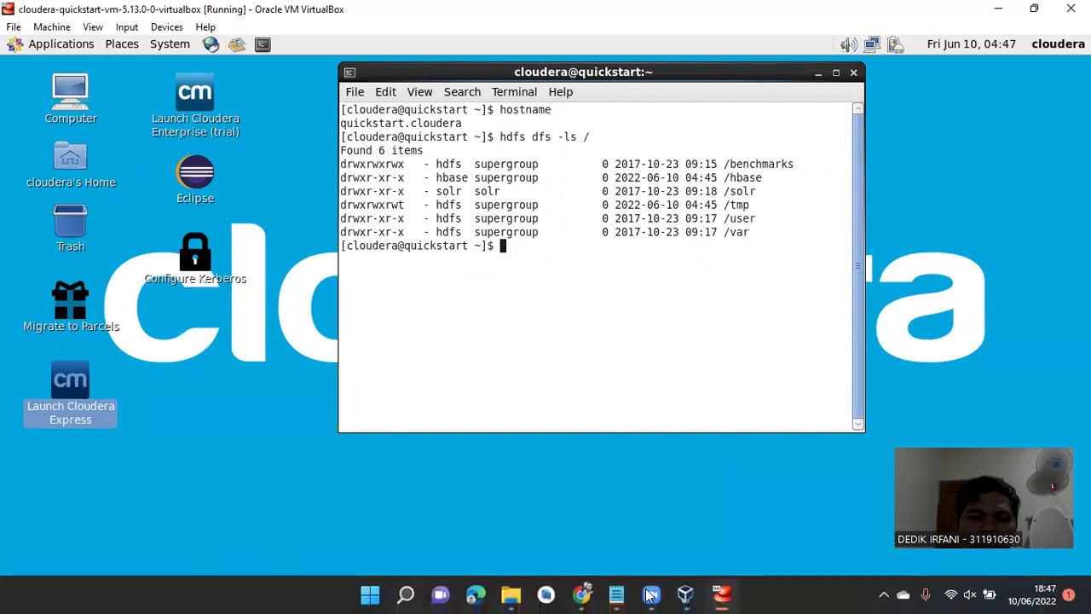
Step: Launch Cloudera Express, copy its suggested command sudo /home/cloudera/cloudera-manager --force, and run it in the quickstart terminal
double_click(69, 392)
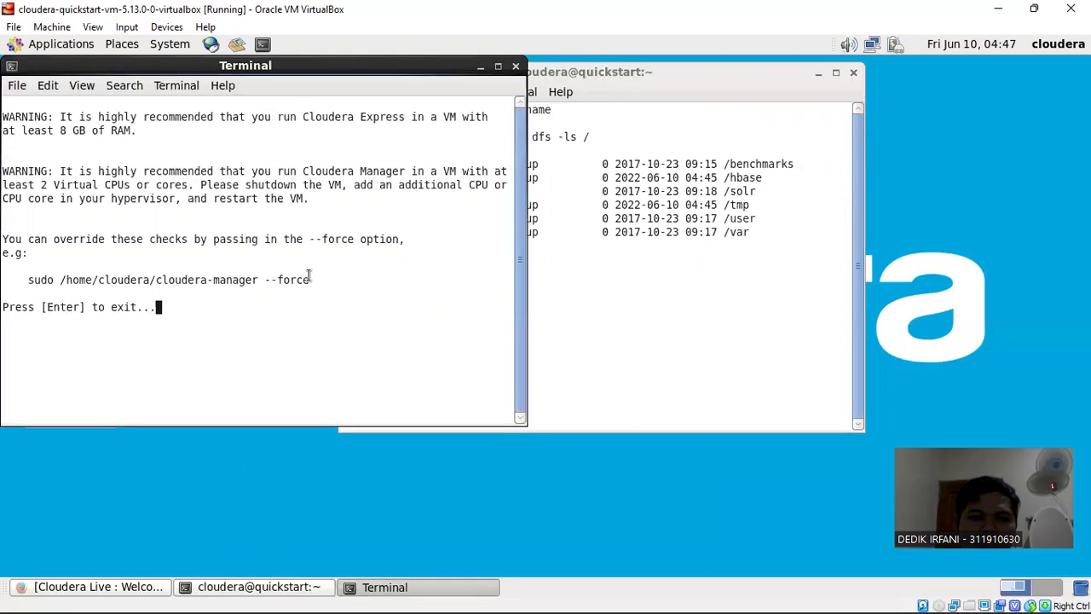
left_click_drag(307, 278, 34, 283)
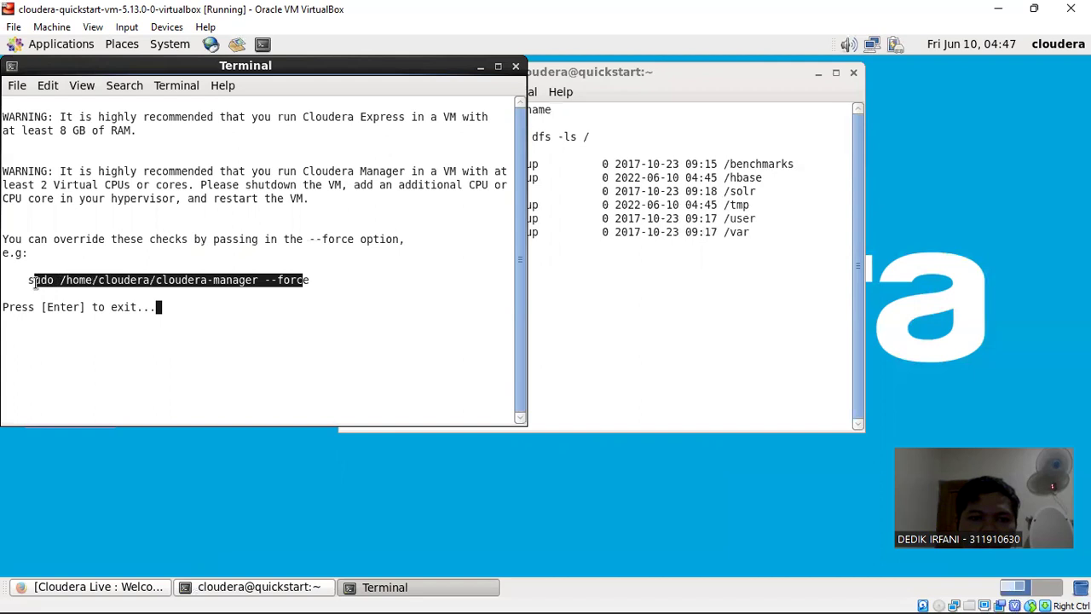
left_click_drag(308, 287, 28, 278)
right_click(28, 278)
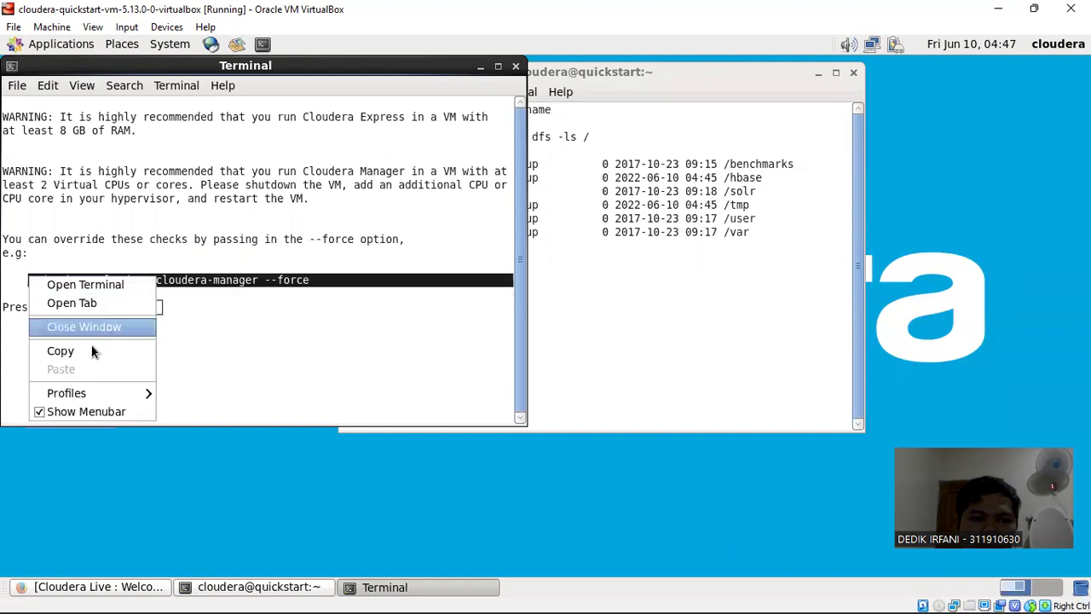
left_click(52, 351)
left_click(576, 287)
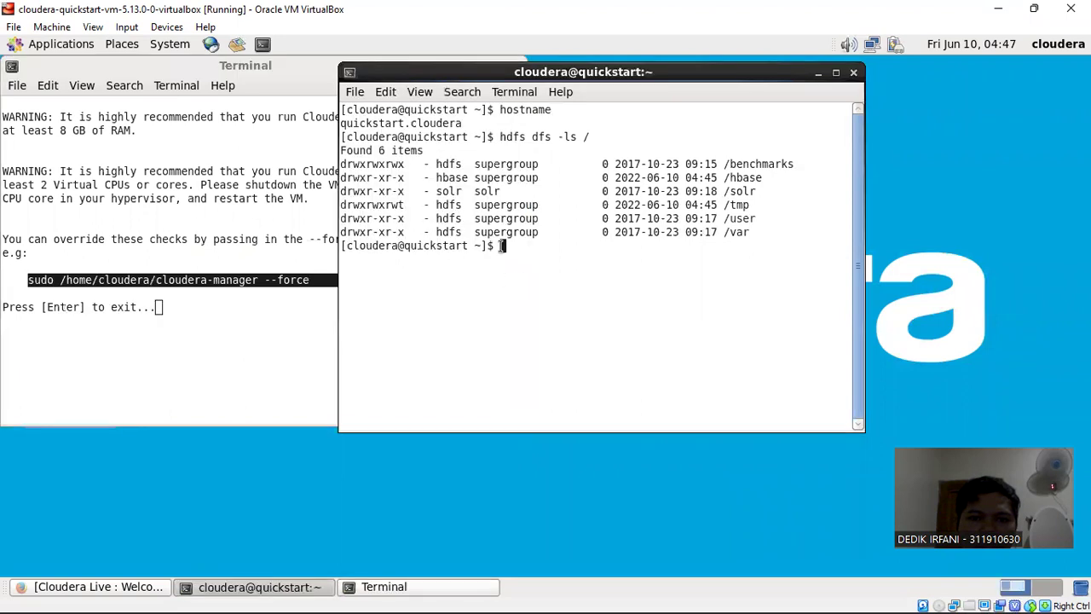
right_click(501, 245)
left_click(544, 334)
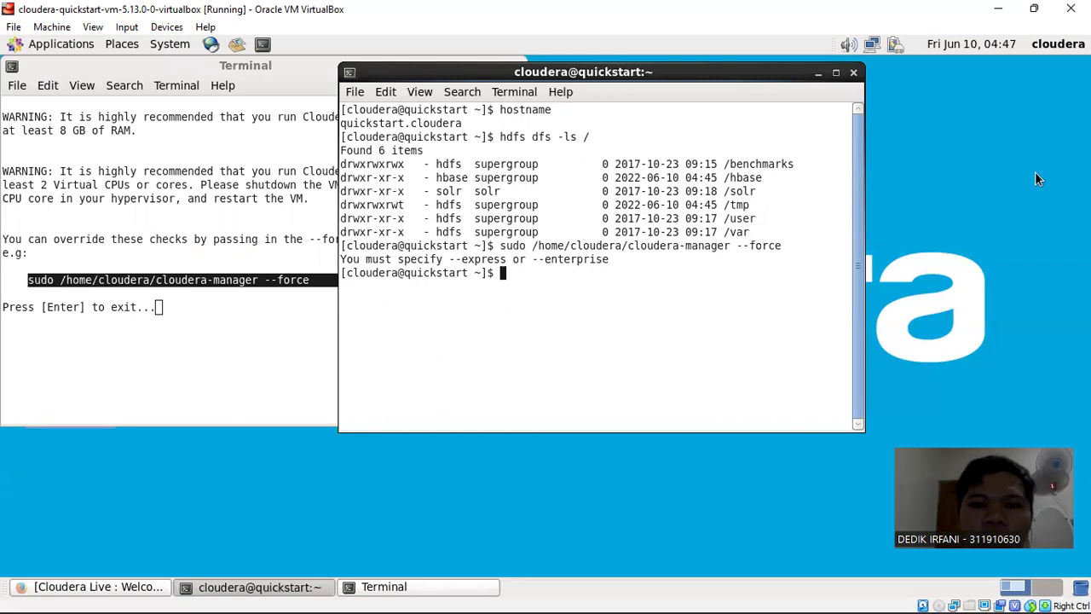
Step: Run sudo /home/cloudera/cloudera-manager --express --force in the quickstart terminal
type("sud")
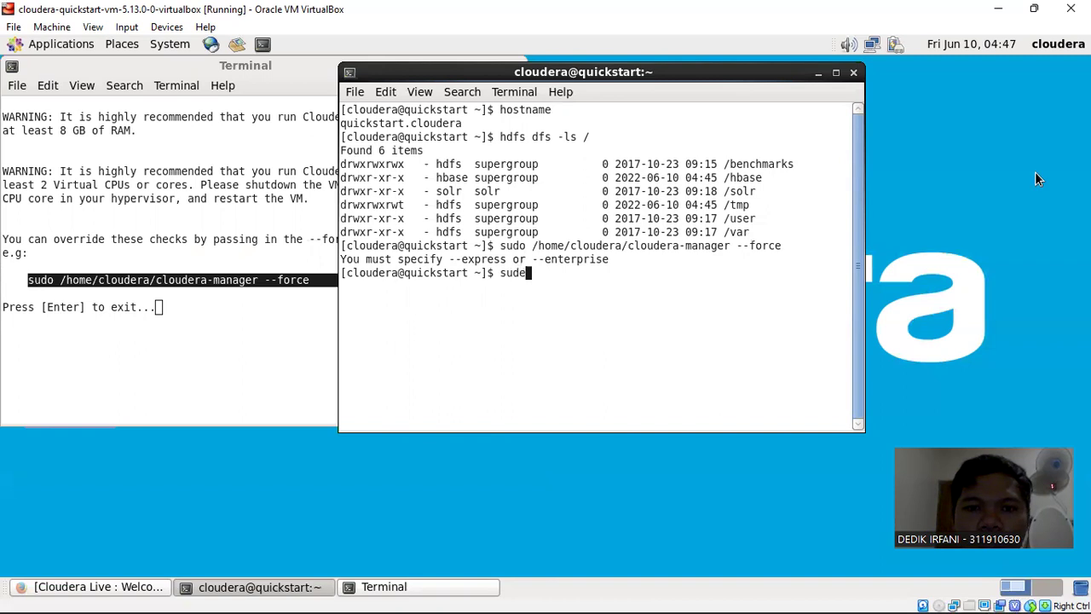
type("o /h")
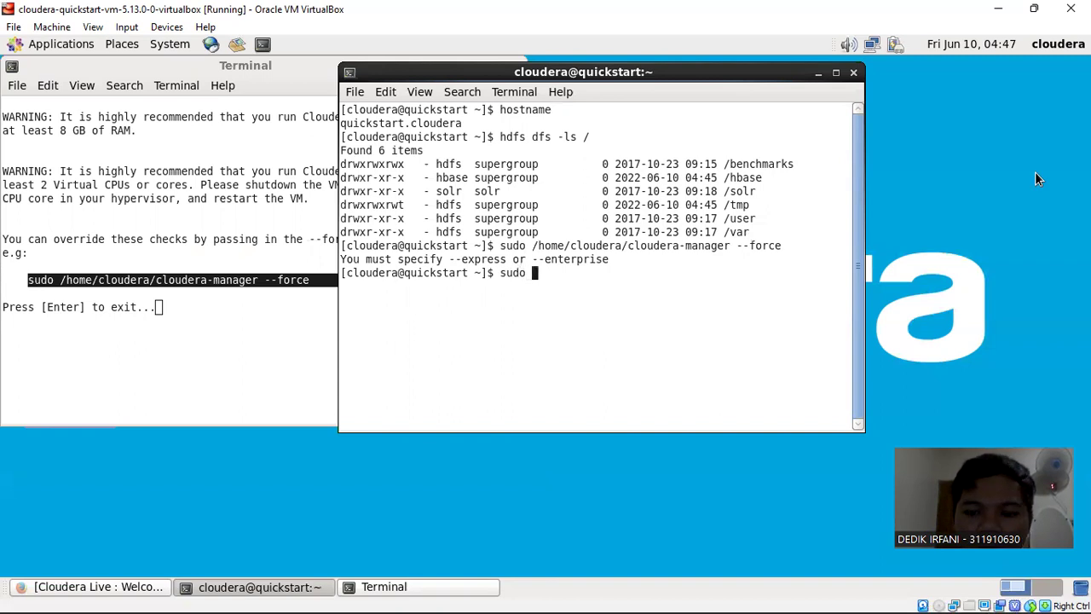
type("ome/")
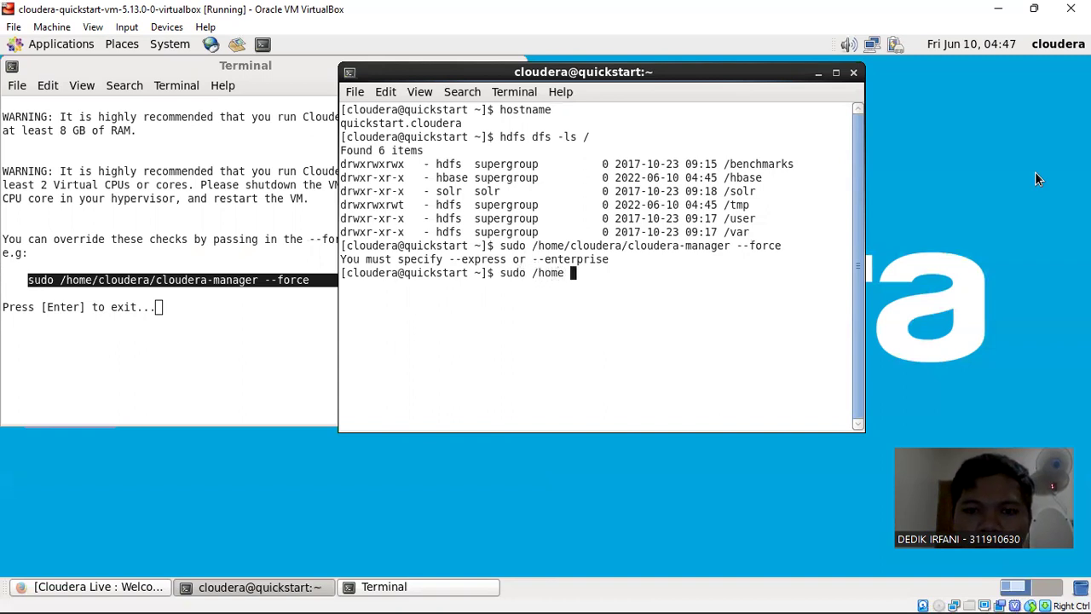
type("cloudera")
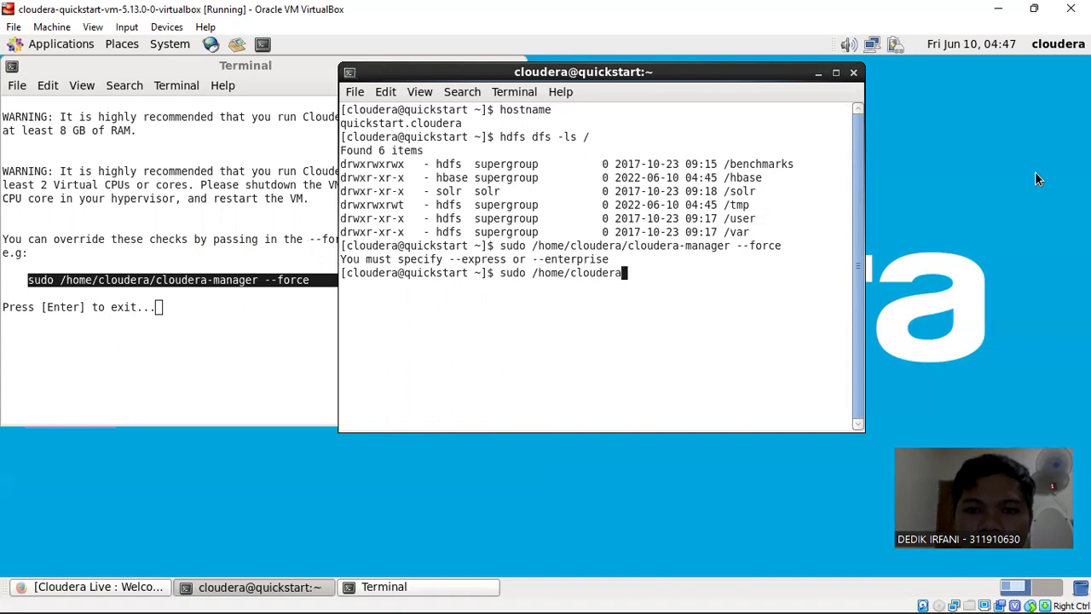
type("/clouder")
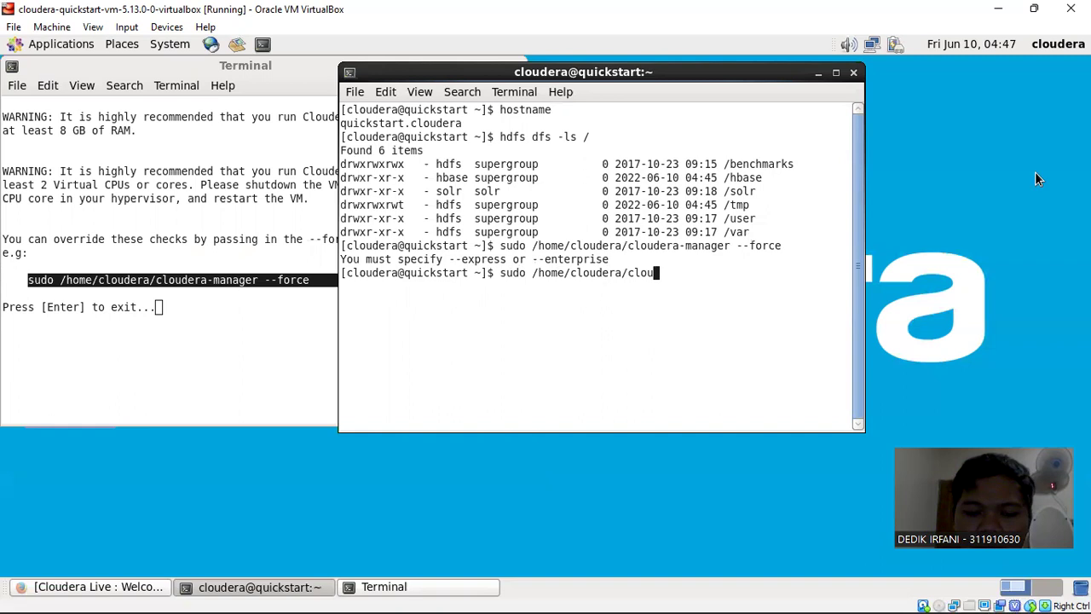
type("a-manager --e")
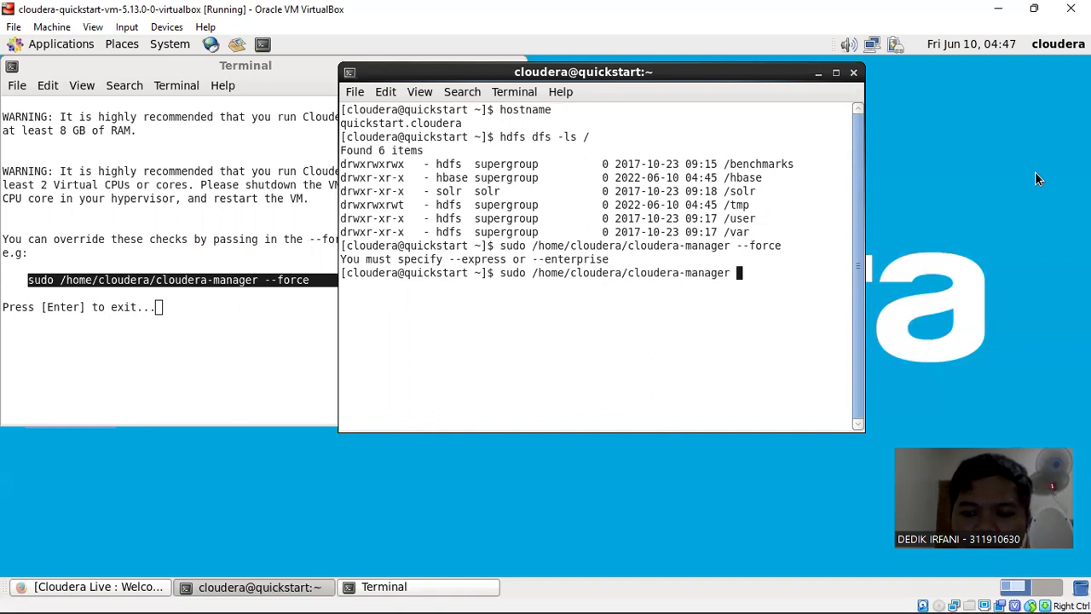
type("xpress")
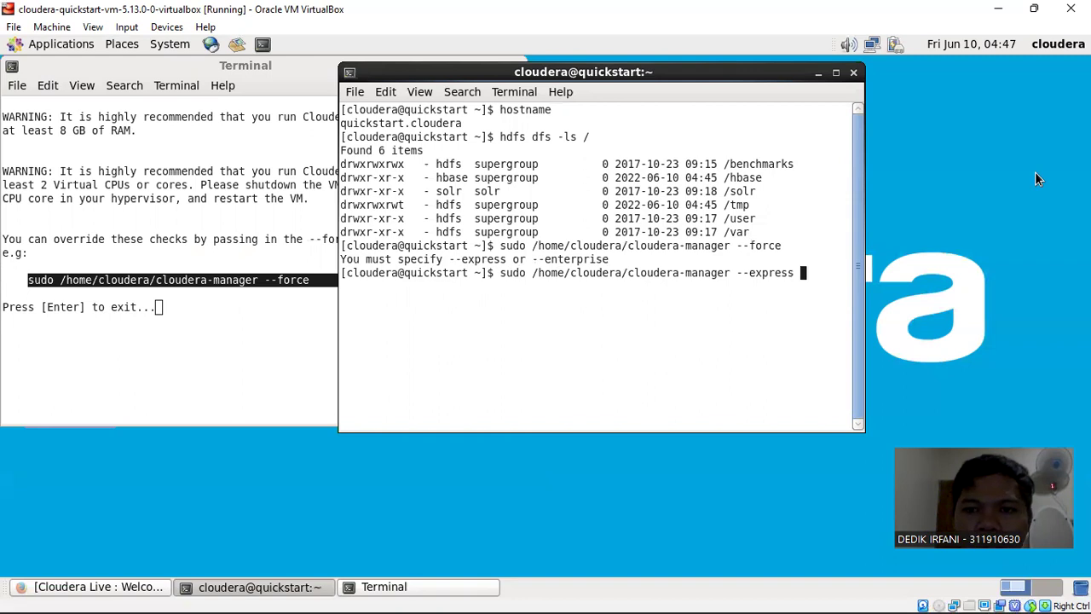
type("--force")
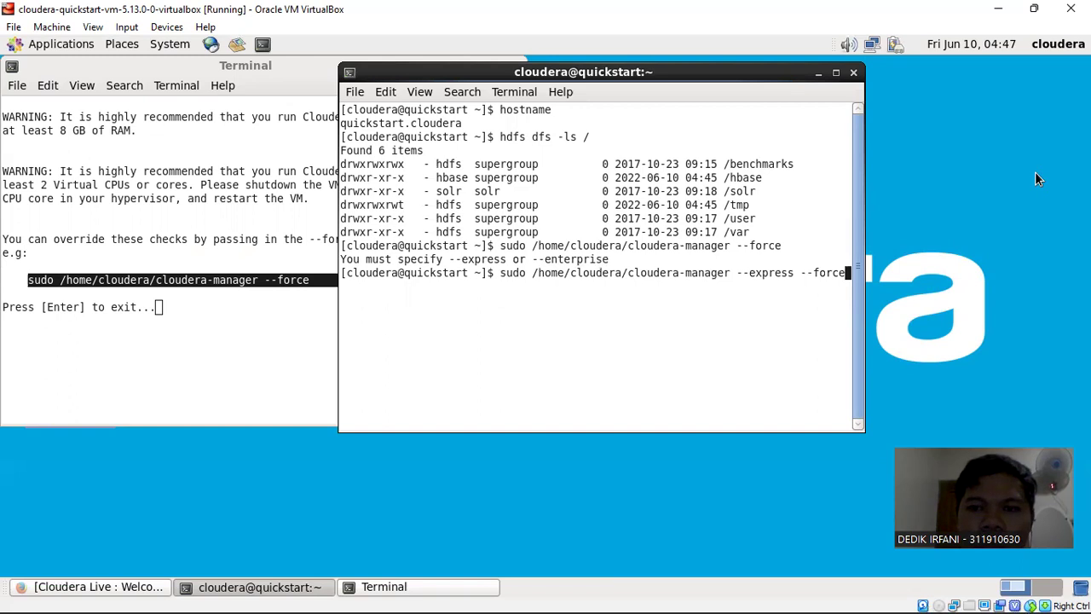
key("Return")
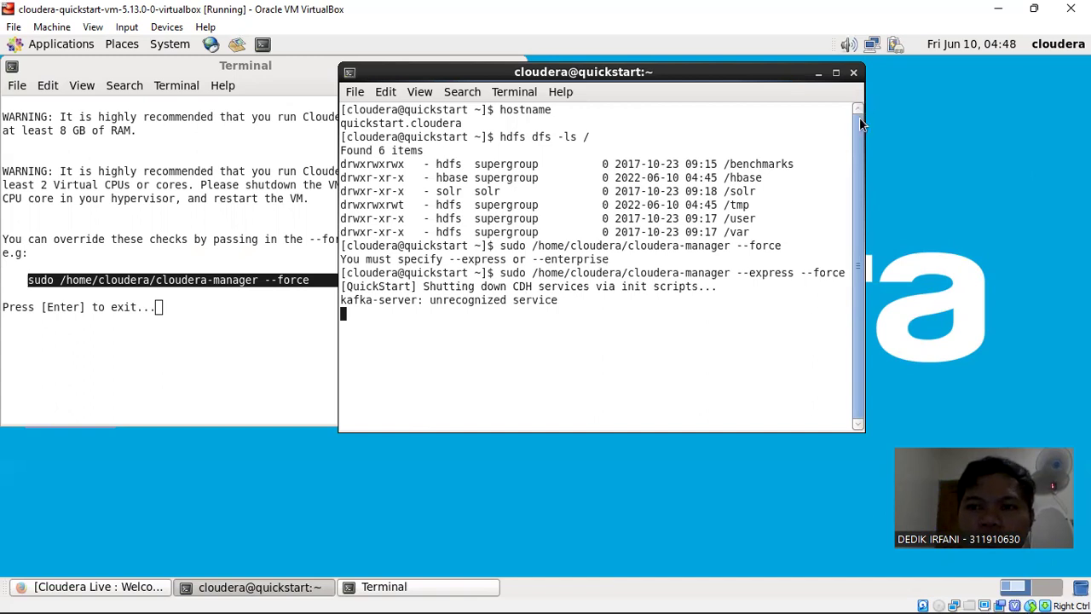
Step: Widen the quickstart terminal window slightly and wait for the Cloudera Manager startup to finish
left_click(898, 124)
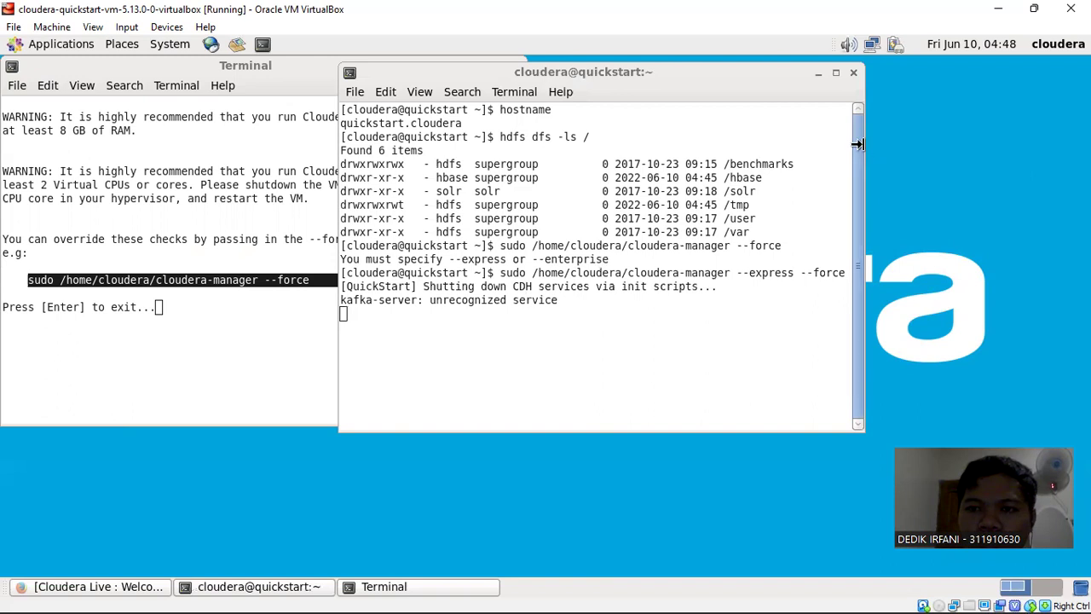
left_click_drag(905, 143, 916, 142)
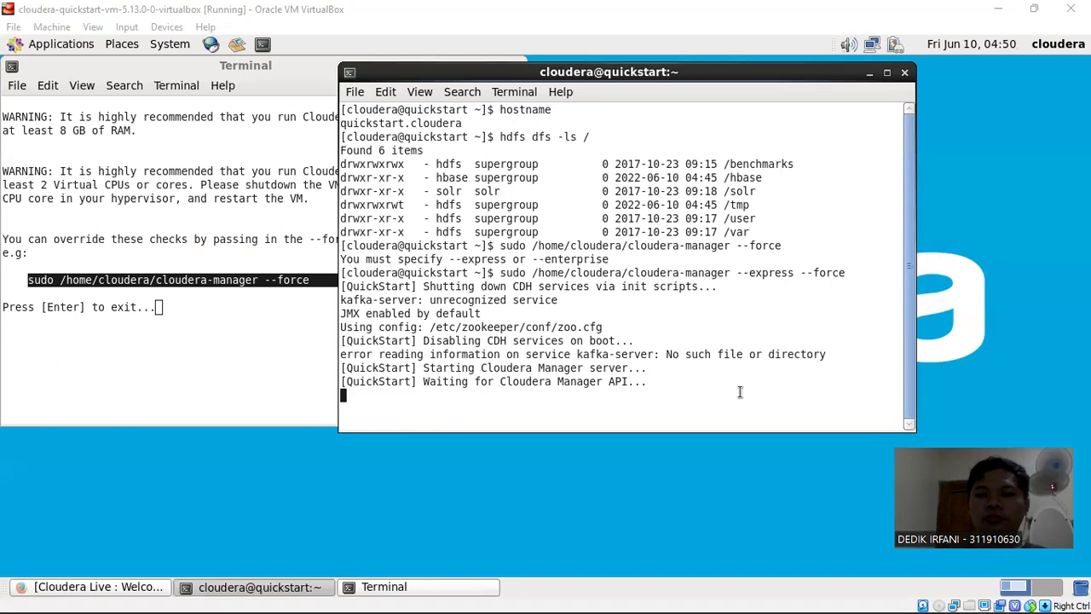
mouse_move(721, 594)
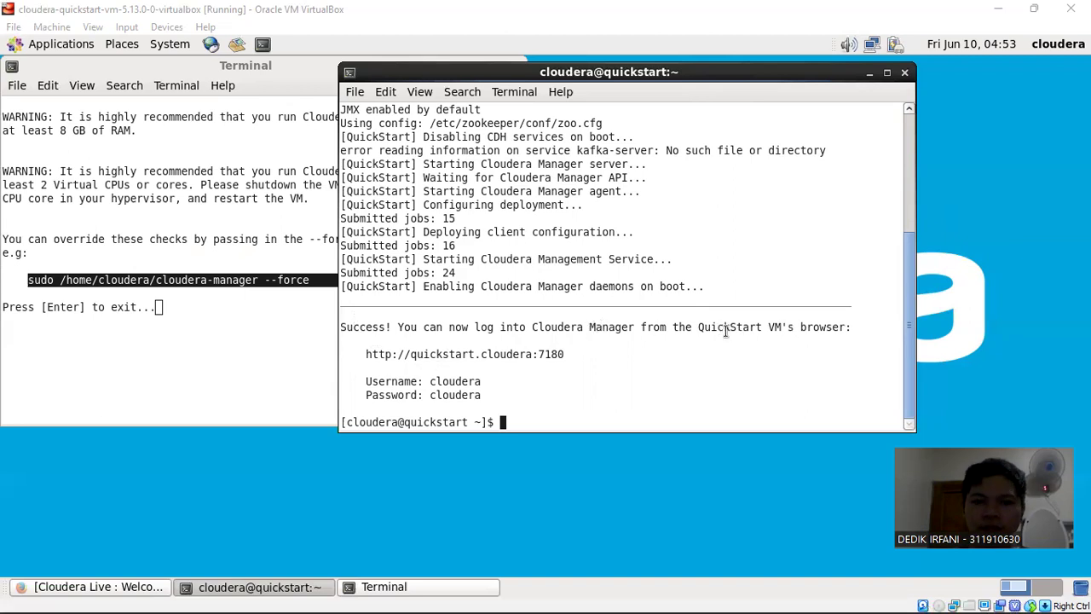
Step: Examine the end of the terminal output for the Cloudera Manager address, port and login details
triple_click(384, 370)
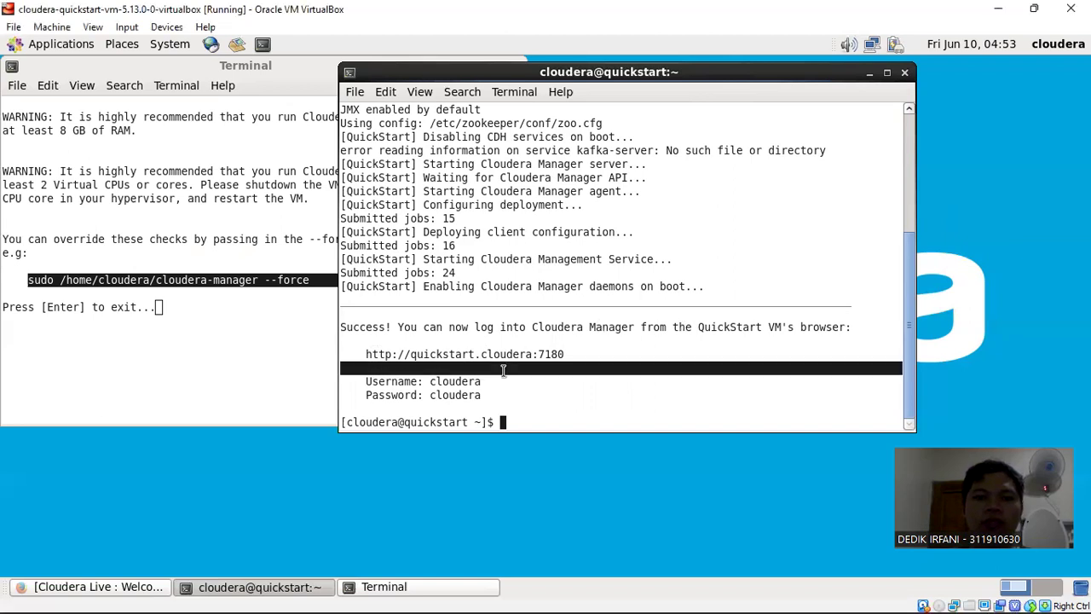
left_click(485, 395)
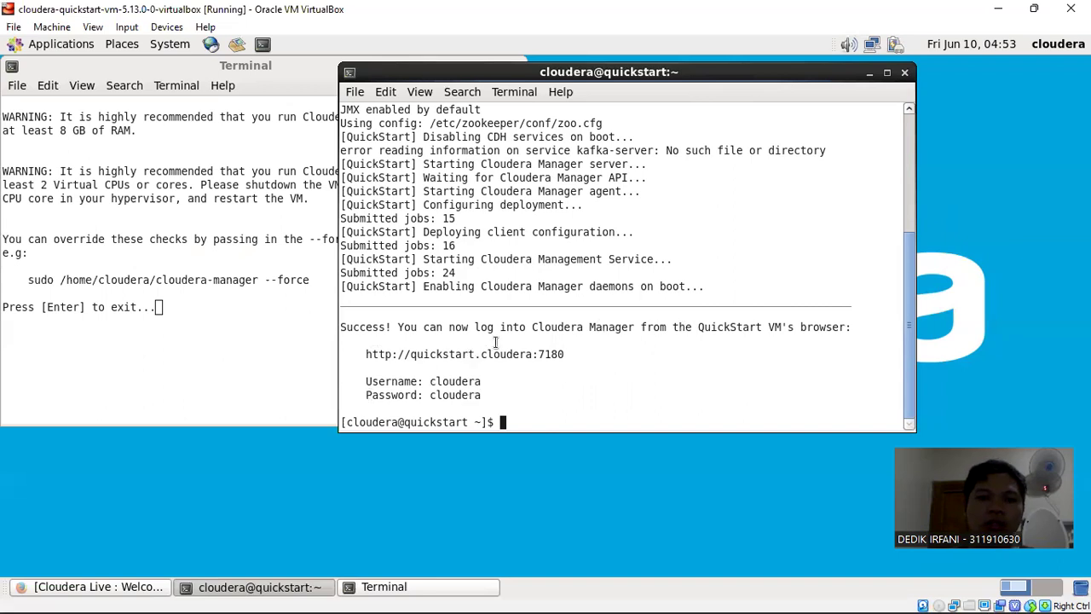
left_click_drag(569, 351, 539, 353)
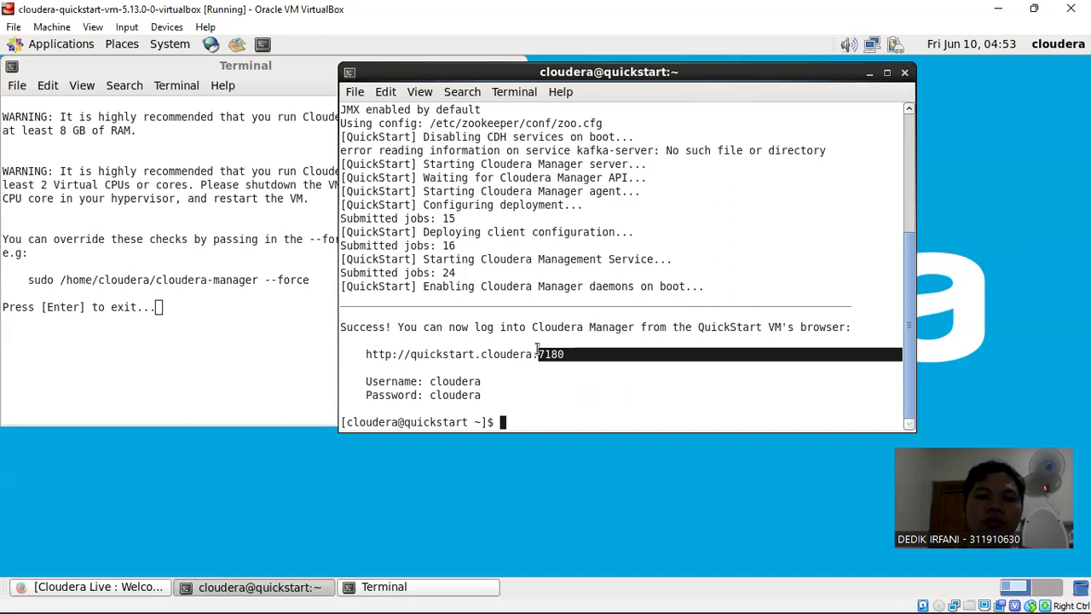
left_click(586, 354)
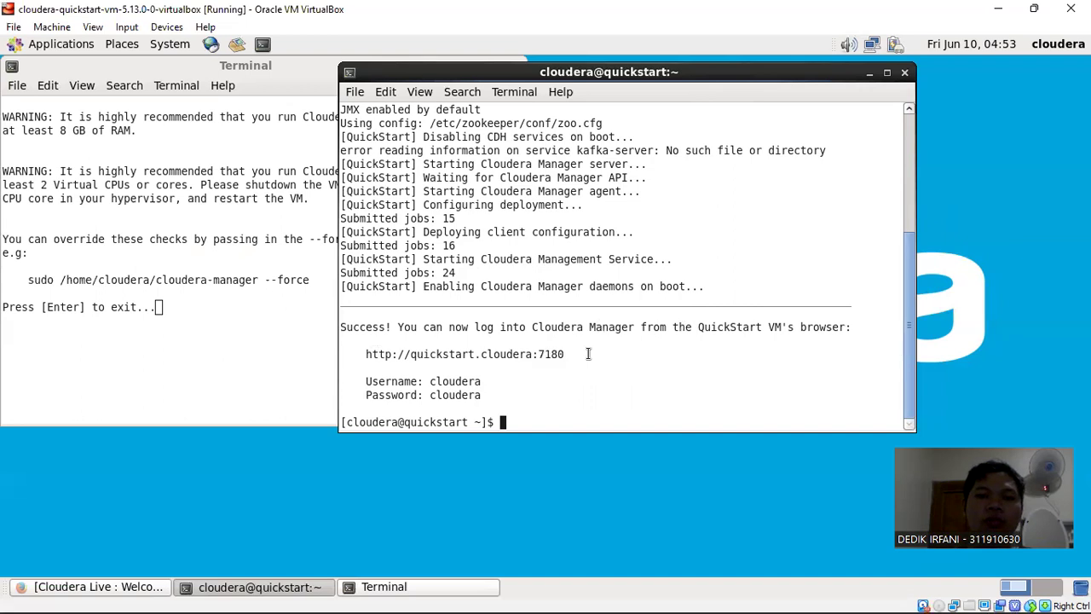
Step: Close the leftover Terminal window showing the Cloudera Express RAM and CPU warnings
left_click(297, 465)
left_click_drag(305, 67, 456, 207)
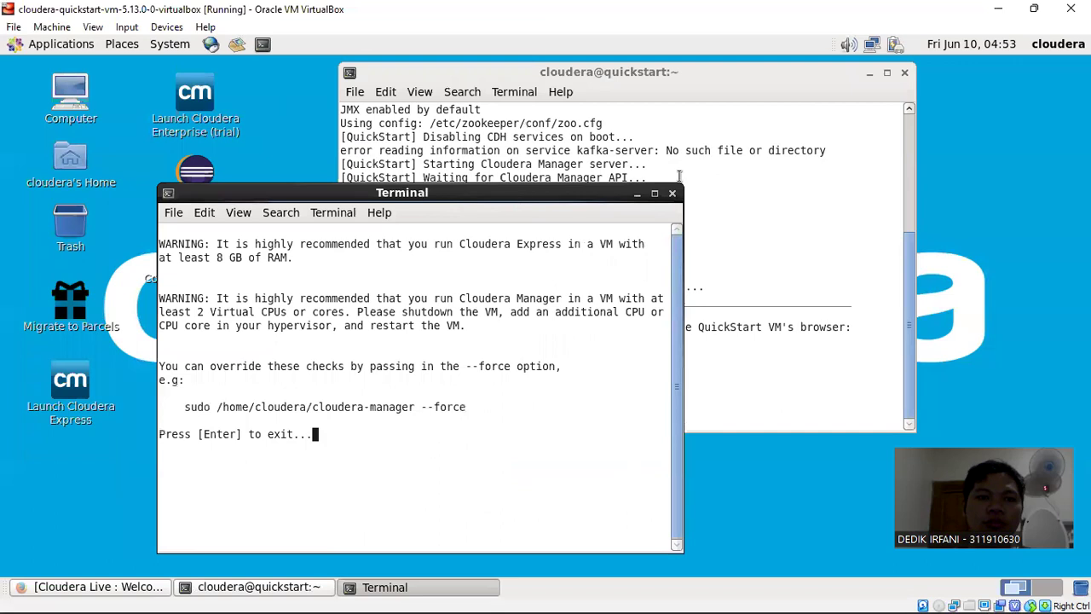
left_click(672, 194)
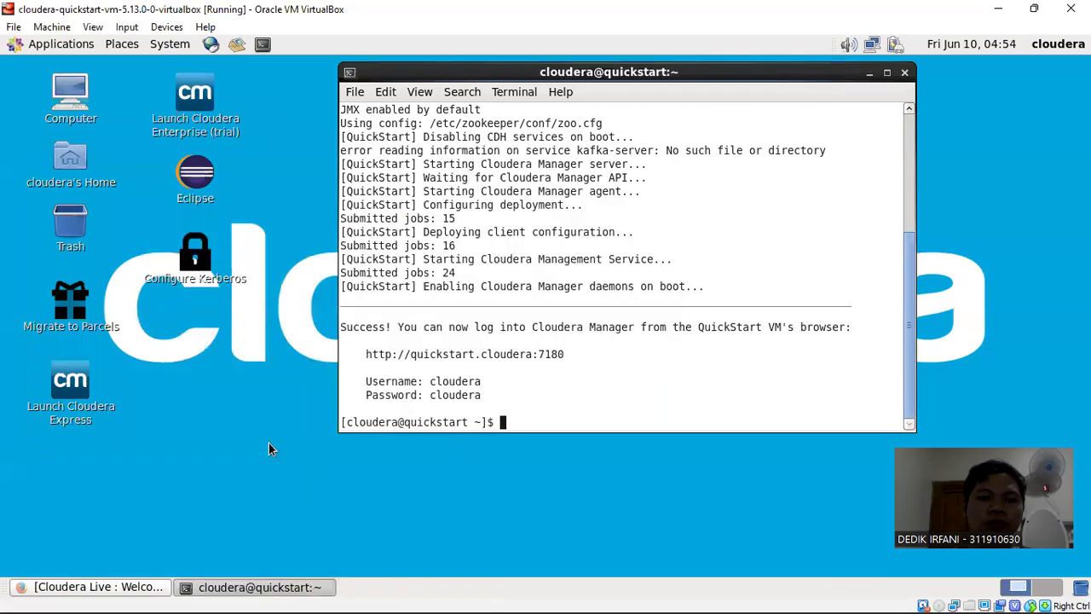
Step: Switch to the Firefox window, trim its page address back to quickstart.cloud, and maximize the window
left_click(95, 596)
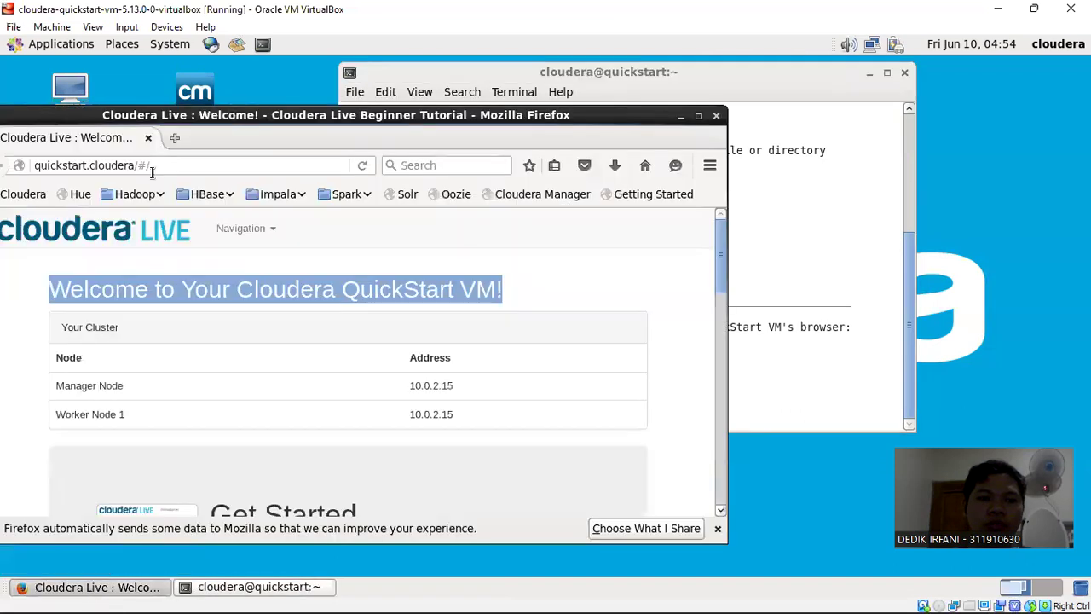
left_click_drag(200, 119, 312, 89)
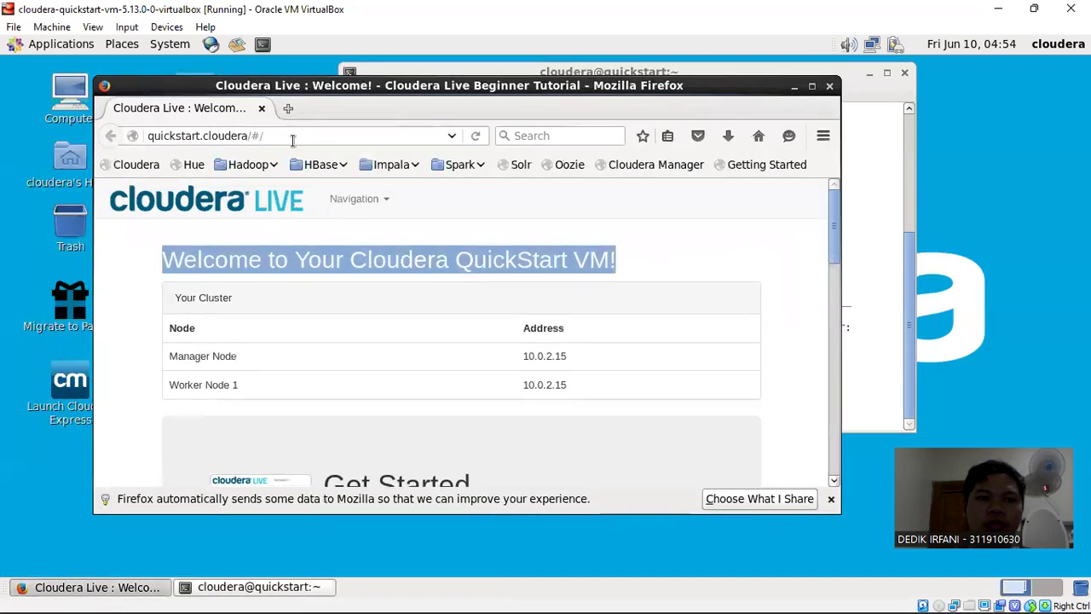
key("BackSpace")
key("BackSpace")
key("BackSpace")
key("BackSpace")
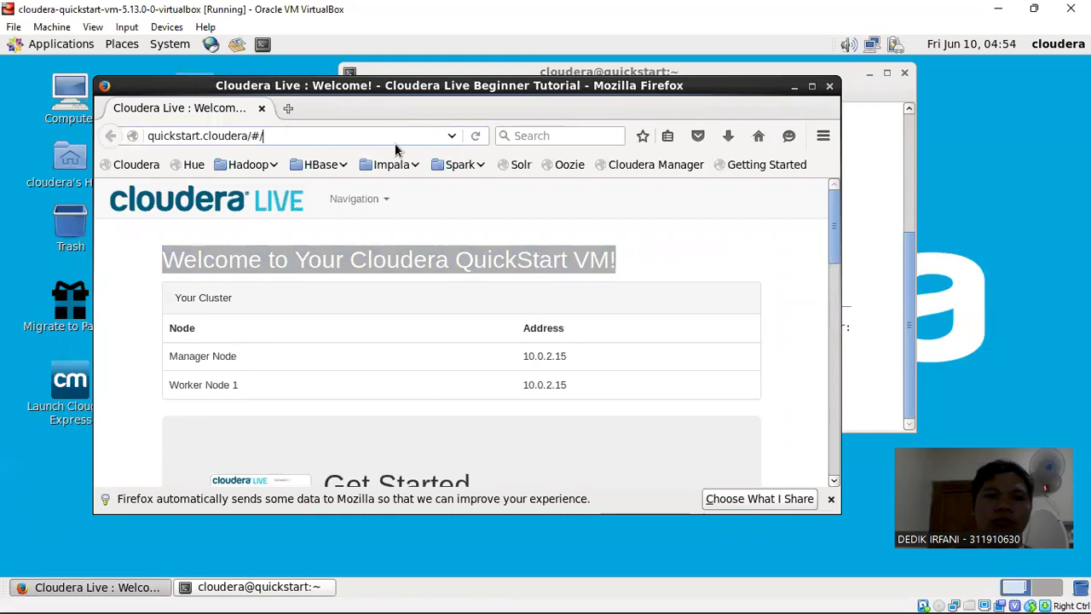
key("BackSpace")
key("BackSpace")
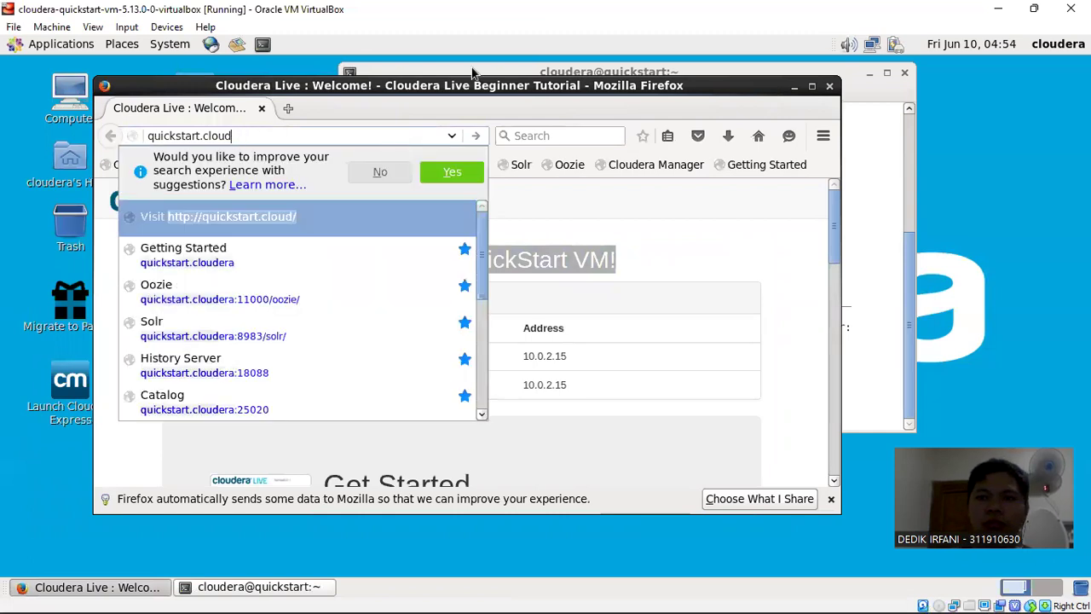
left_click(814, 88)
left_click(813, 88)
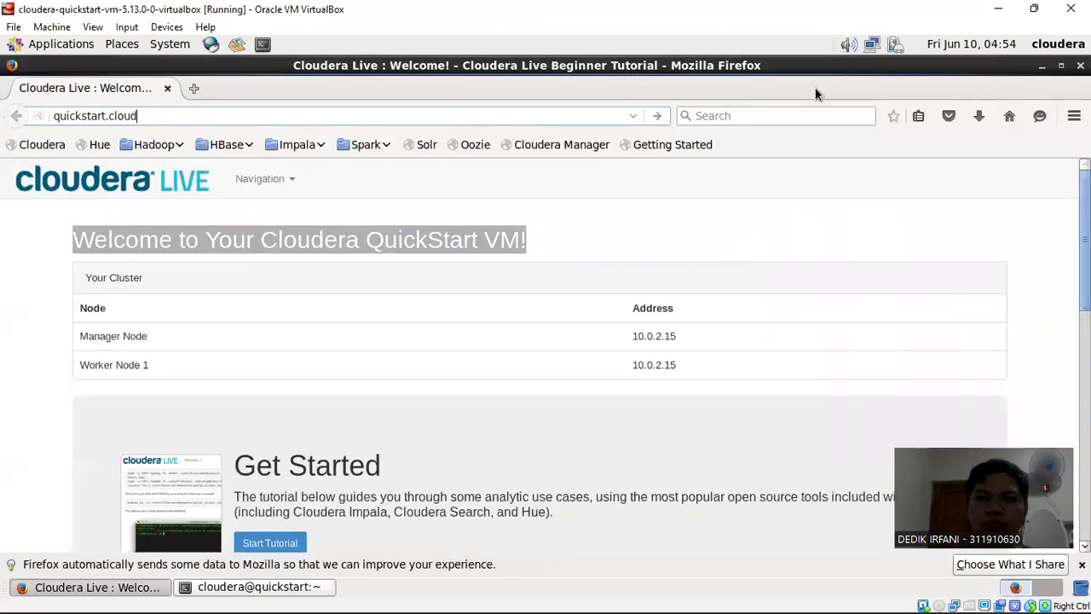
Step: Complete the browser address as quickstart.cloudera:7080 without loading it
type("e")
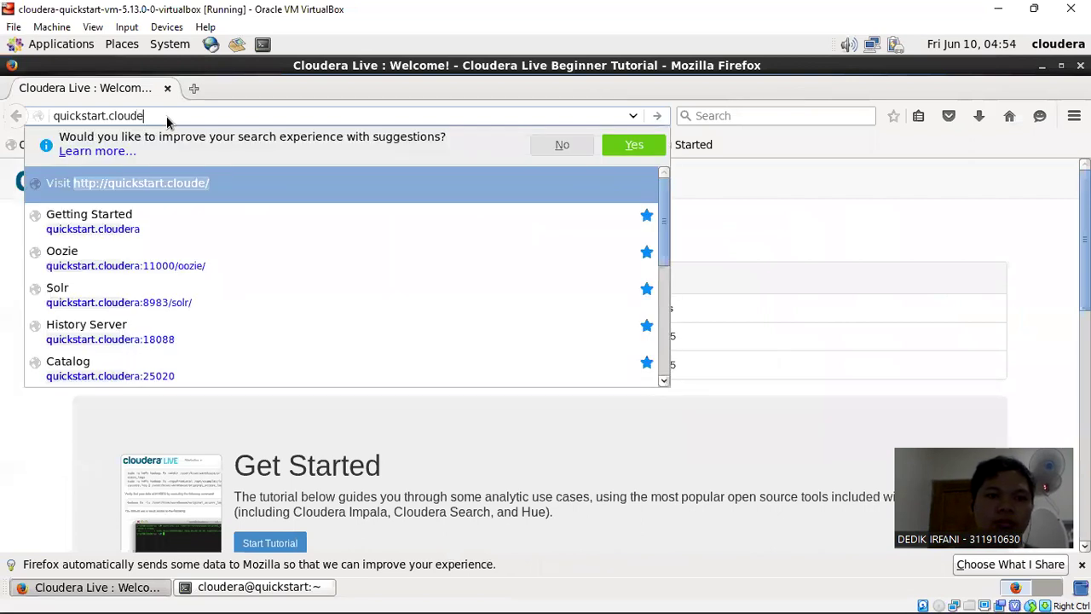
type("ra:8983/s")
key("BackSpace")
key("BackSpace")
key("BackSpace")
key("BackSpace")
key("BackSpace")
key("BackSpace")
key("BackSpace")
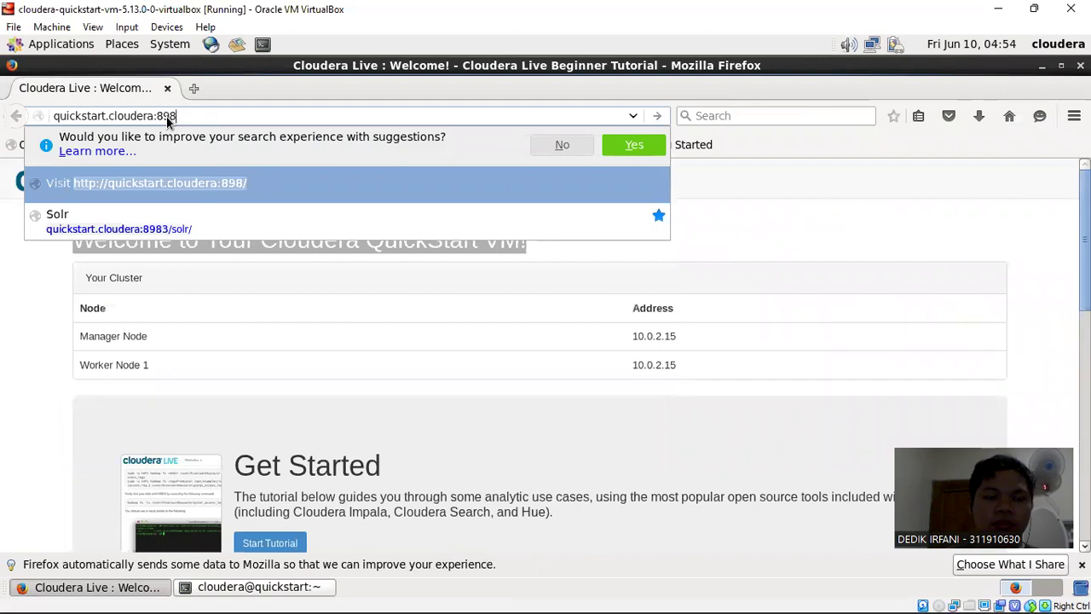
type("7080")
key("BackSpace")
key("BackSpace")
key("BackSpace")
type("080")
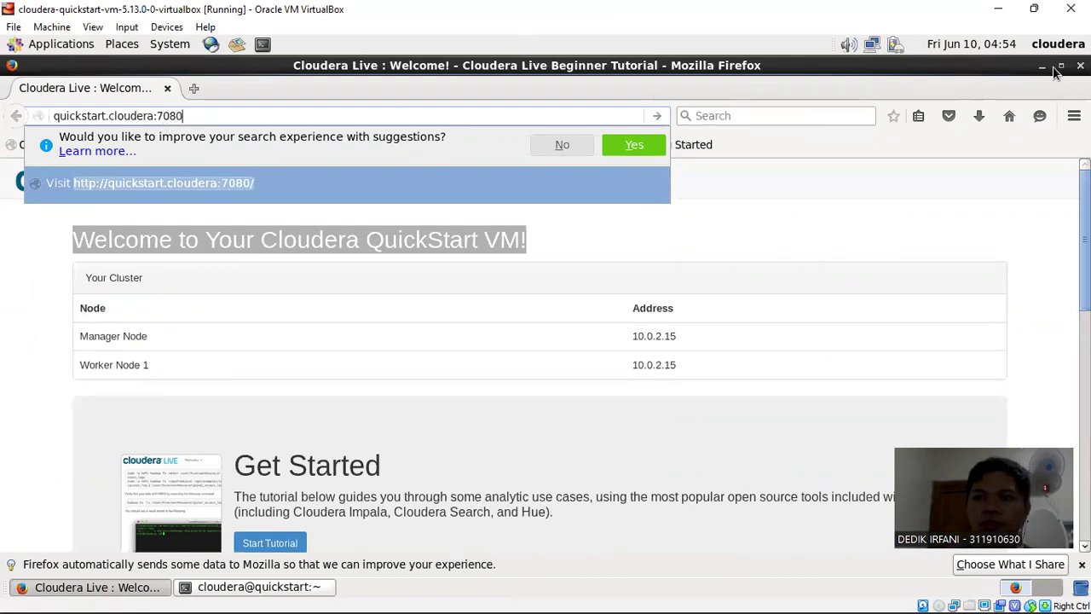
Step: Check the Cloudera Manager port in the terminal, then correct the browser address to quickstart.cloudera:7180 and load it
key("Escape")
left_click(1042, 69)
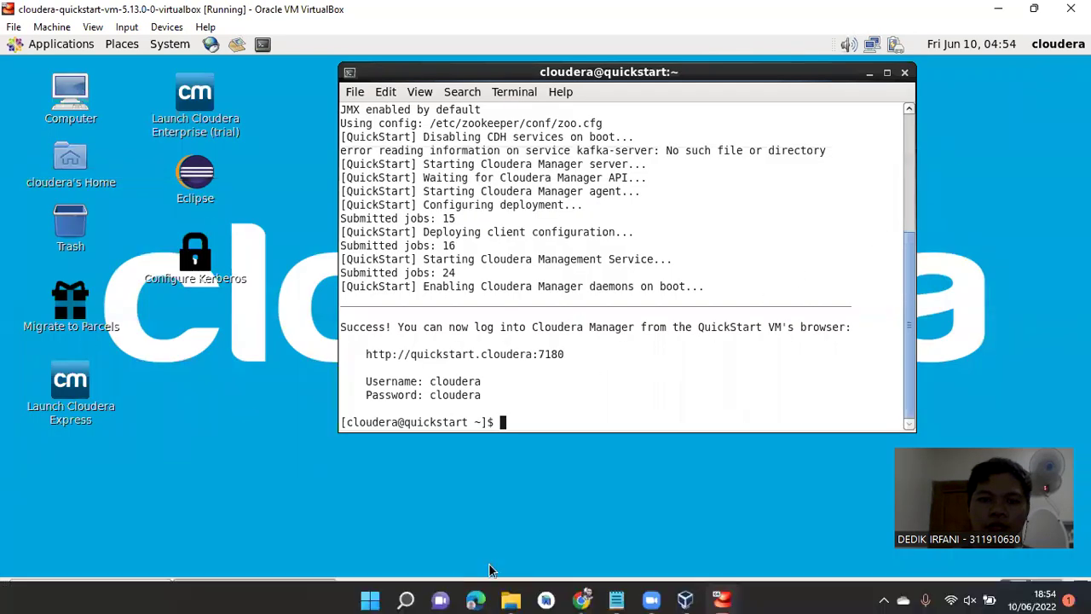
left_click(85, 587)
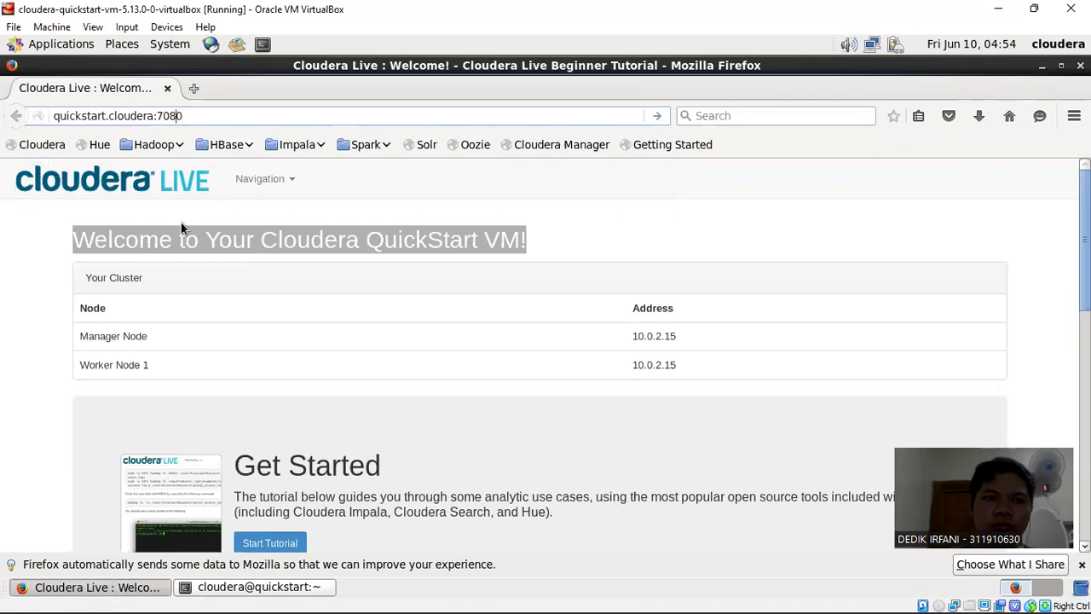
key("Left")
key("BackSpace")
type("1")
key("Return")
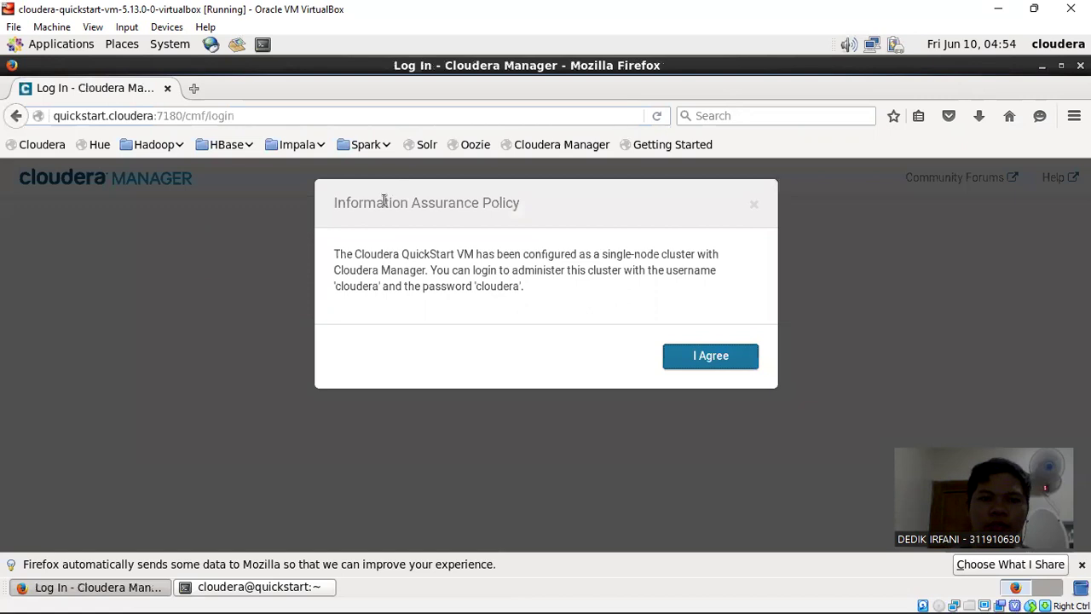
Step: Agree to the Information Assurance Policy and log in to Cloudera Manager with the account username and password
left_click_drag(384, 200, 525, 204)
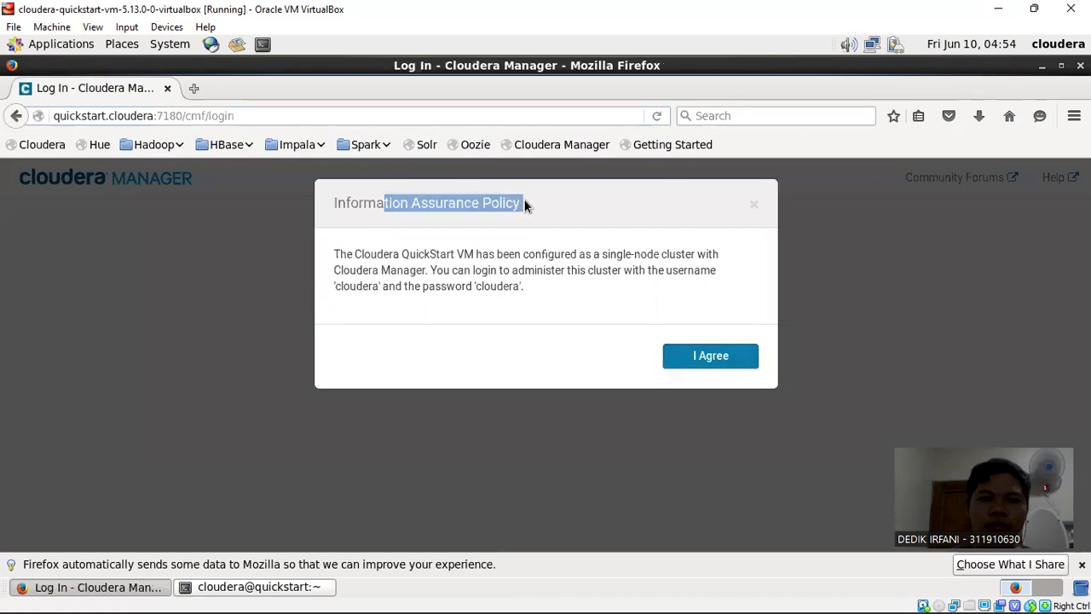
left_click(708, 357)
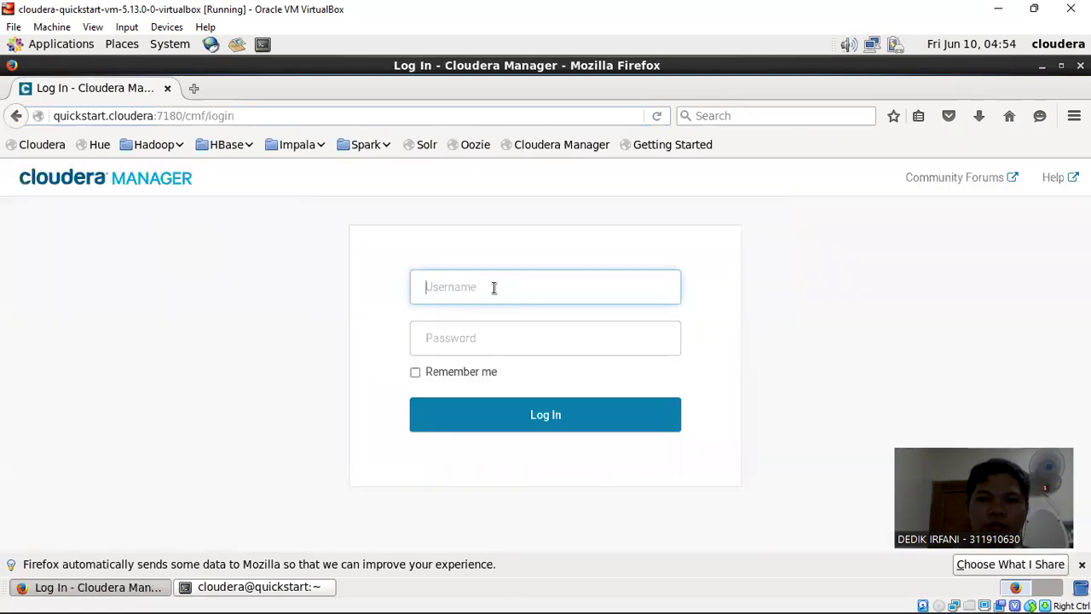
type("cloudera")
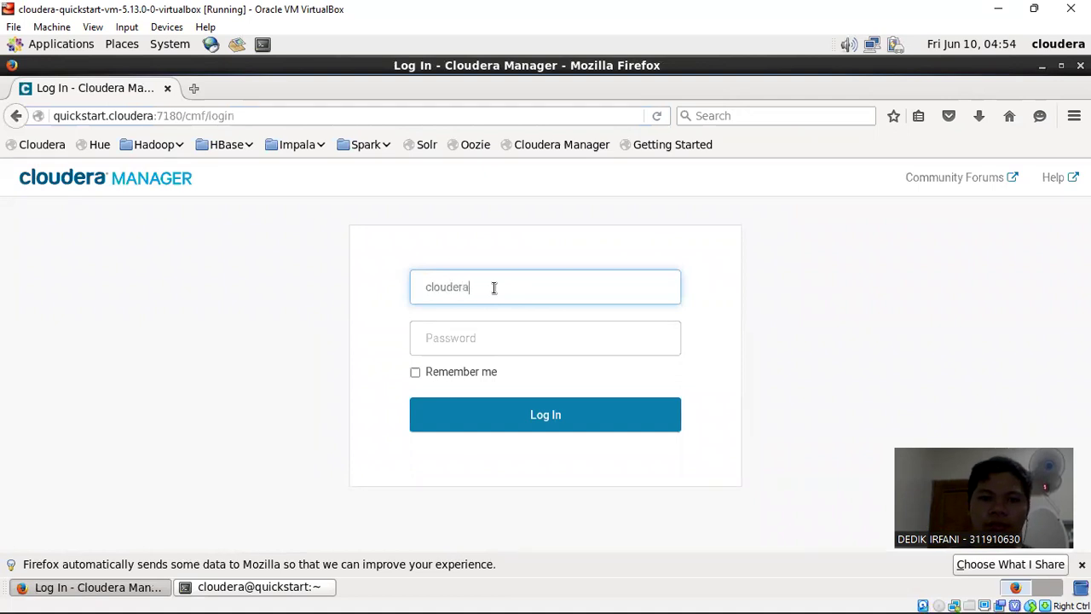
key("Tab")
type("c")
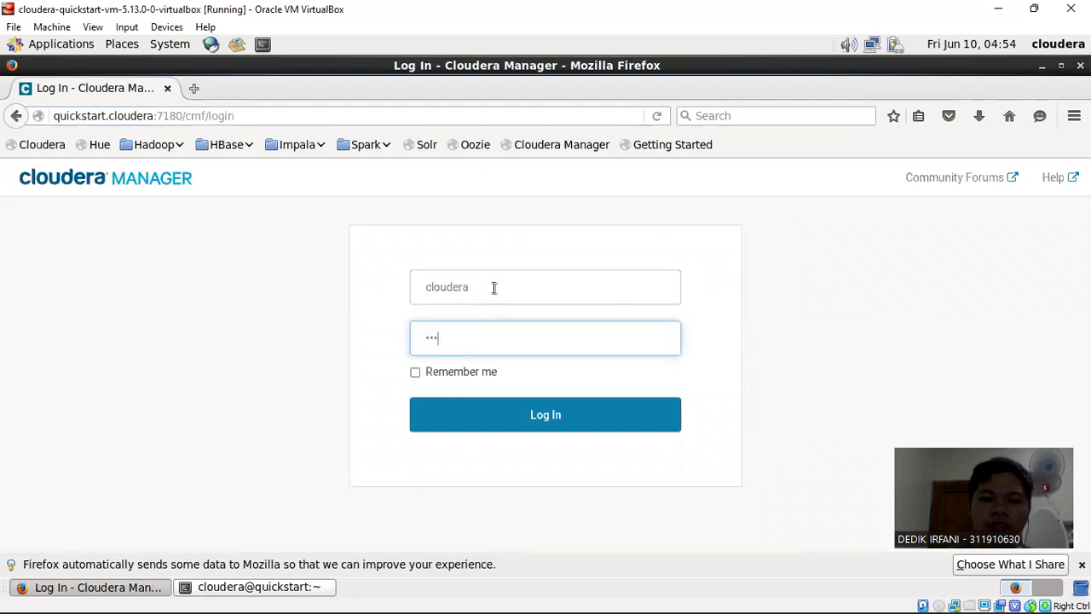
type("loudera")
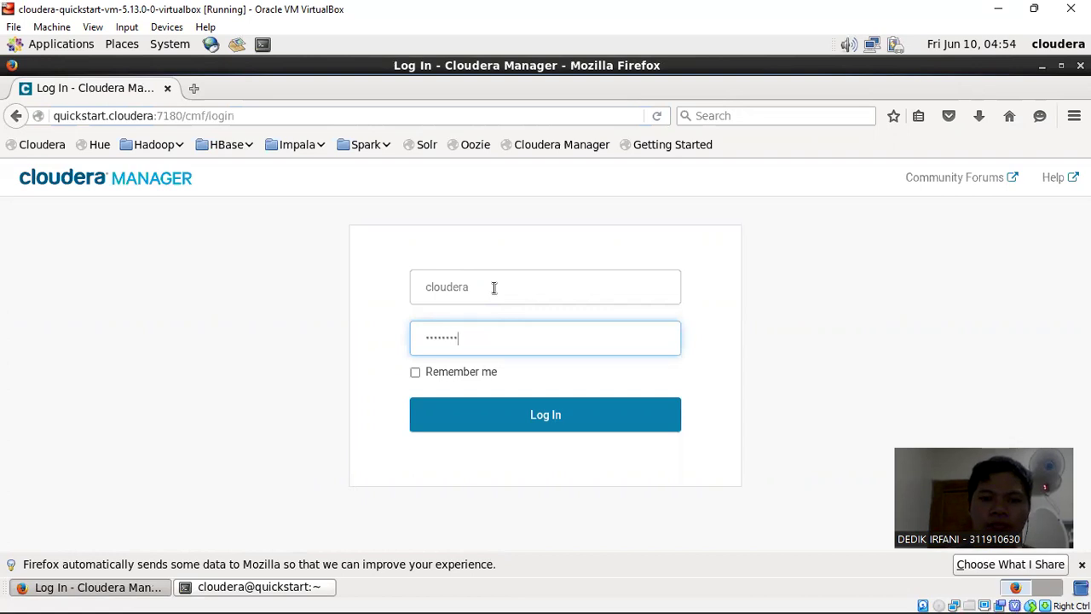
key("Return")
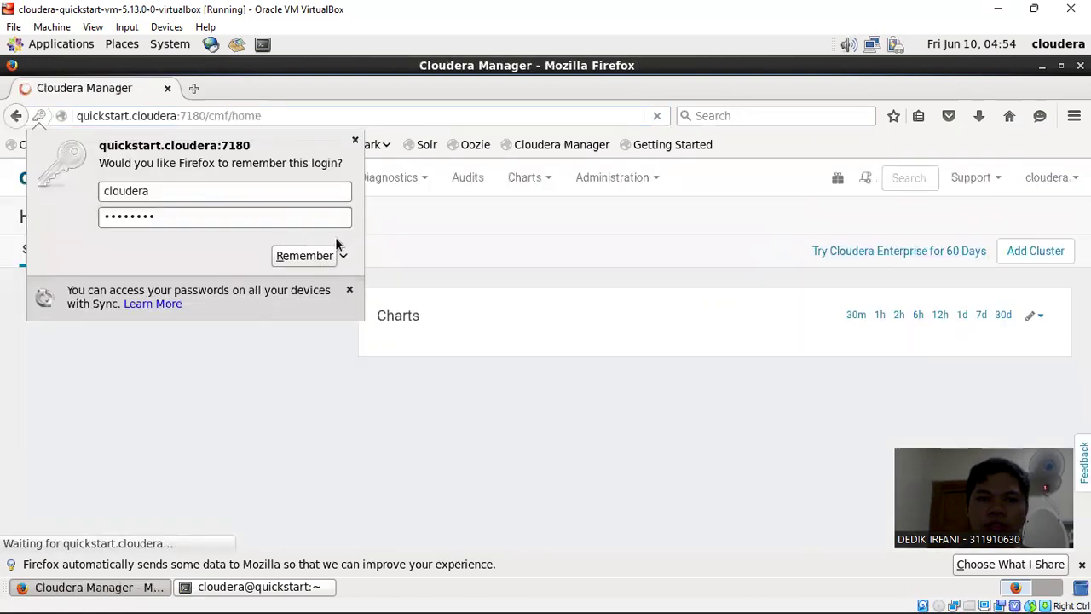
Step: Let the browser remember the Cloudera Manager login and look over the cluster's services and charts on the home page
left_click(300, 255)
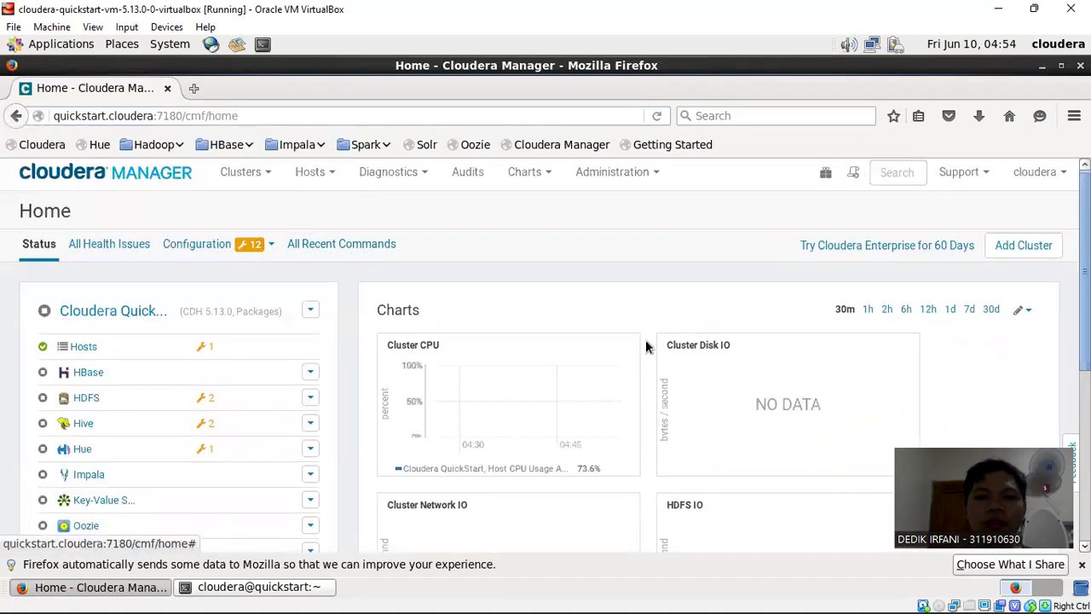
scroll(497, 392, "down", 6)
scroll(499, 384, "up", 7)
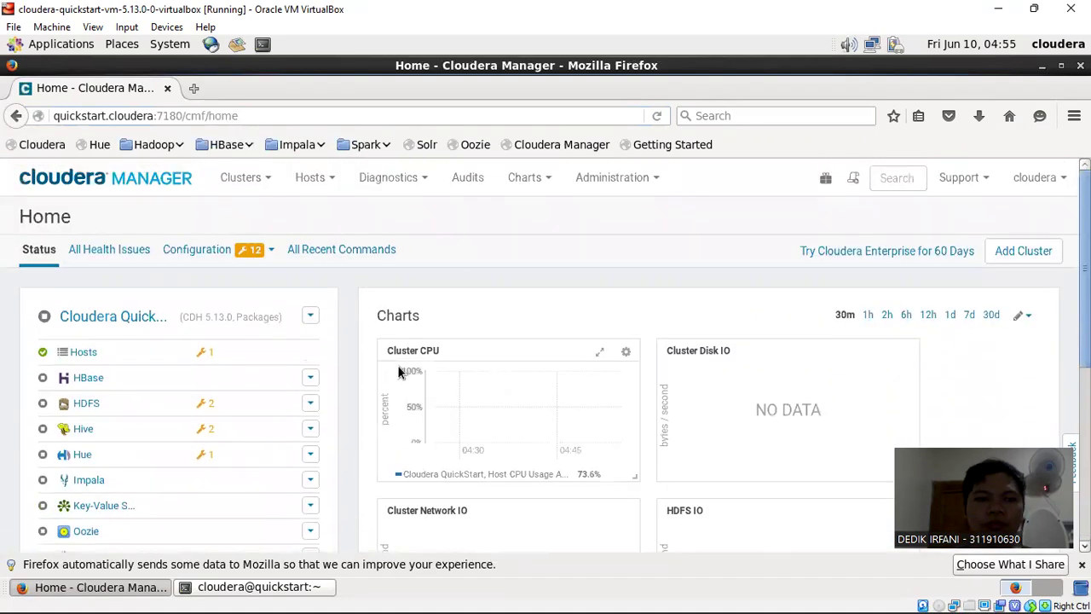
scroll(401, 373, "down", 1)
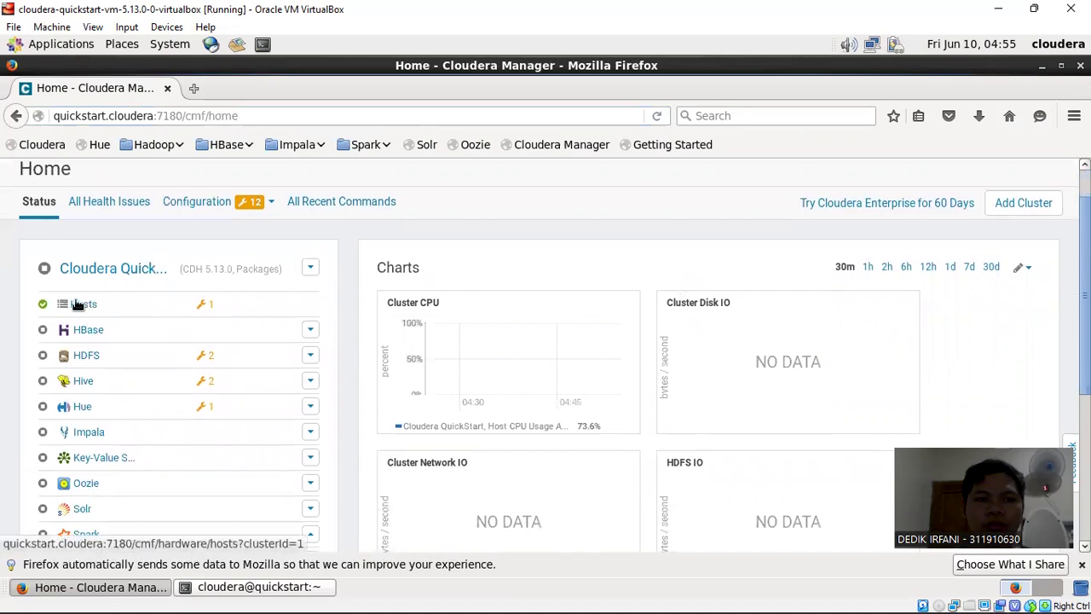
scroll(94, 304, "up", 1)
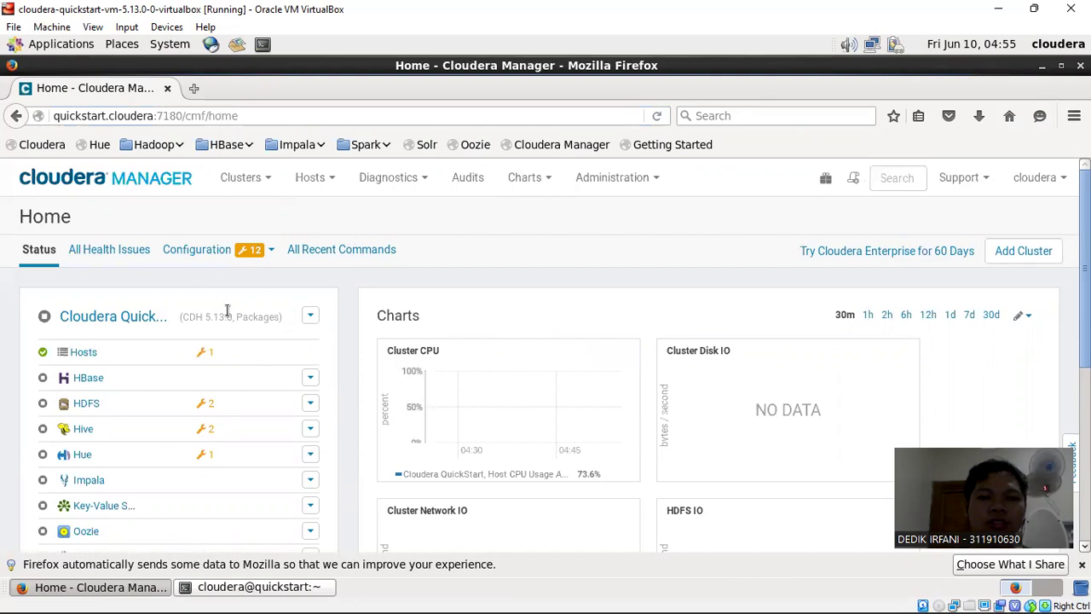
scroll(287, 367, "down", 2)
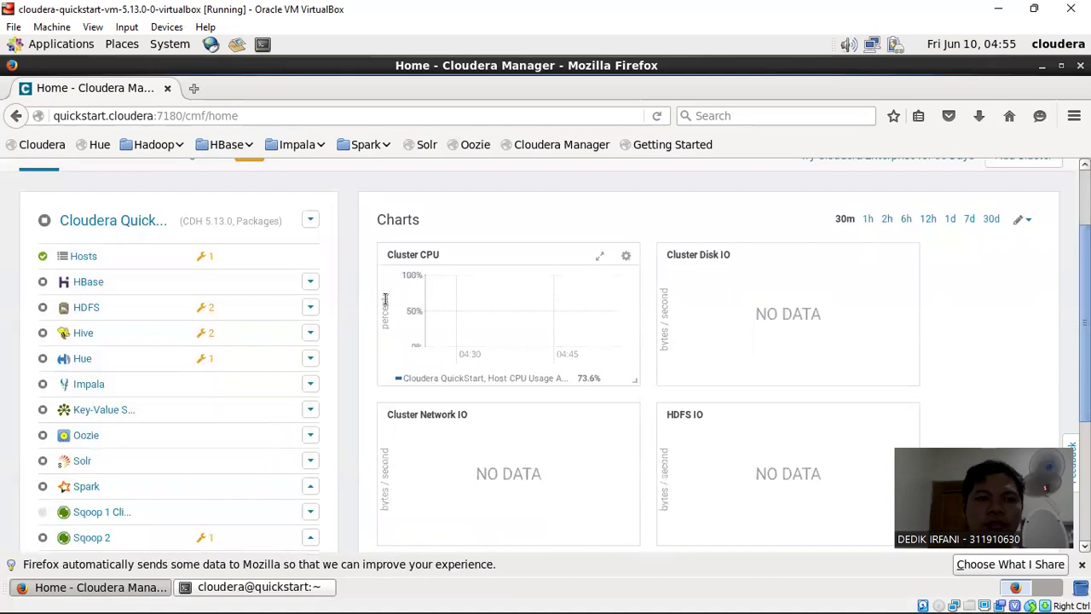
scroll(225, 438, "down", 5)
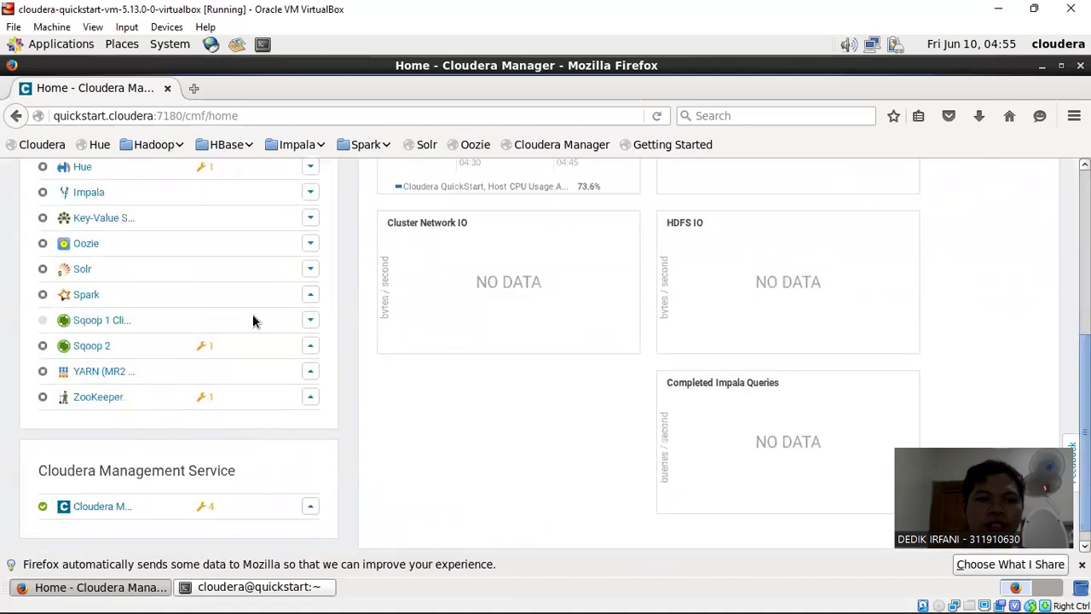
Step: Start the Hue service of the Cloudera QuickStart cluster and confirm the Start command
scroll(255, 315, "up", 2)
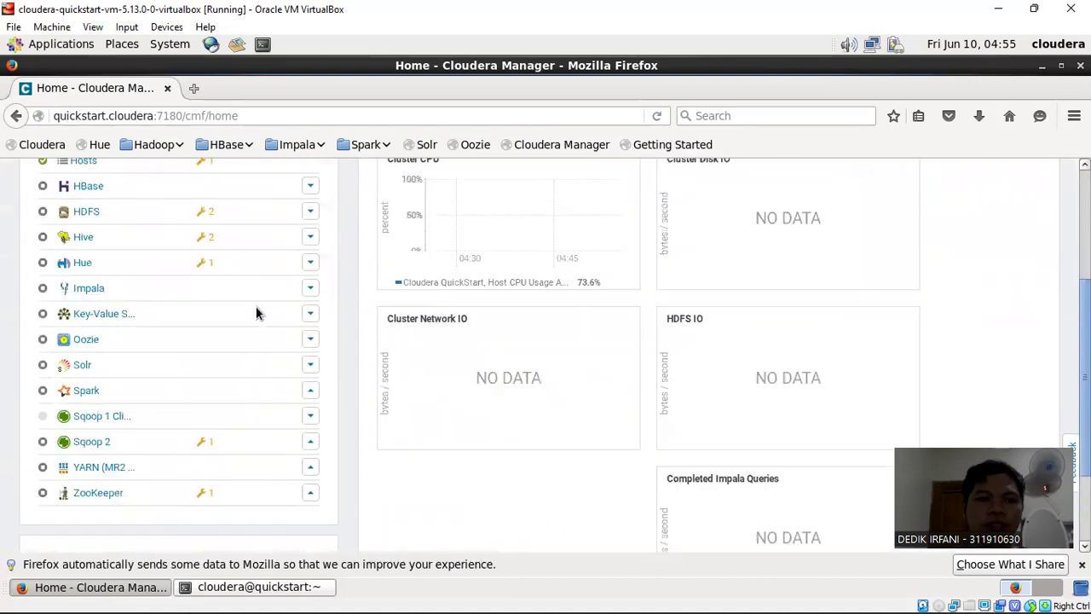
left_click(311, 265)
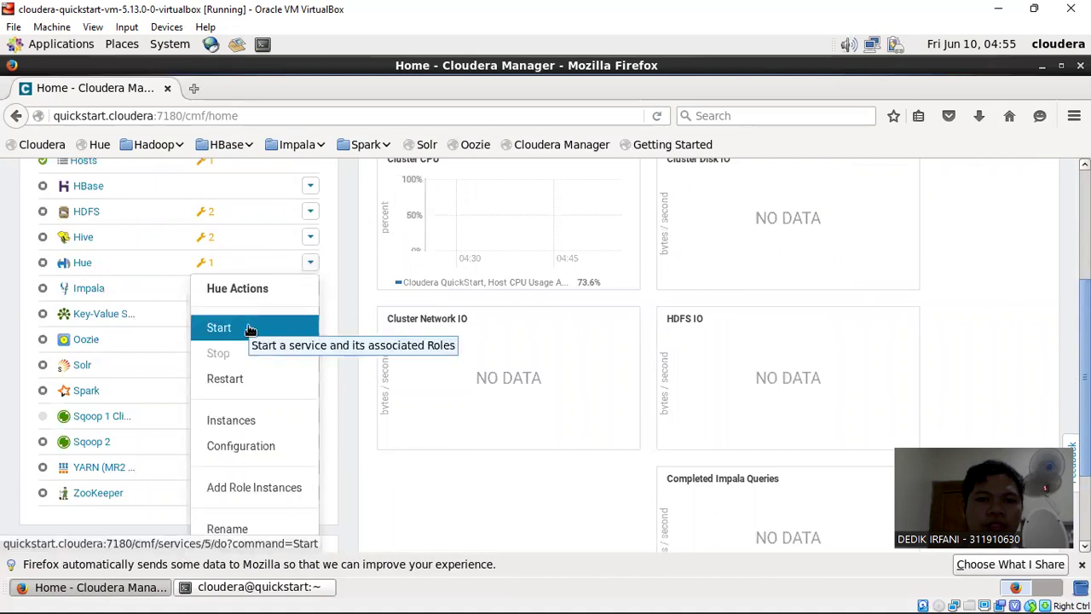
left_click(247, 327)
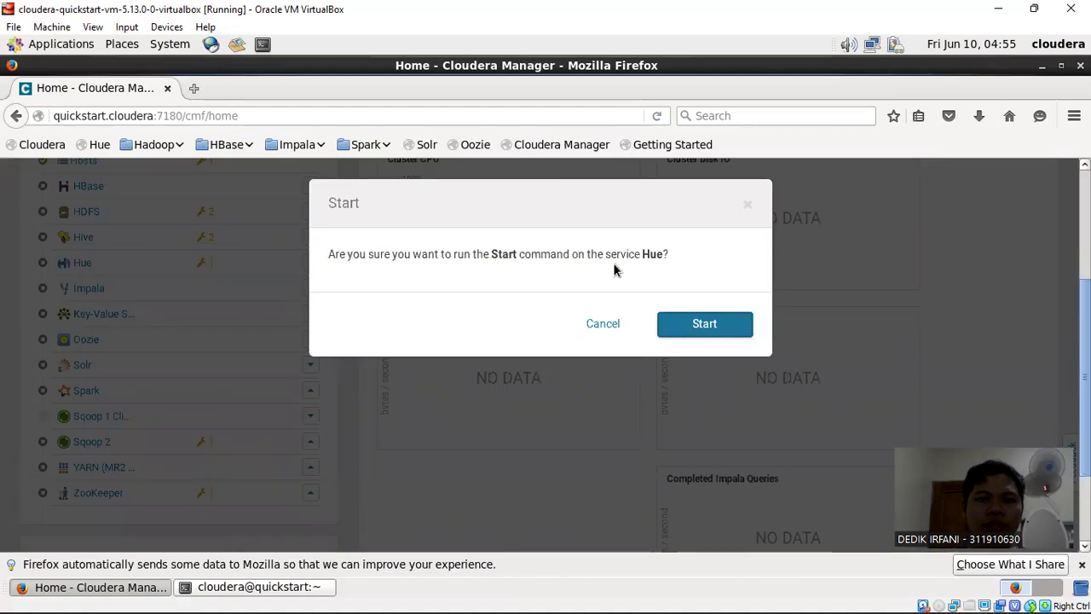
left_click(705, 327)
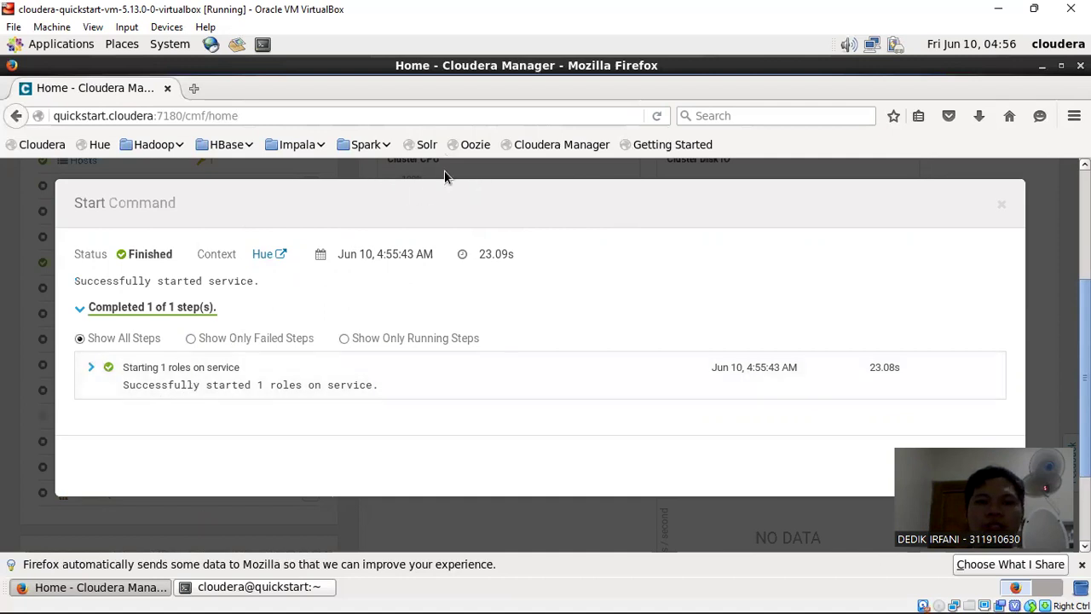
Step: Open Hue's service page from the Start command report and examine its health tests, status summary and health history
left_click(269, 254)
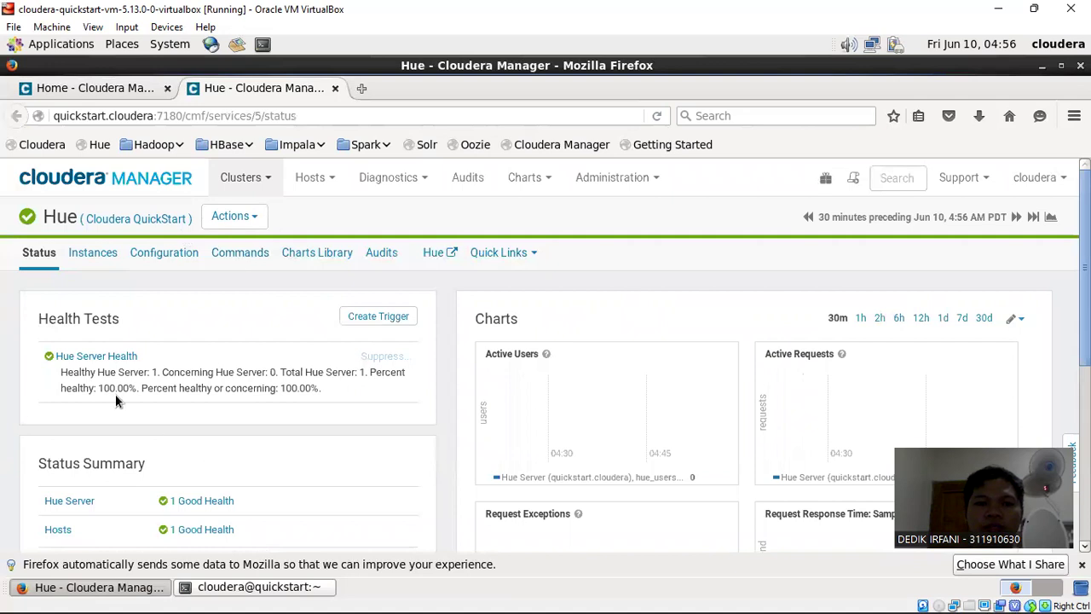
scroll(117, 398, "down", 5)
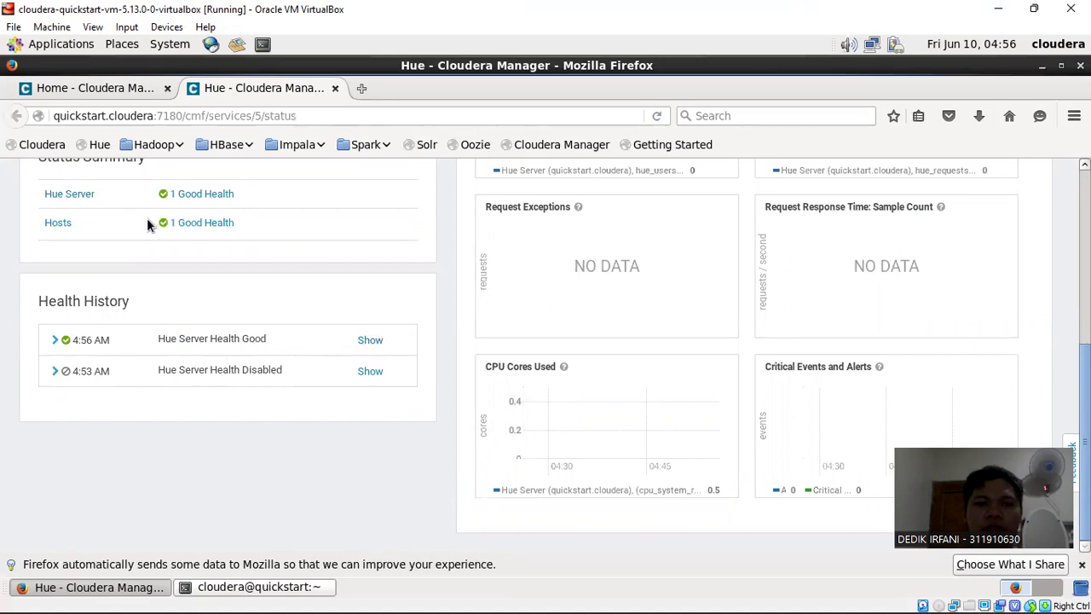
scroll(290, 279, "up", 2)
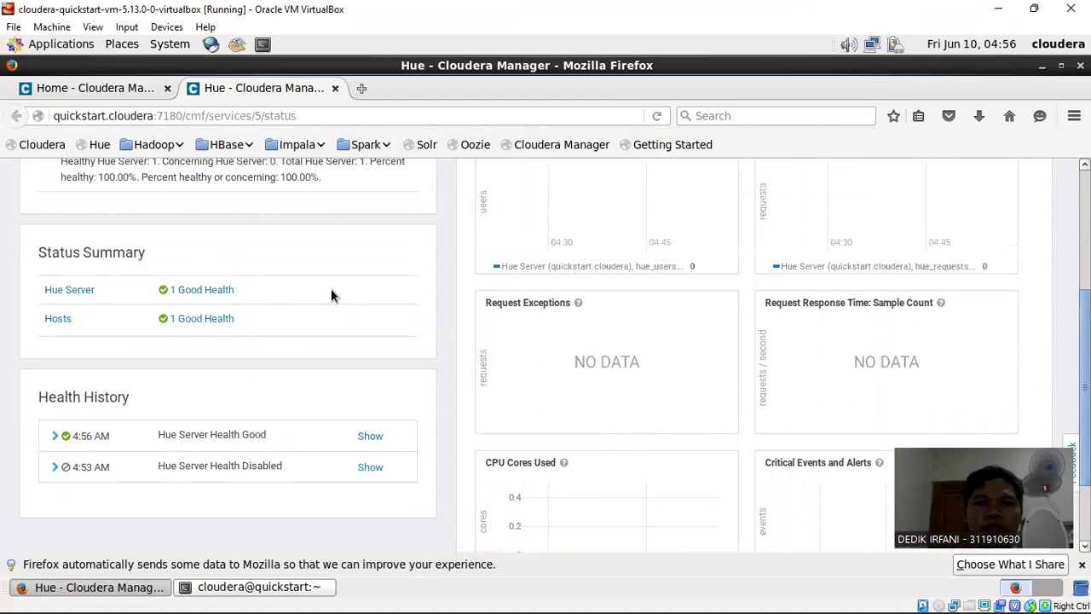
scroll(332, 243, "up", 3)
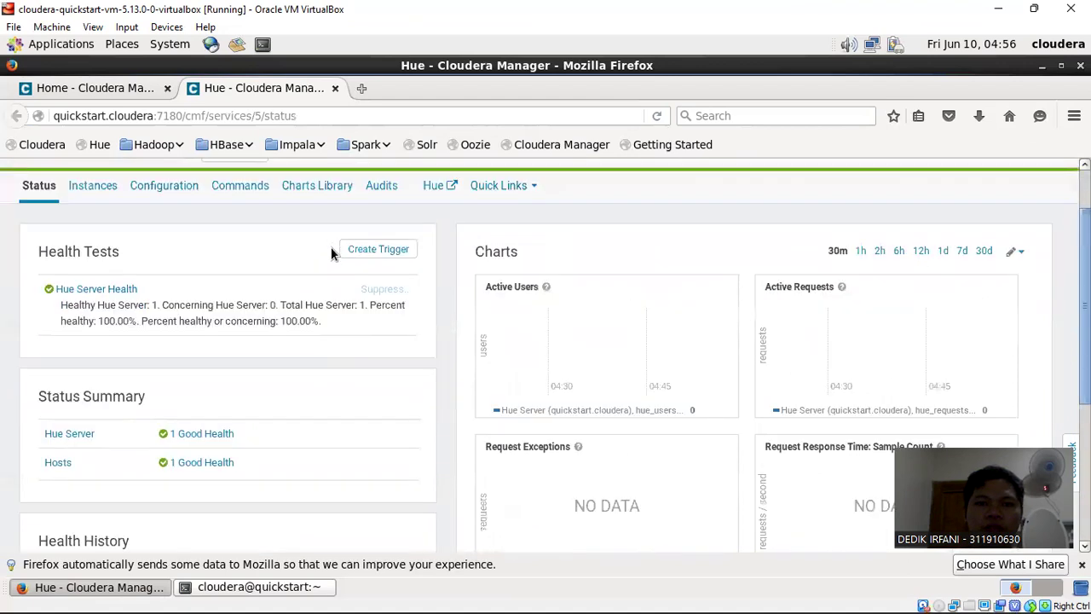
scroll(330, 252, "down", 5)
scroll(395, 341, "up", 5)
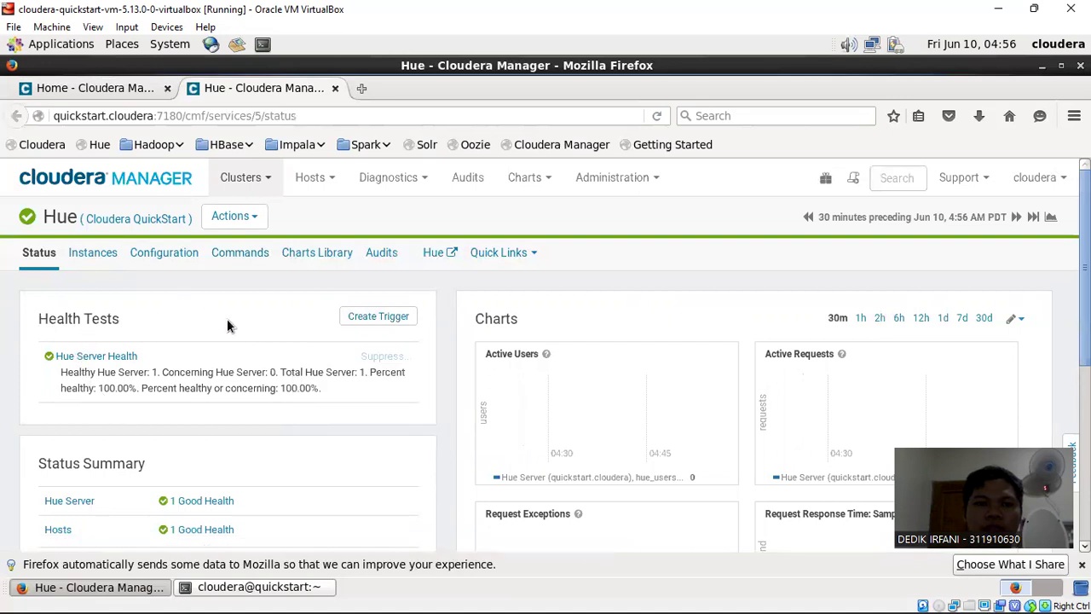
left_click_drag(228, 375, 382, 375)
left_click(668, 263)
Step: Dismiss the Hue Start command report on the home page and view the Cluster CPU chart enlarged
left_click(105, 86)
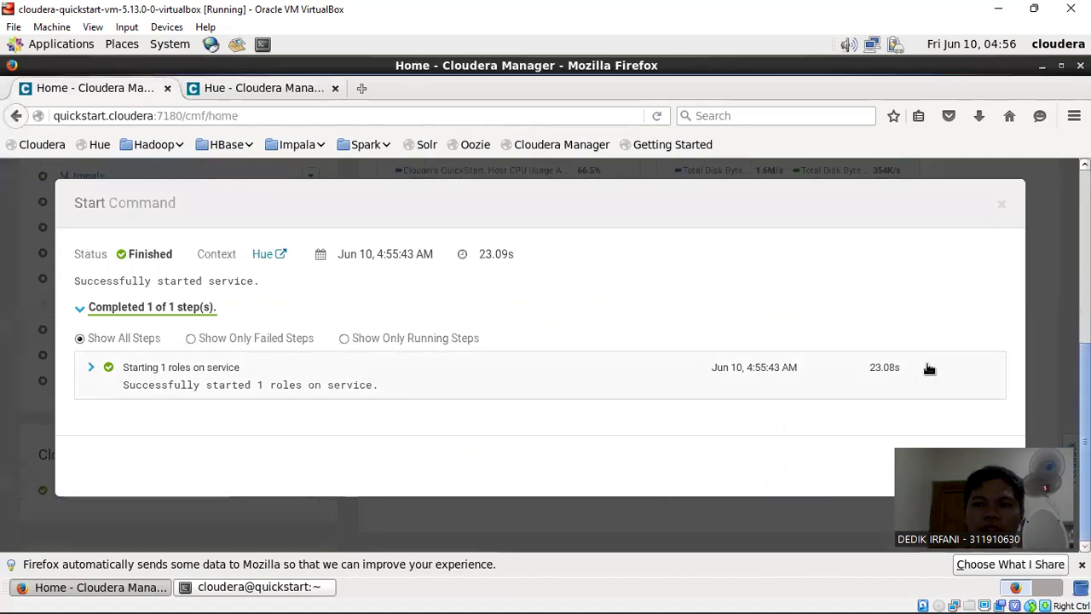
left_click(1002, 212)
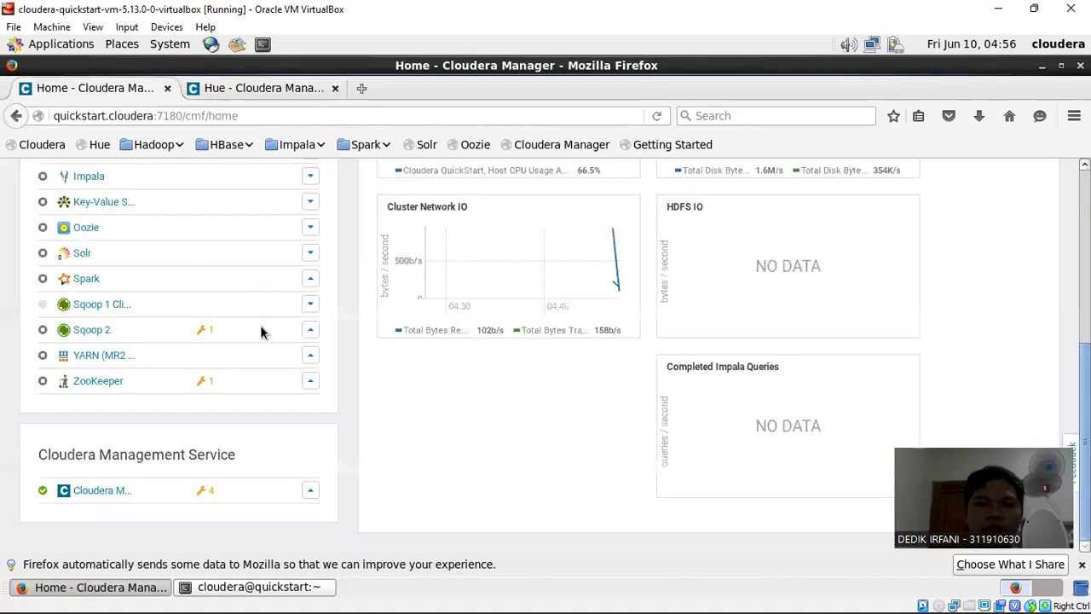
scroll(176, 348, "up", 4)
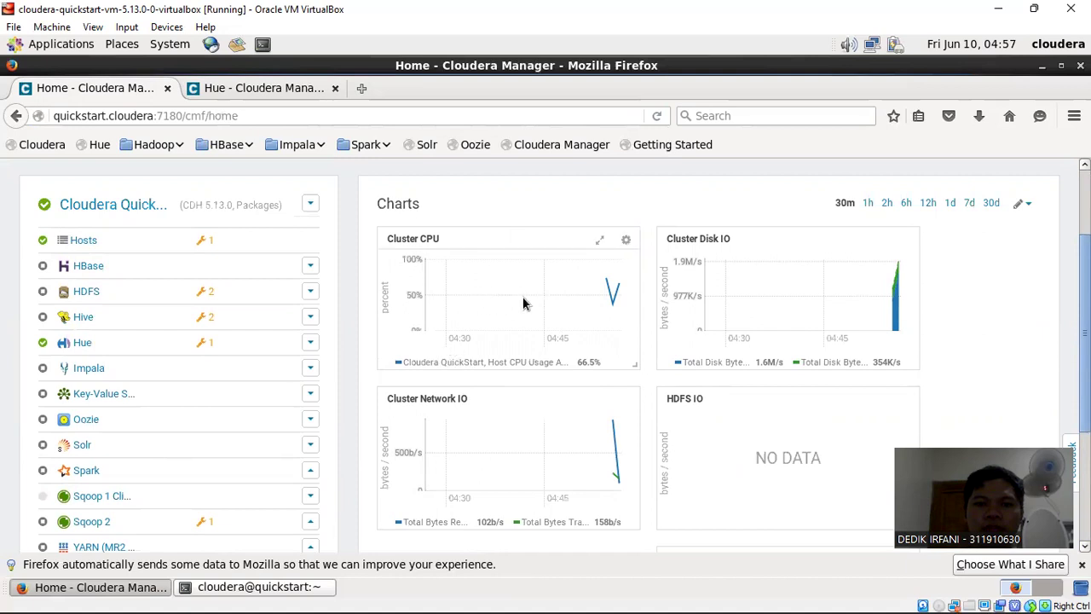
left_click(600, 243)
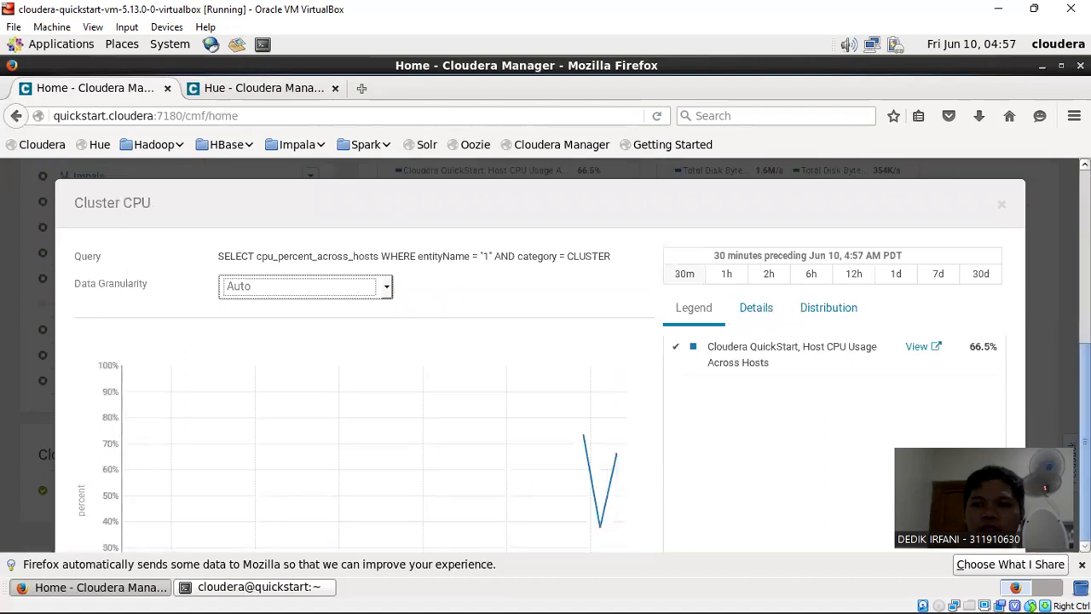
left_click(1002, 210)
scroll(776, 324, "up", 3)
scroll(765, 281, "up", 2)
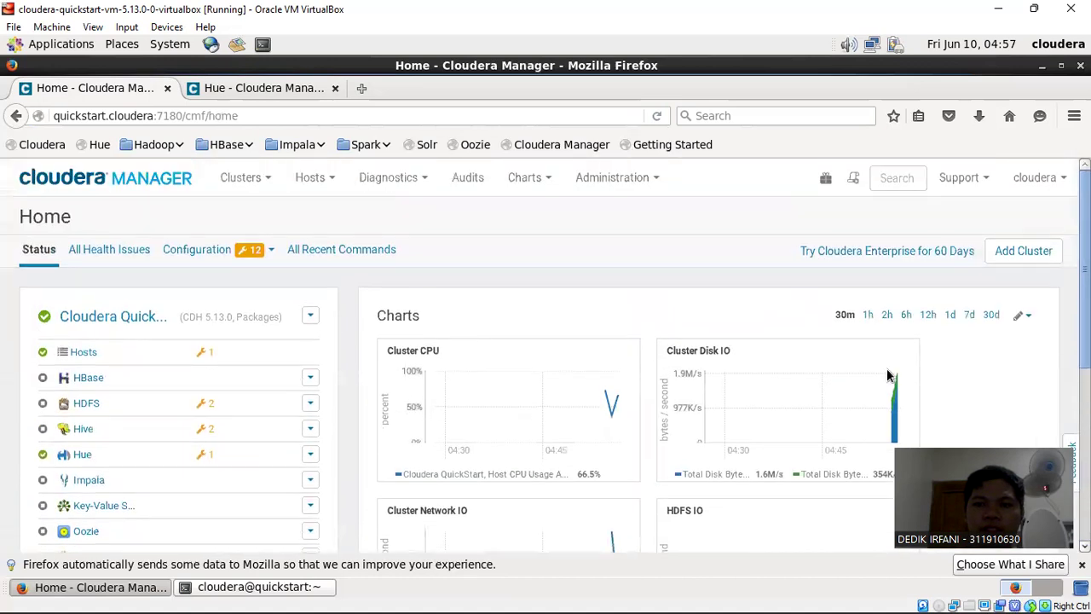
scroll(653, 377, "down", 1)
Step: Go back to Hue's service page and examine its activity and request charts
left_click(251, 85)
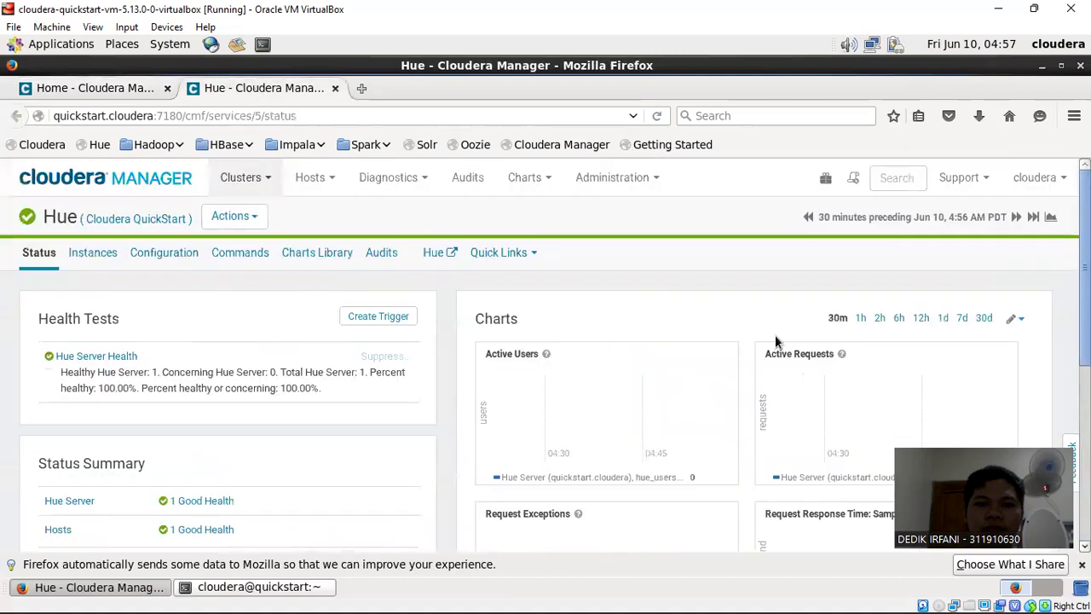
scroll(754, 374, "down", 4)
scroll(754, 374, "up", 3)
scroll(752, 381, "down", 1)
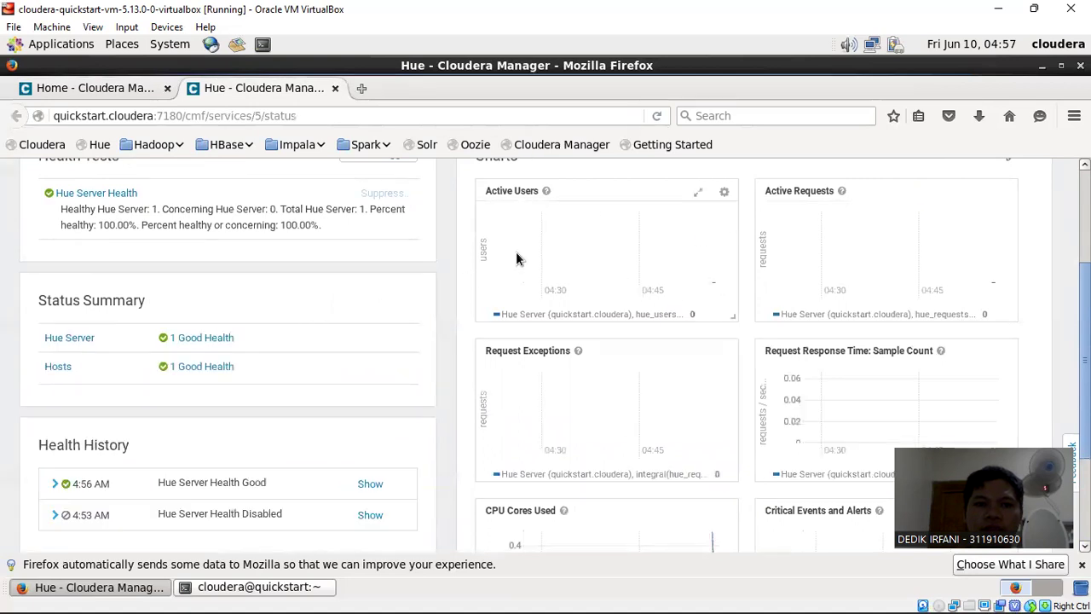
scroll(515, 254, "up", 3)
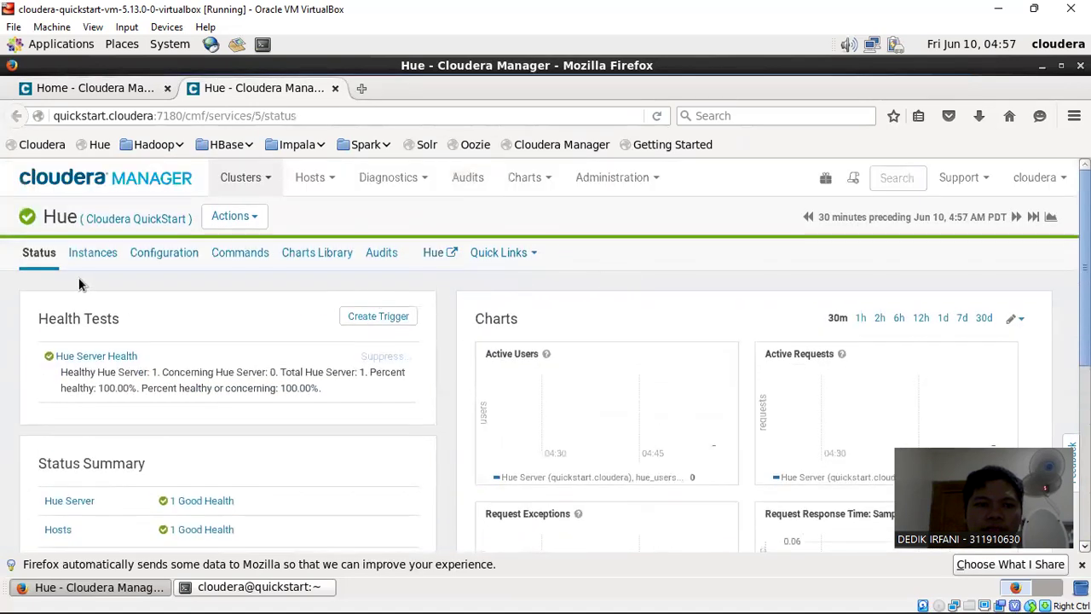
Step: View the Create New Trigger form for Hue and return to Hue's status page without creating a trigger
left_click(386, 321)
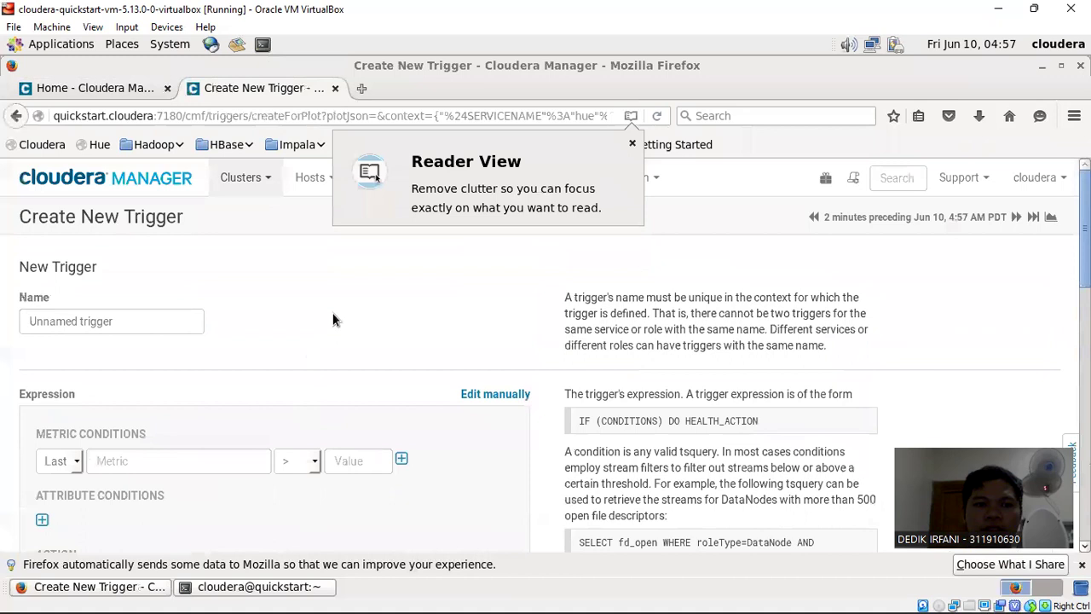
left_click(14, 117)
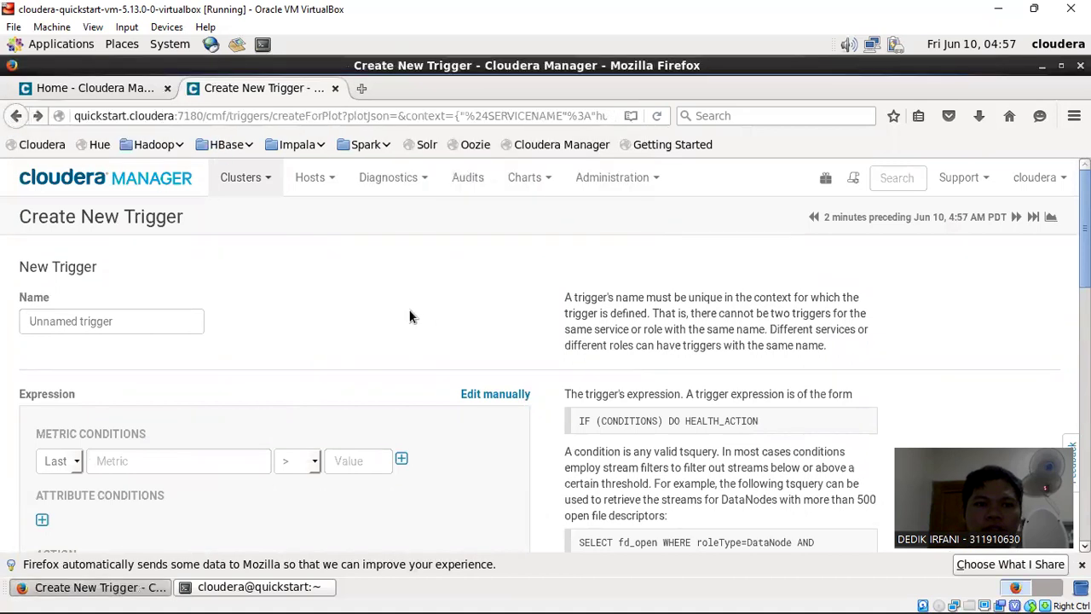
left_click(275, 179)
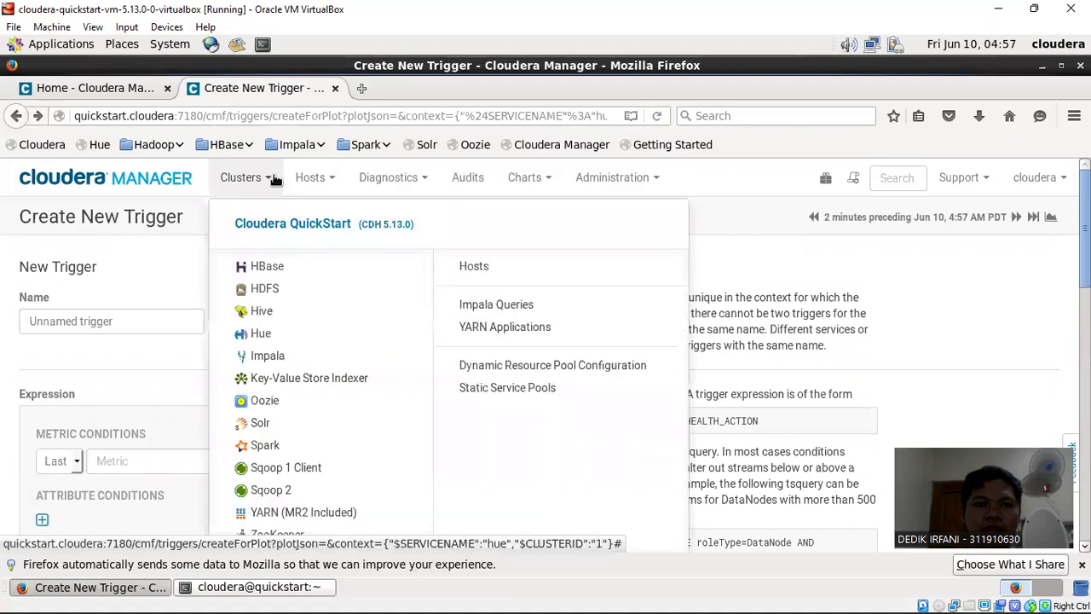
left_click(294, 333)
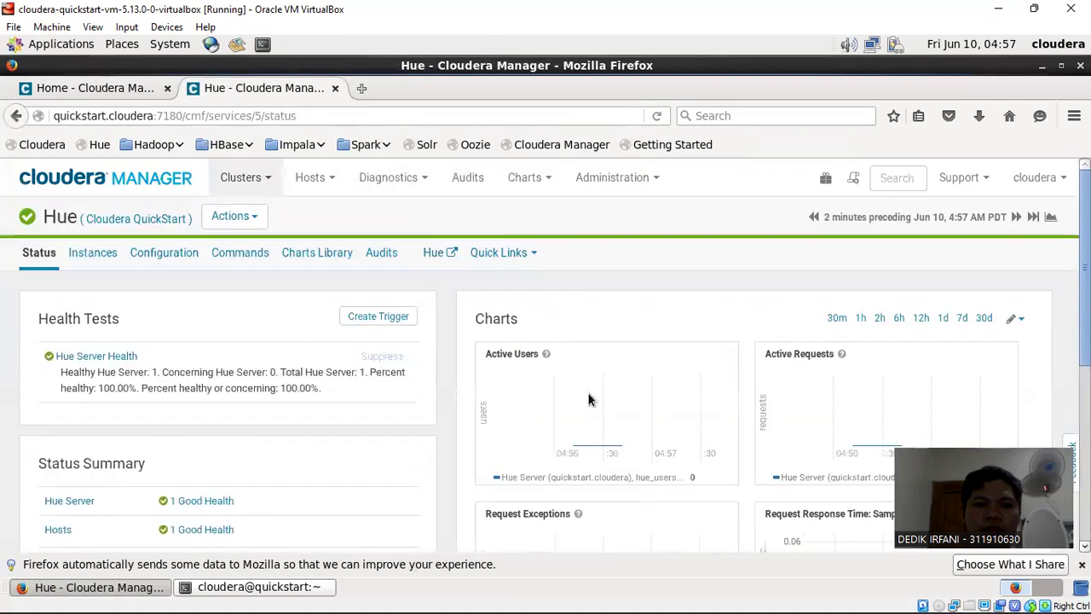
Step: Review Hue's charts and show its status at the 4:53 AM Hue Server Health Disabled entry in the health history
scroll(875, 381, "down", 3)
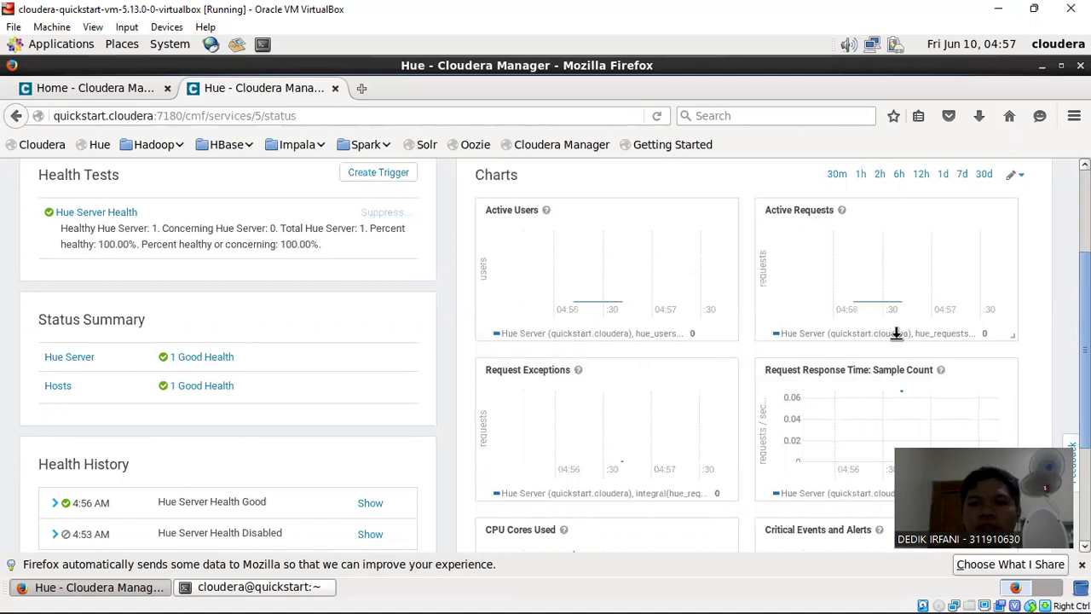
scroll(899, 300, "down", 4)
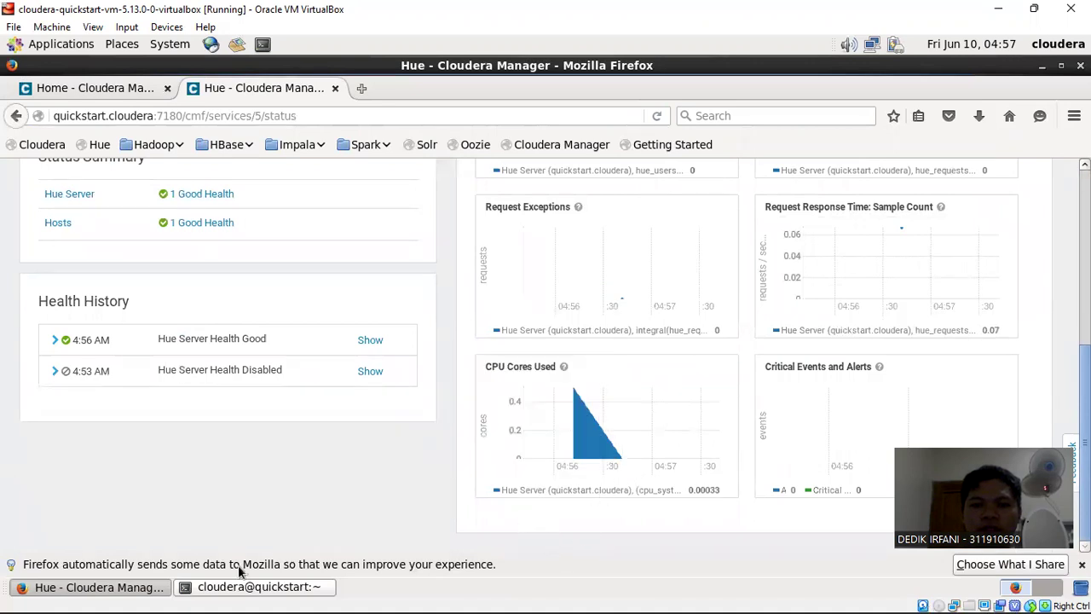
left_click(372, 377)
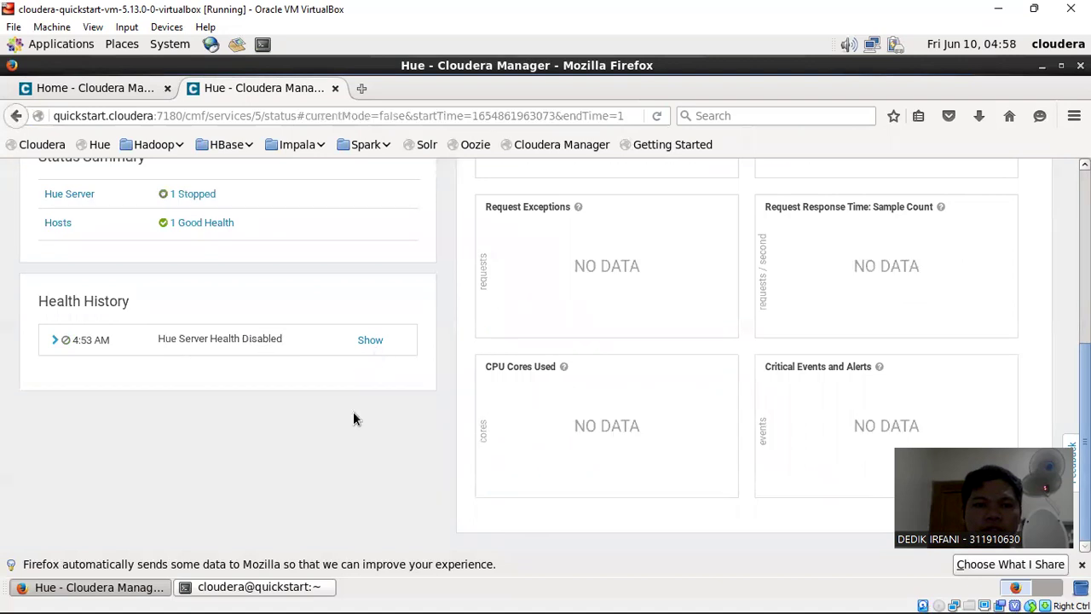
scroll(353, 411, "up", 5)
scroll(318, 417, "down", 2)
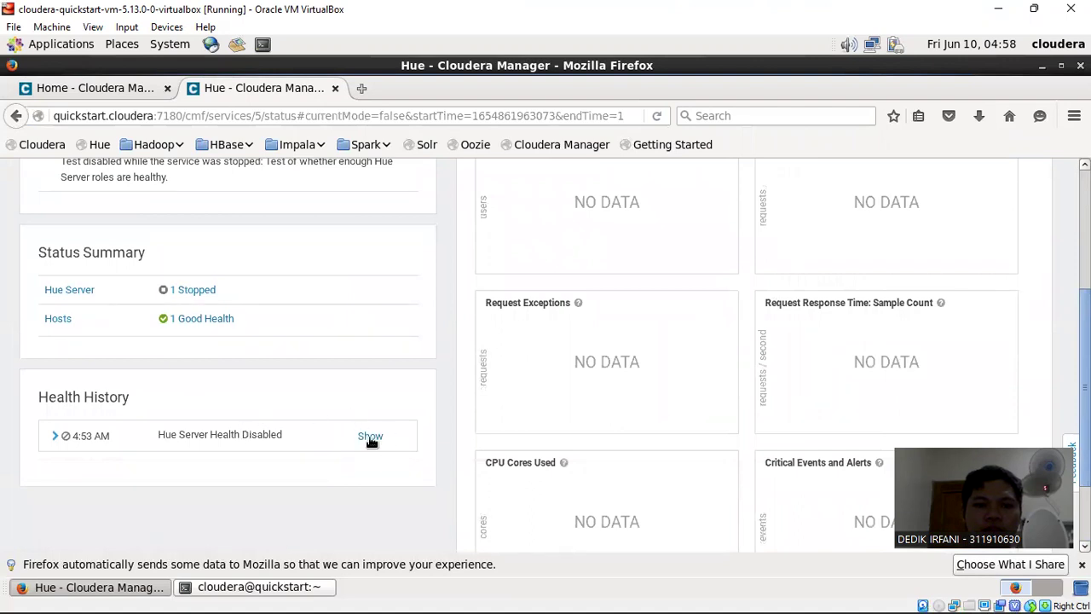
scroll(384, 368, "up", 4)
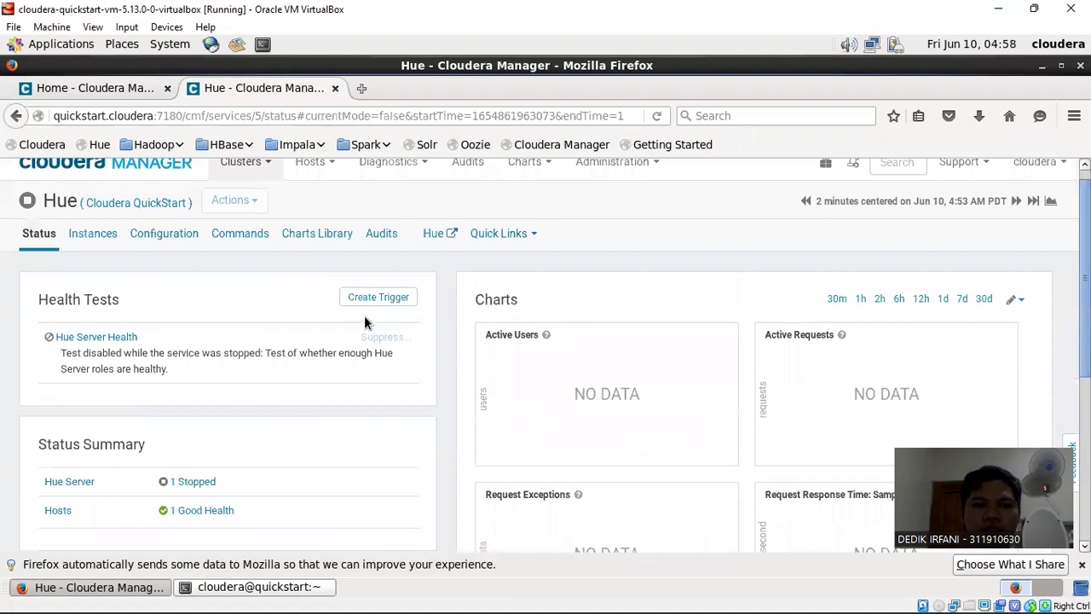
Step: Open the Audits page of Cloudera Manager to view the logged events
scroll(68, 235, "up", 1)
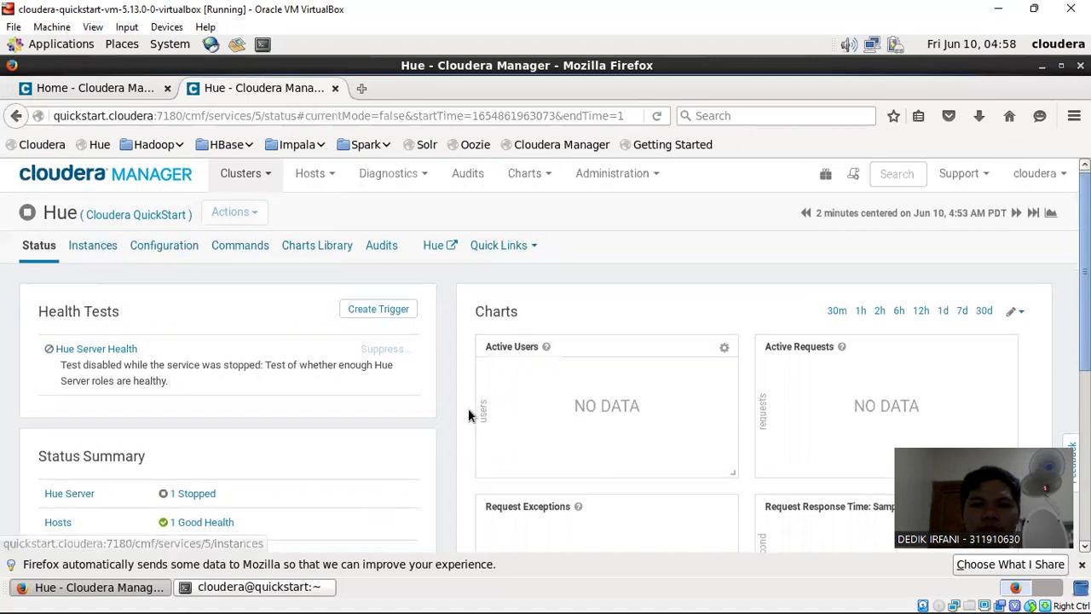
left_click(525, 178)
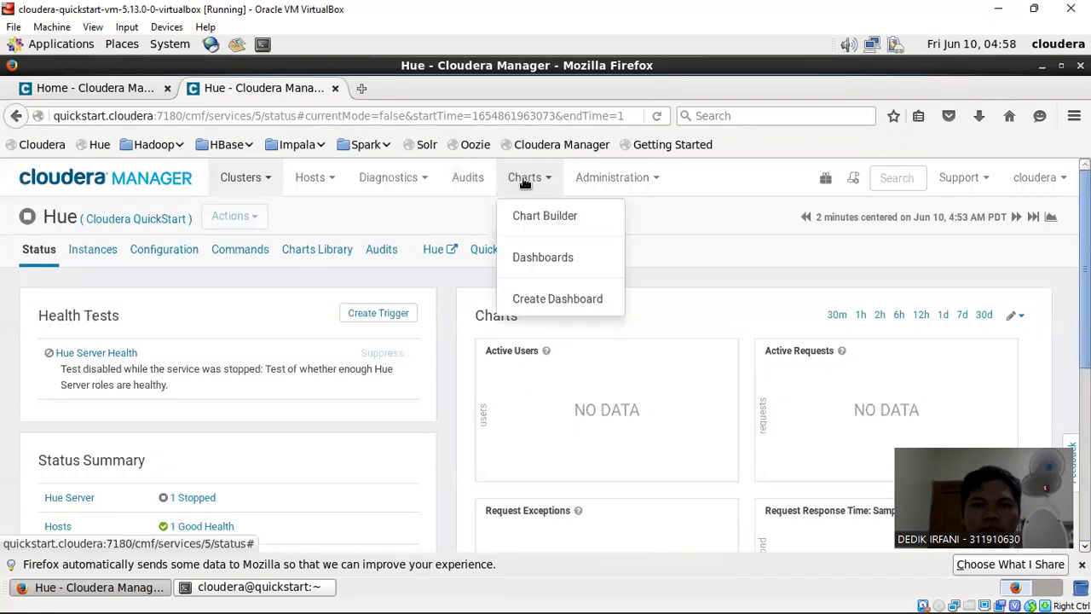
left_click(475, 178)
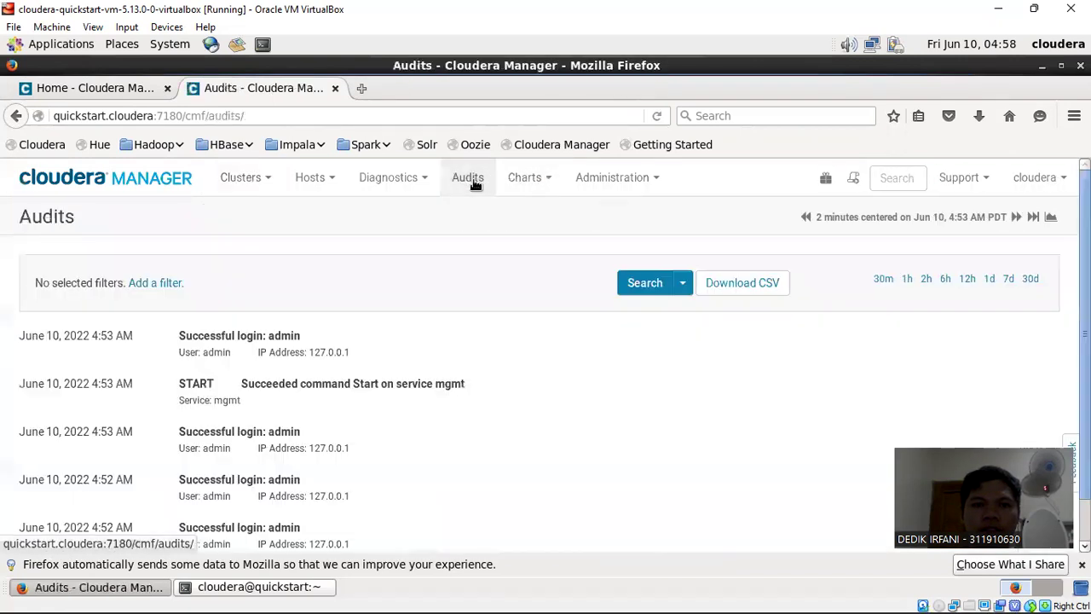
Step: View the logged events on the Events diagnostics page and open the Logs search page
left_click(404, 179)
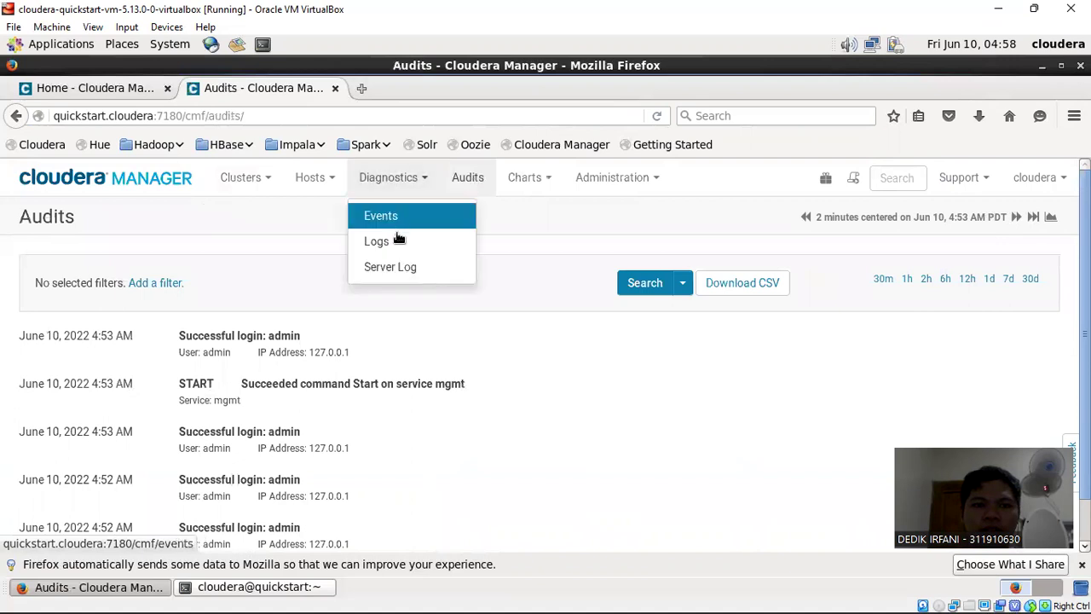
left_click(401, 216)
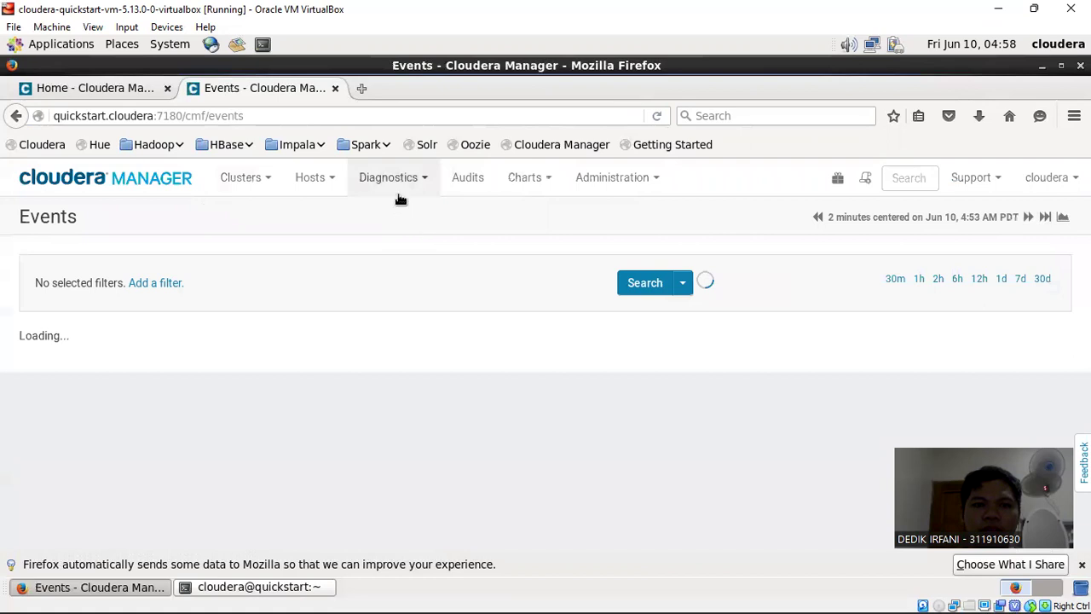
scroll(502, 377, "down", 3)
scroll(493, 375, "down", 3)
scroll(353, 248, "up", 6)
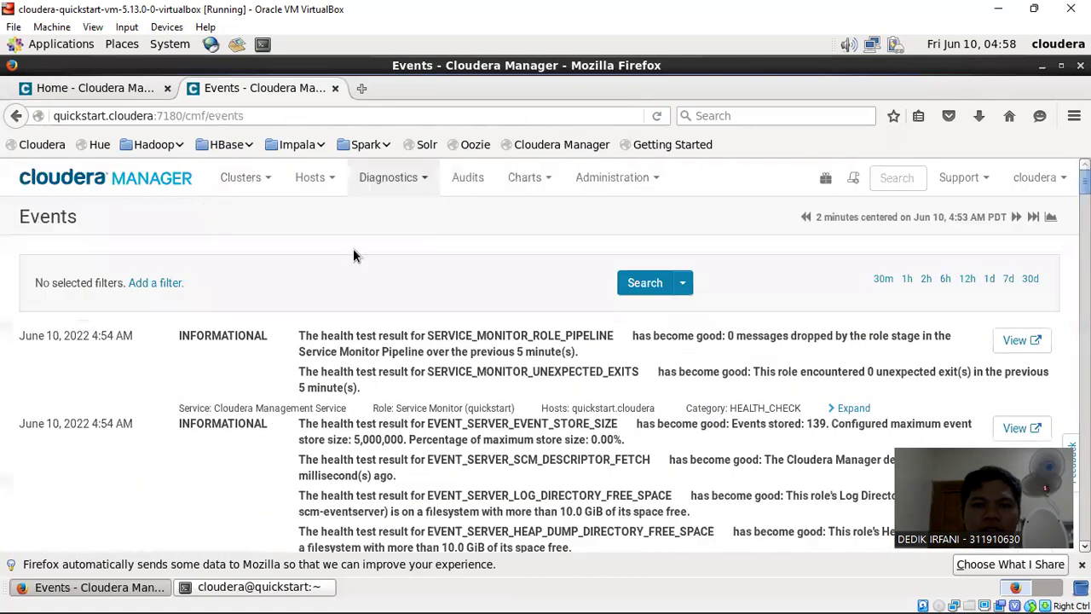
left_click(424, 180)
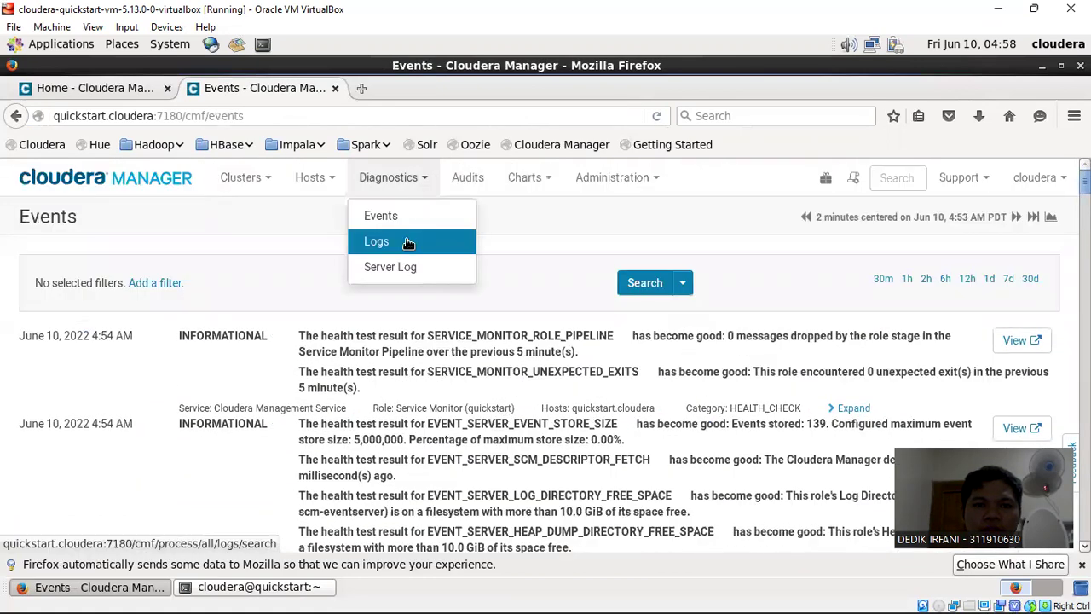
left_click(406, 240)
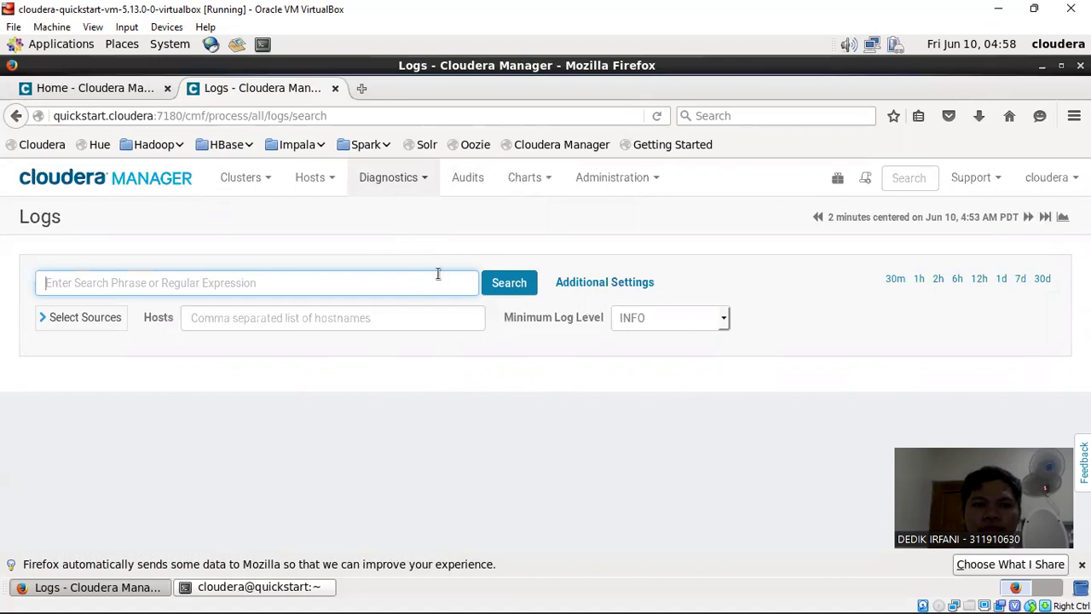
Step: Open the All Hosts page and examine the roles, disk usage and physical memory of quickstart.cloudera
left_click(337, 177)
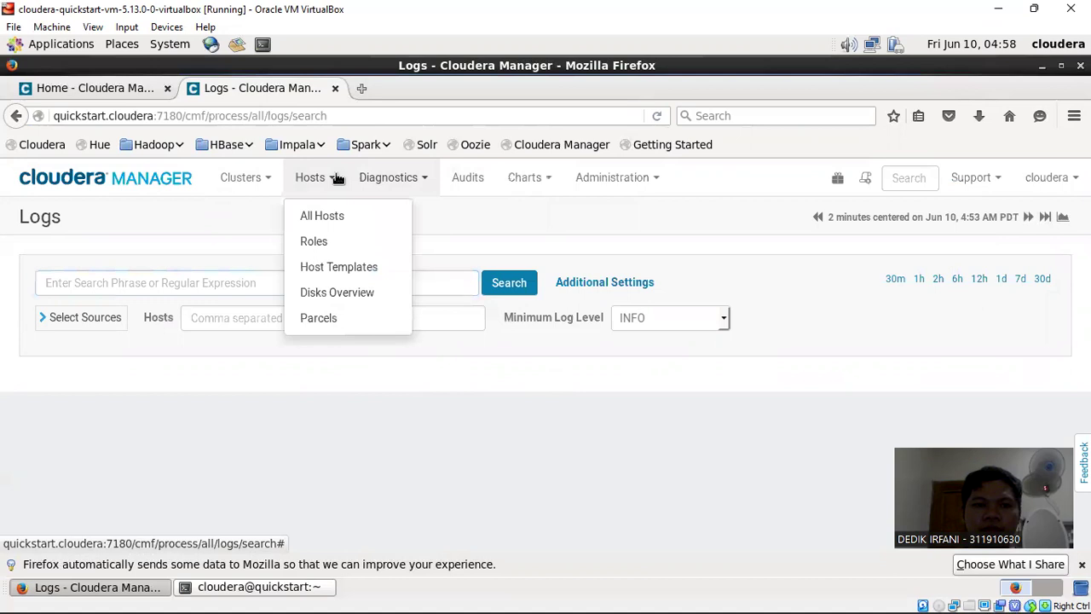
left_click(343, 222)
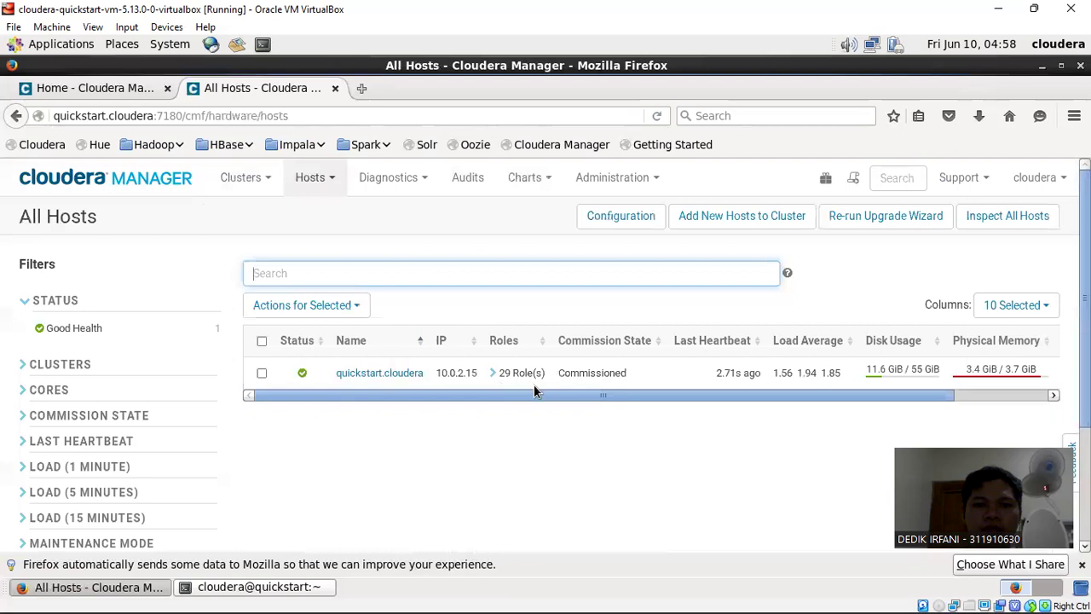
left_click(517, 404)
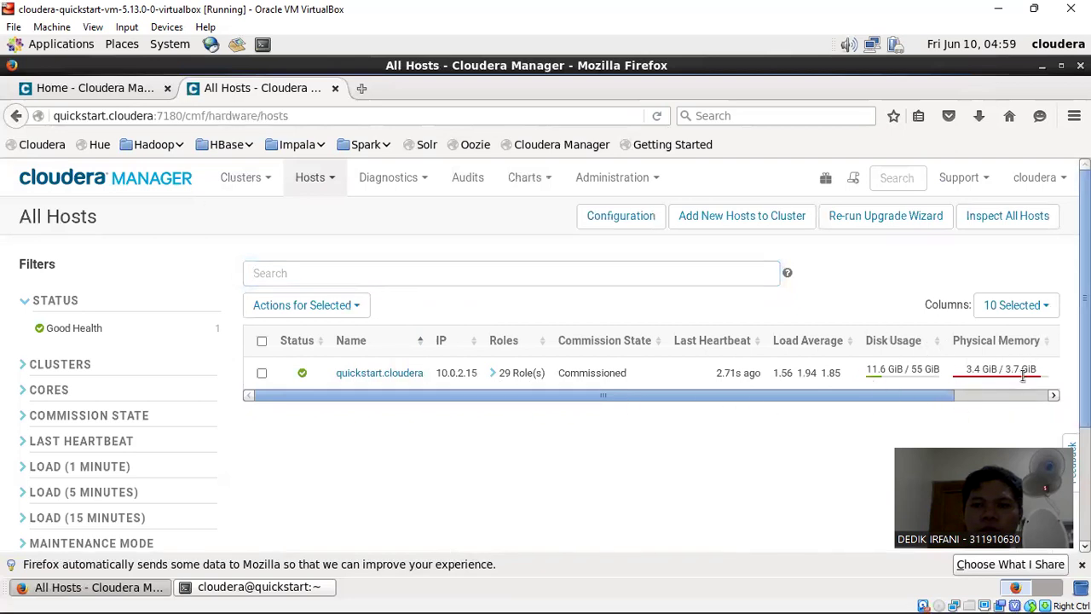
left_click_drag(941, 397, 740, 394)
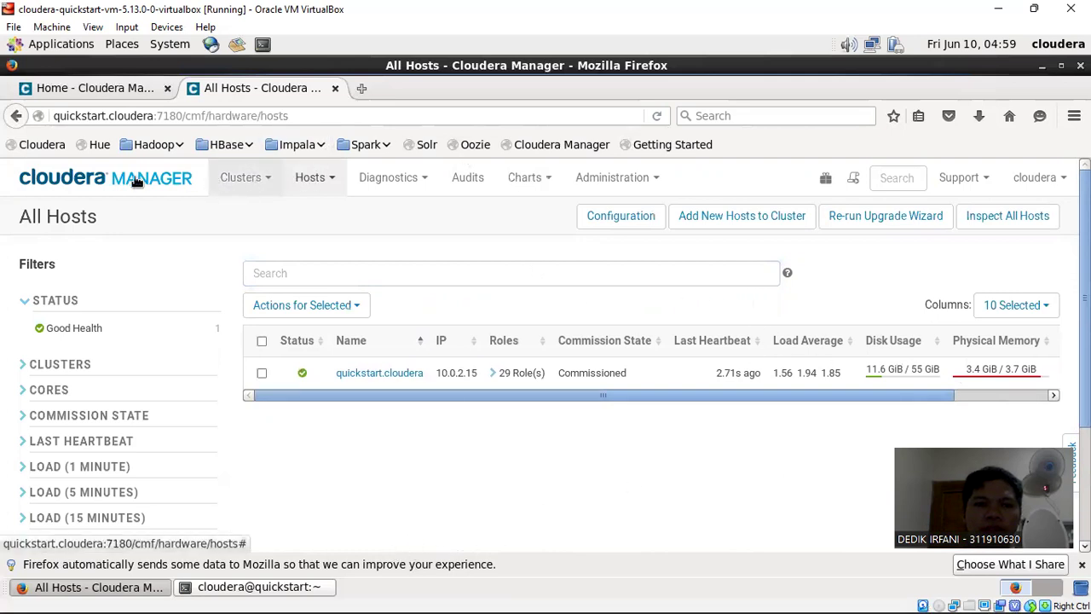
Step: Check the Hue service on the Cloudera Manager home page and return to the All Hosts page
left_click(112, 85)
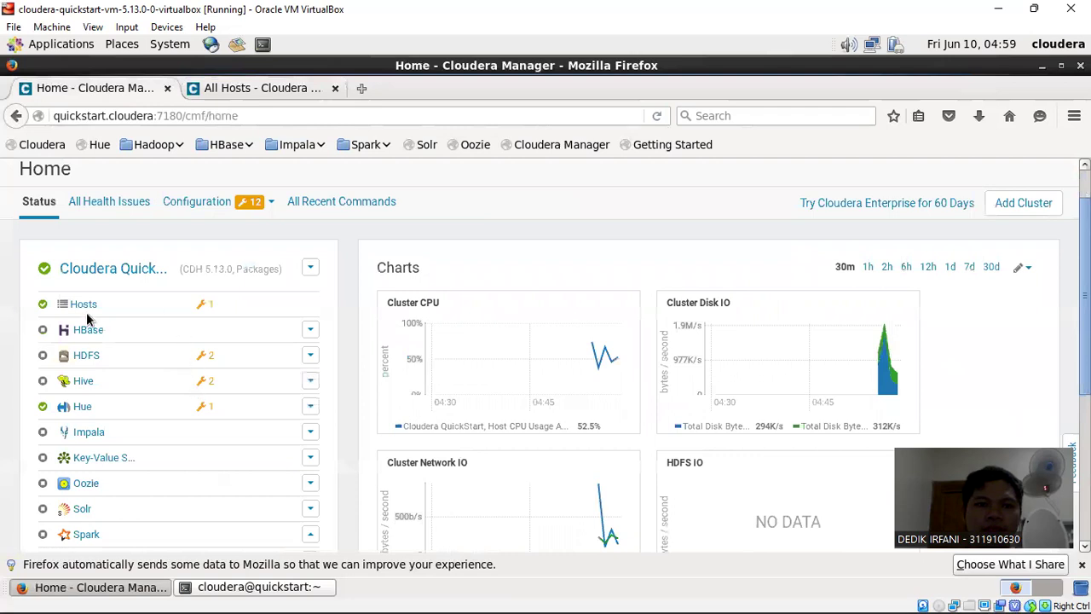
left_click(311, 406)
left_click(132, 414)
left_click(251, 93)
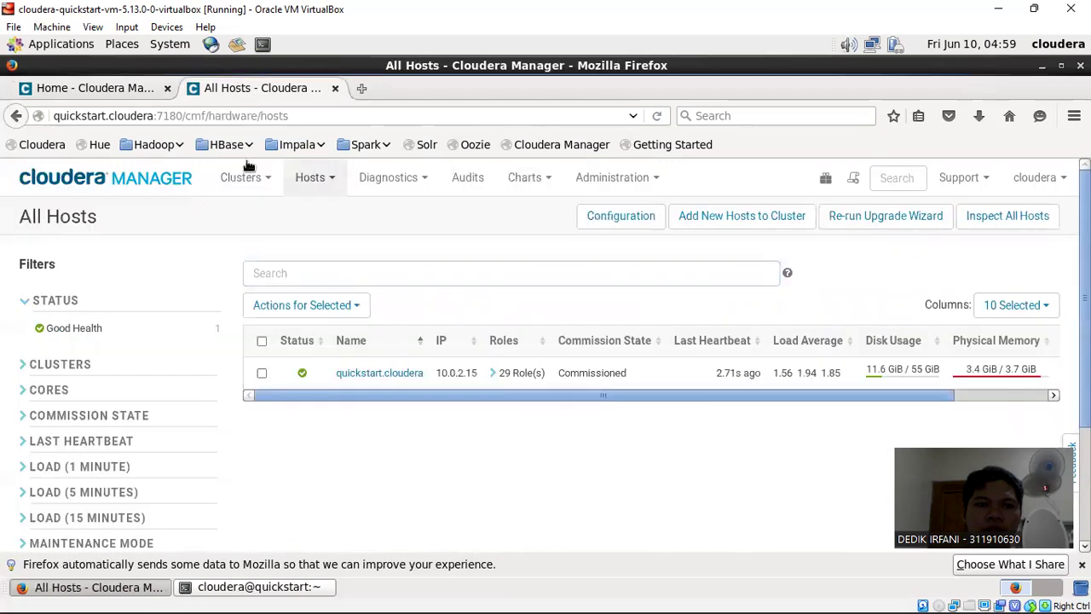
scroll(429, 204, "down", 2)
scroll(256, 205, "up", 2)
Step: Open the Hue web console and sign in as cloudera with the account password, letting Firefox remember the login
left_click(96, 146)
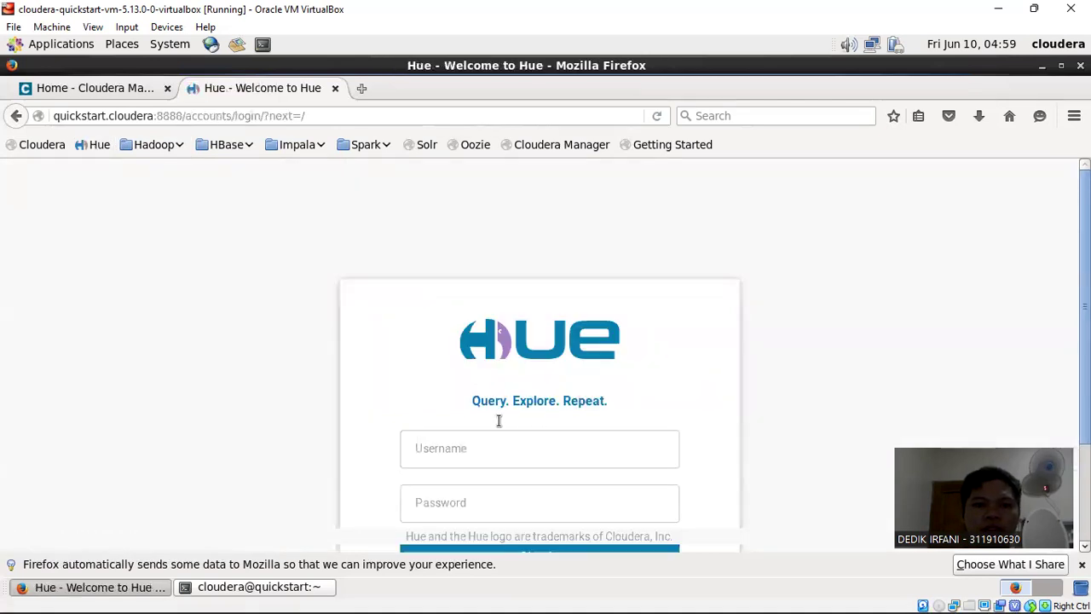
scroll(494, 409, "down", 2)
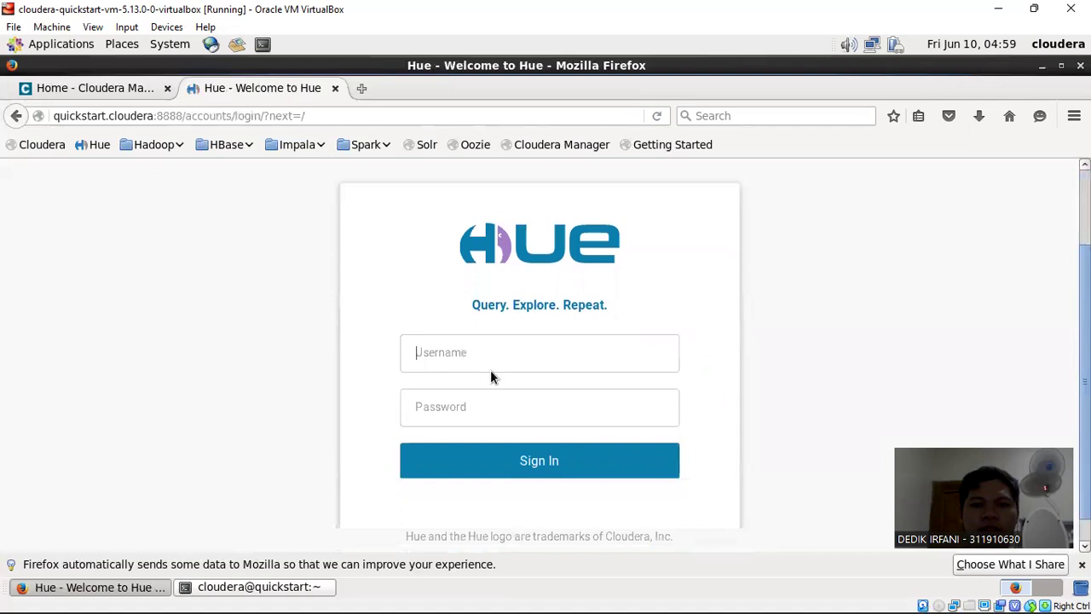
type("clod")
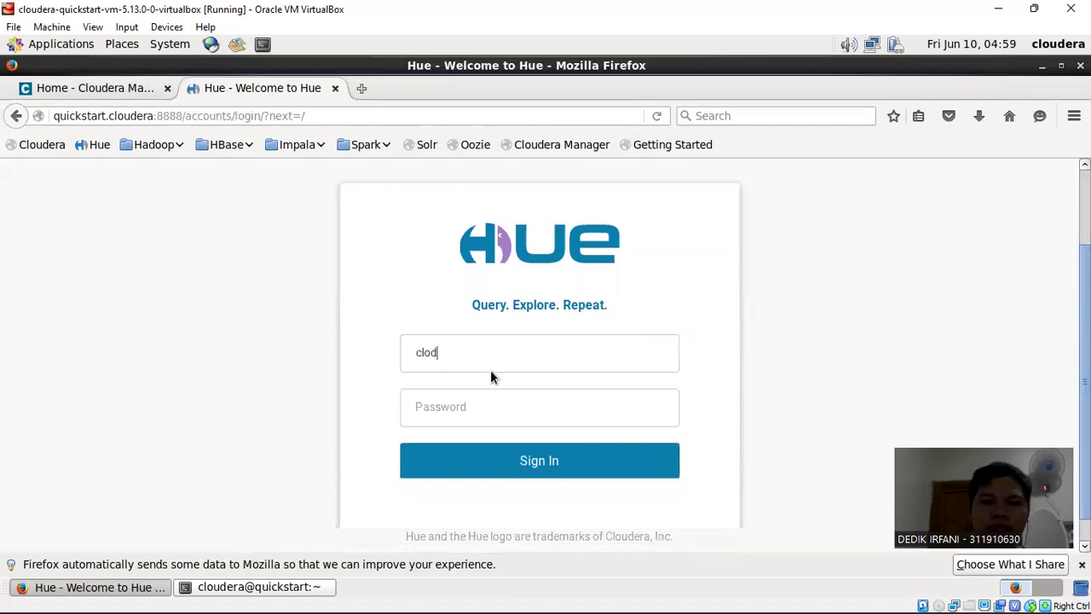
key("BackSpace")
type("uderaclouder")
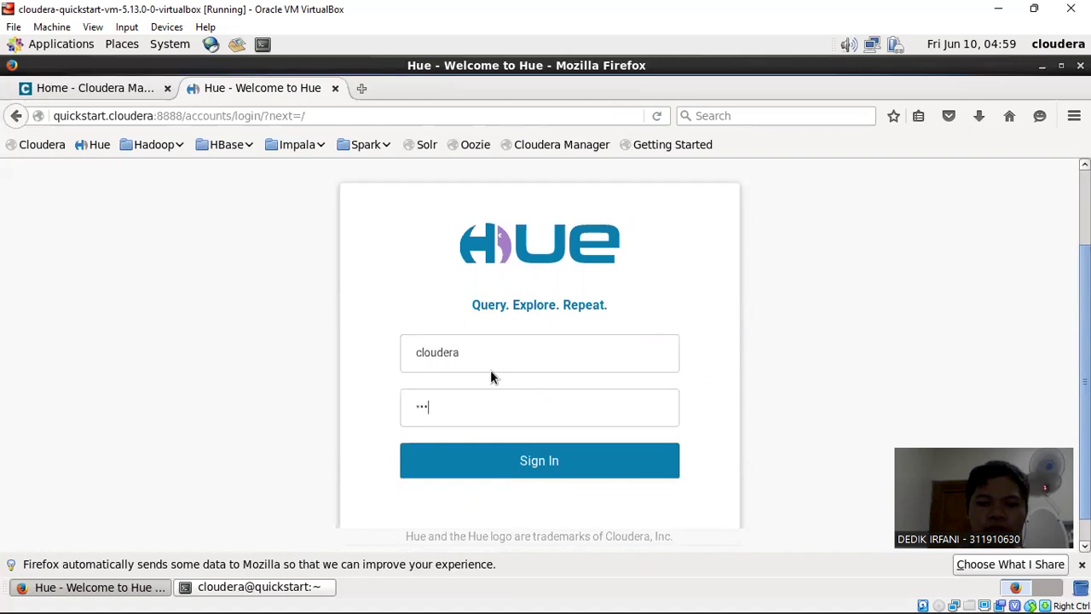
type("a")
key("Return")
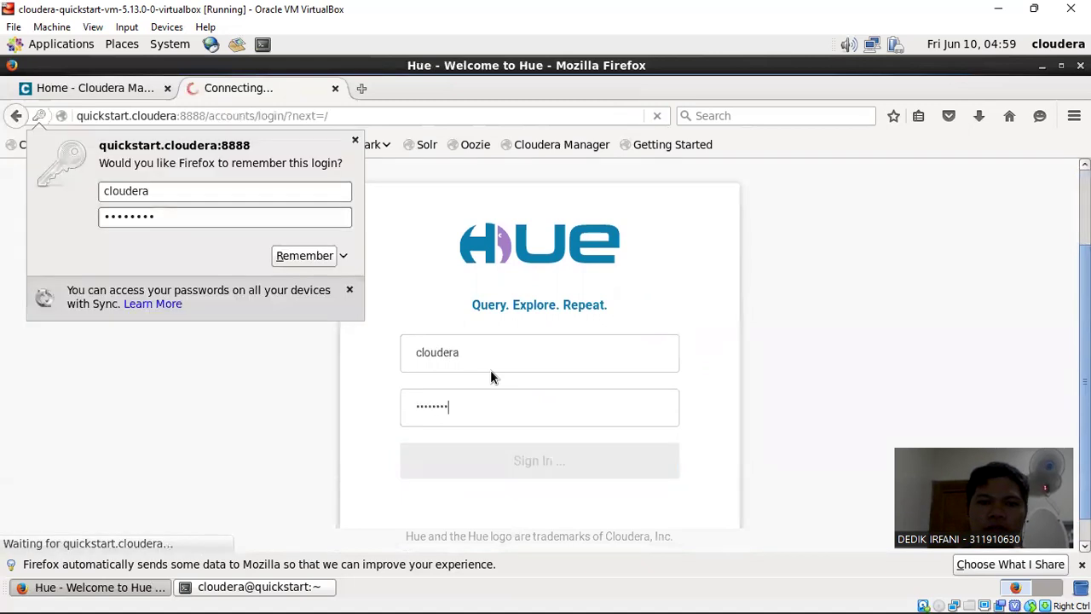
left_click(292, 256)
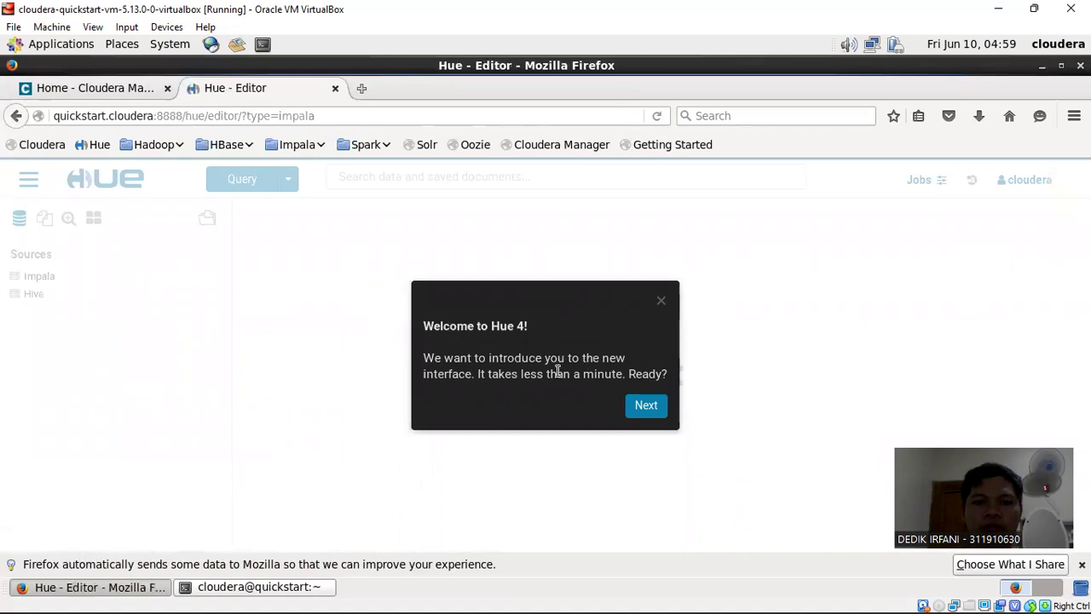
Step: Go through the Welcome to Hue 4 tour up to the main app area and dismiss it
left_click(643, 407)
left_click(646, 352)
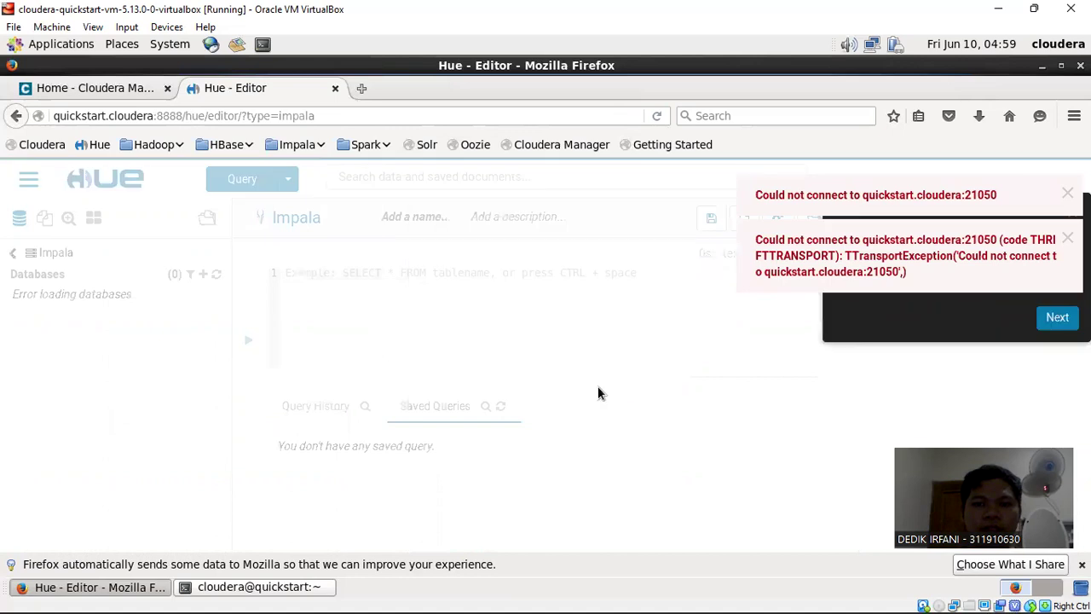
left_click(1054, 315)
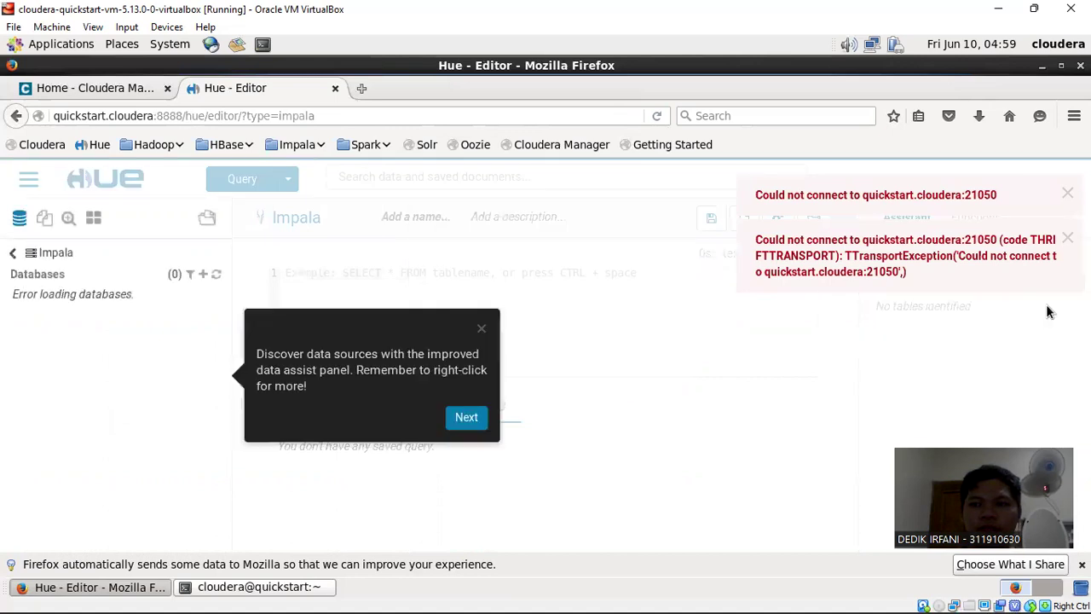
left_click(468, 418)
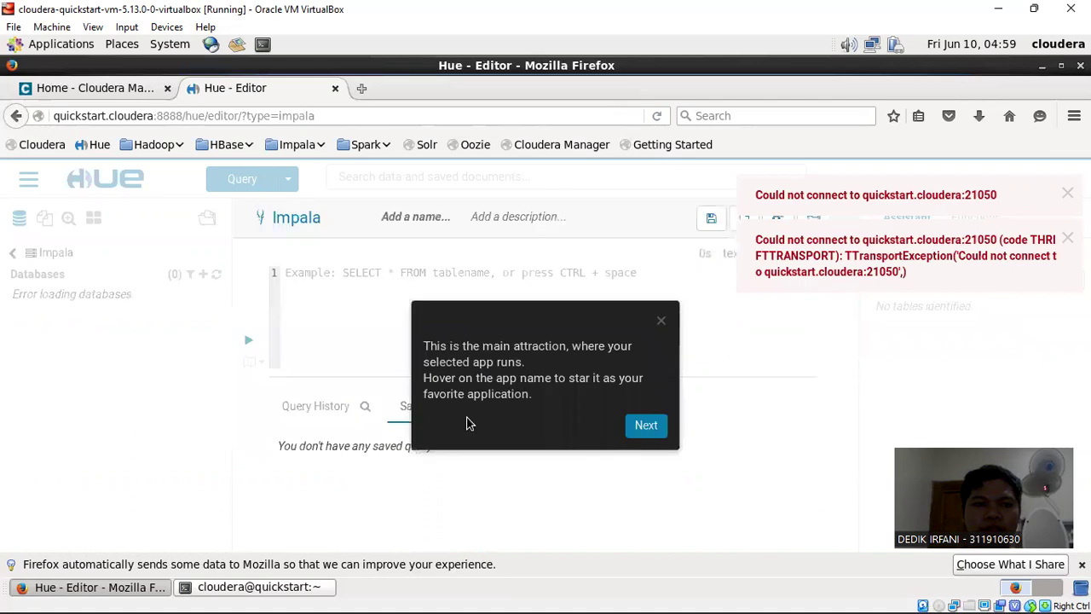
left_click(661, 319)
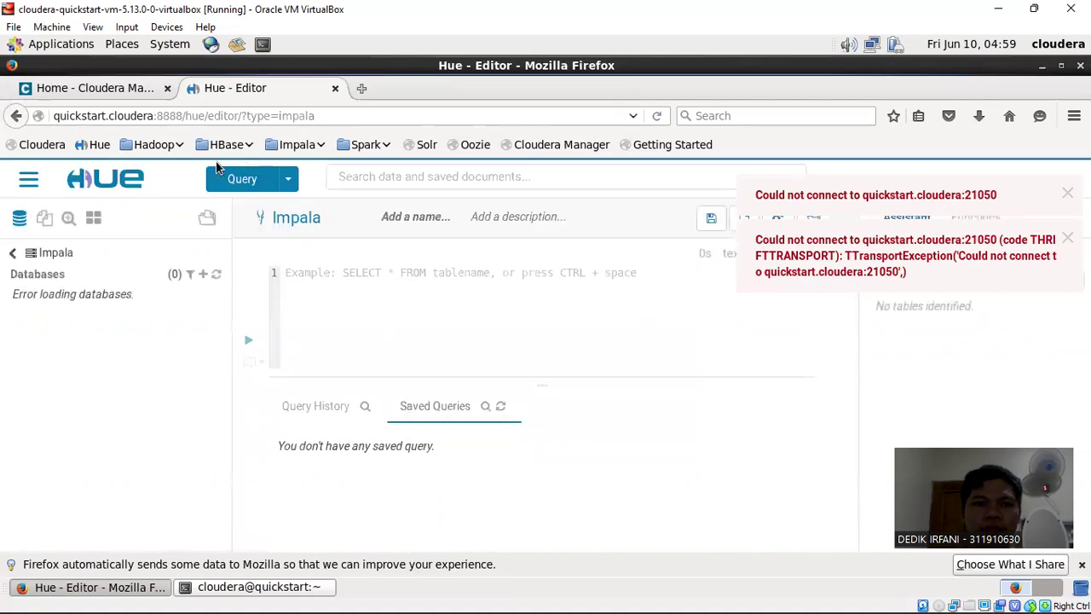
Step: Close the Hue web console and view the actions available for the Hue service on Cloudera Manager's home page
left_click(335, 88)
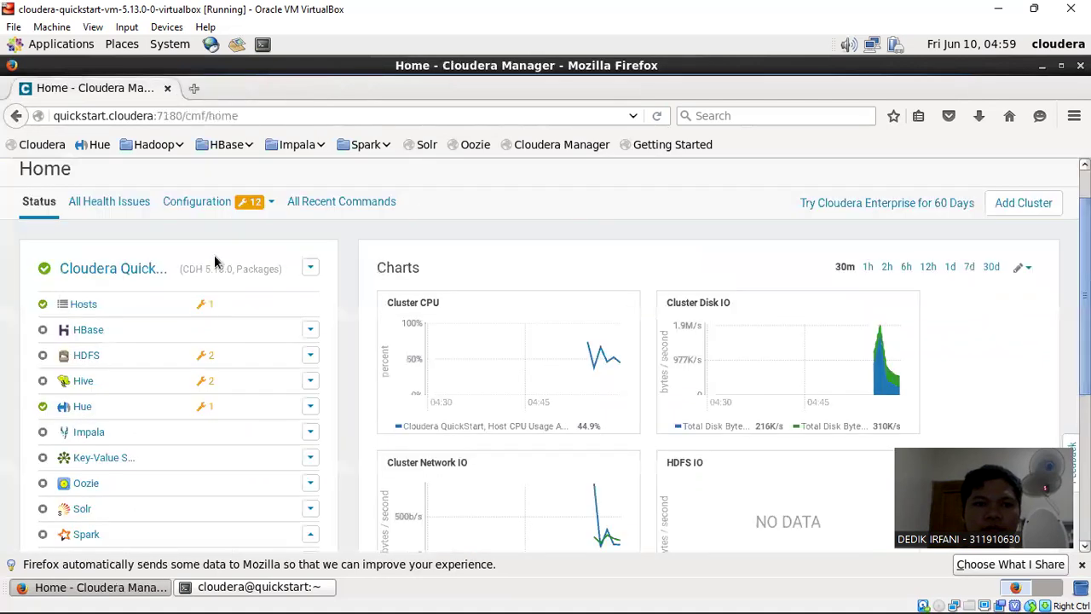
left_click(312, 409)
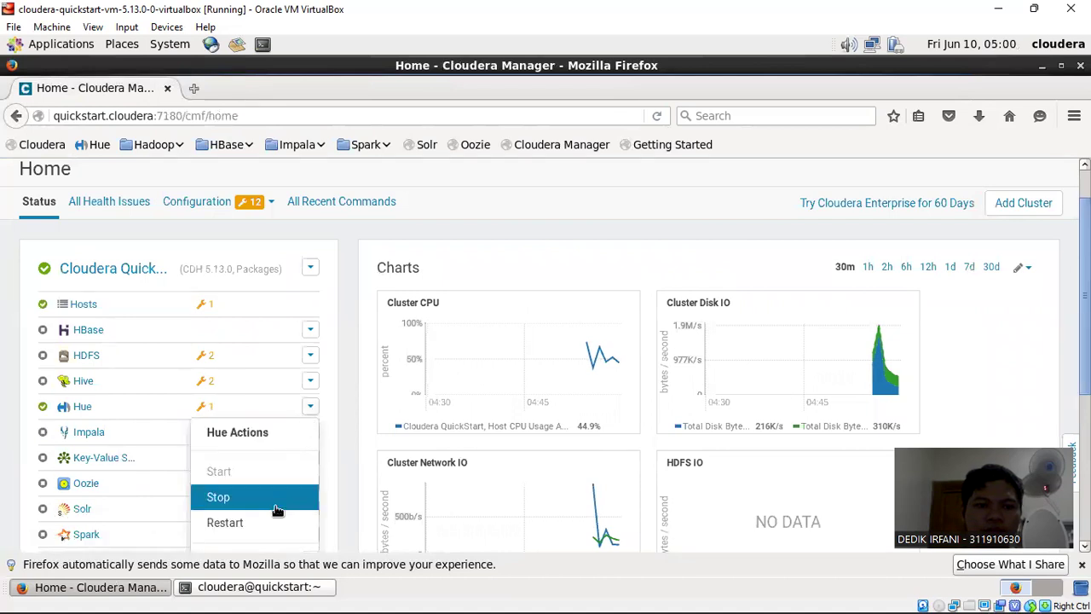
scroll(231, 489, "down", 2)
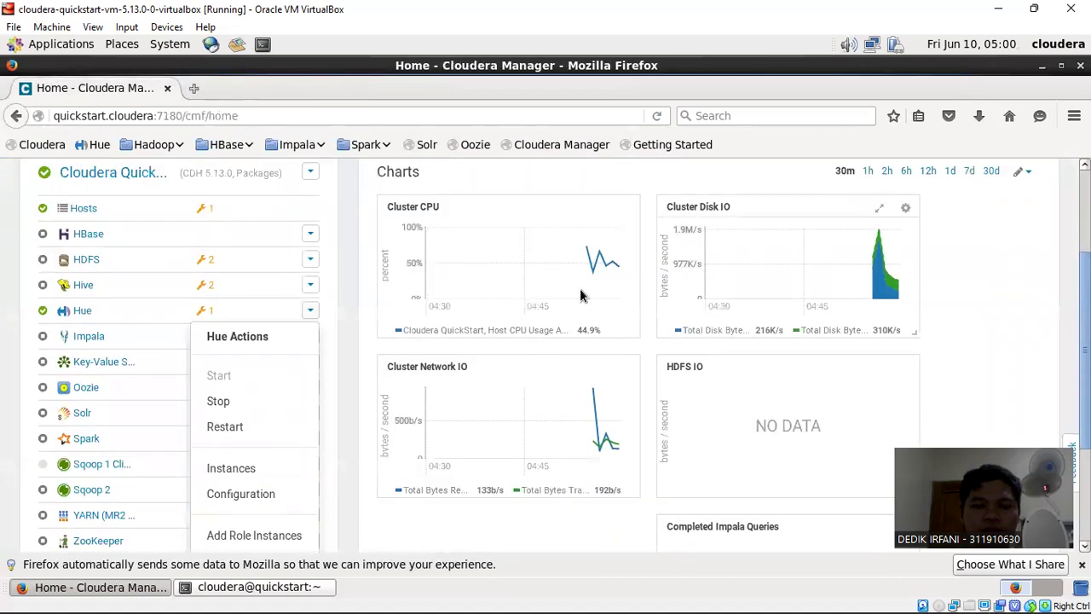
scroll(580, 290, "up", 3)
scroll(533, 346, "down", 4)
scroll(511, 341, "up", 4)
scroll(460, 341, "down", 2)
scroll(437, 345, "down", 1)
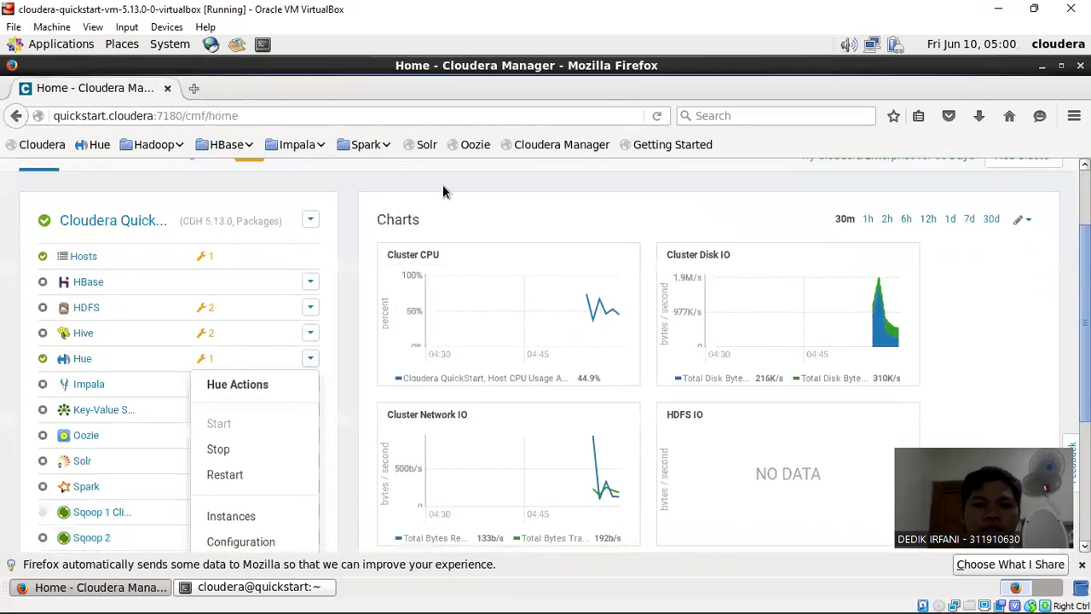
left_click(360, 316)
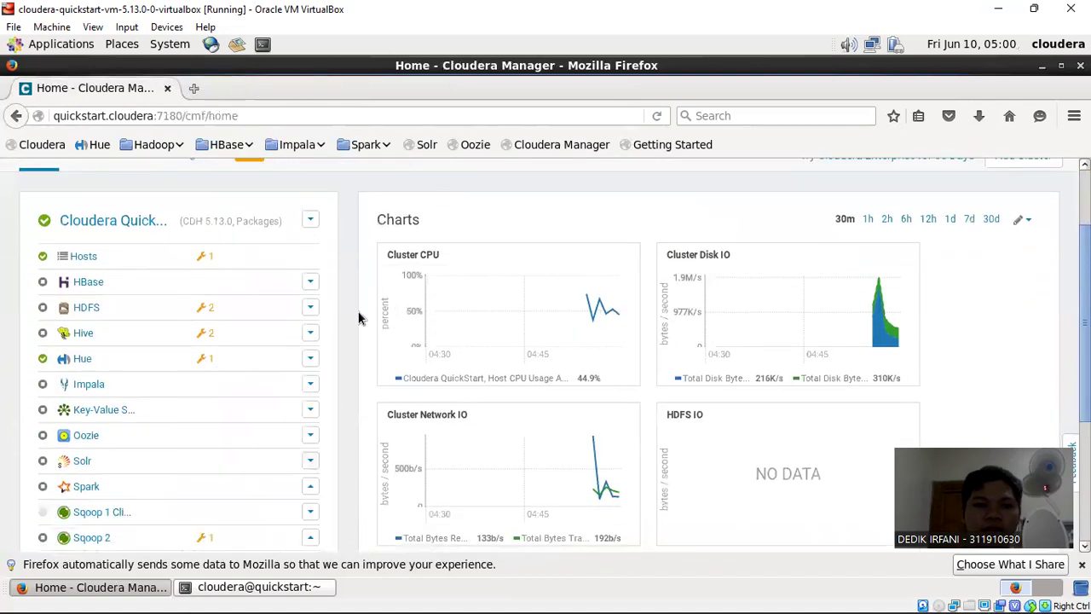
left_click(311, 359)
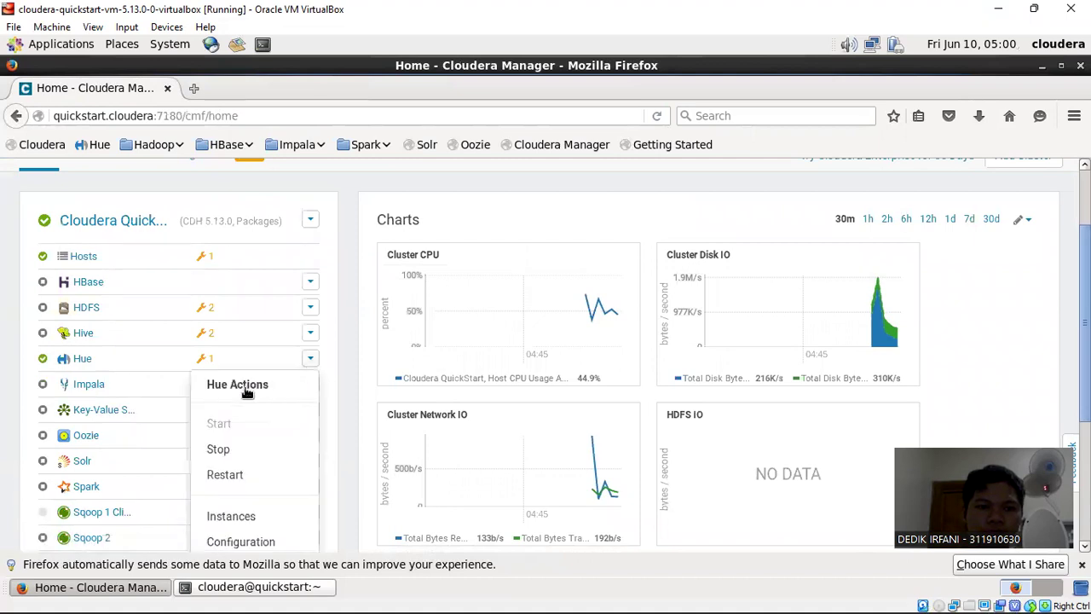
left_click(245, 393)
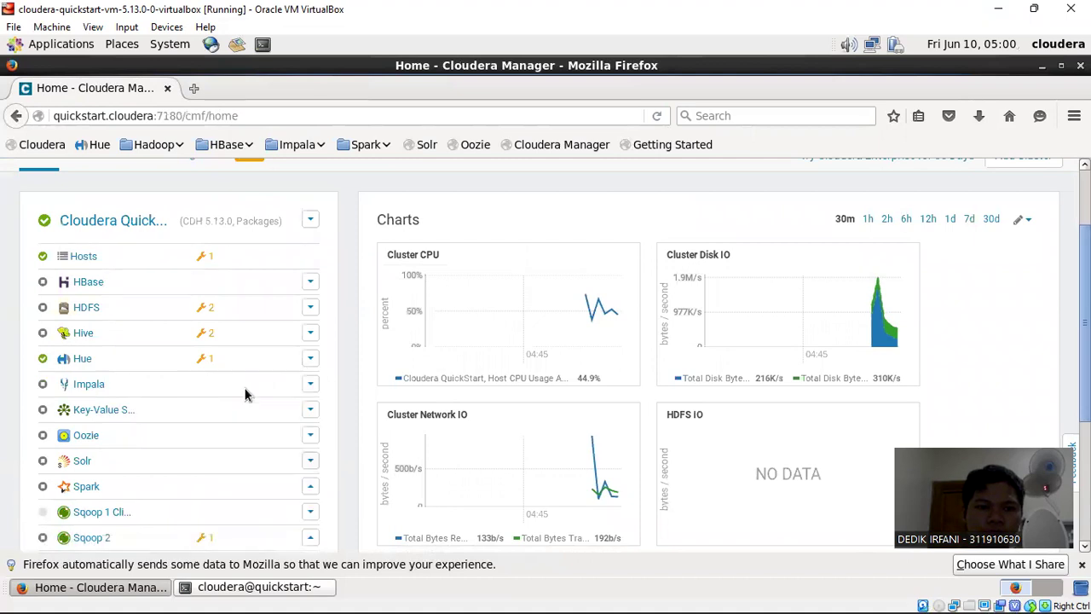
left_click(310, 360)
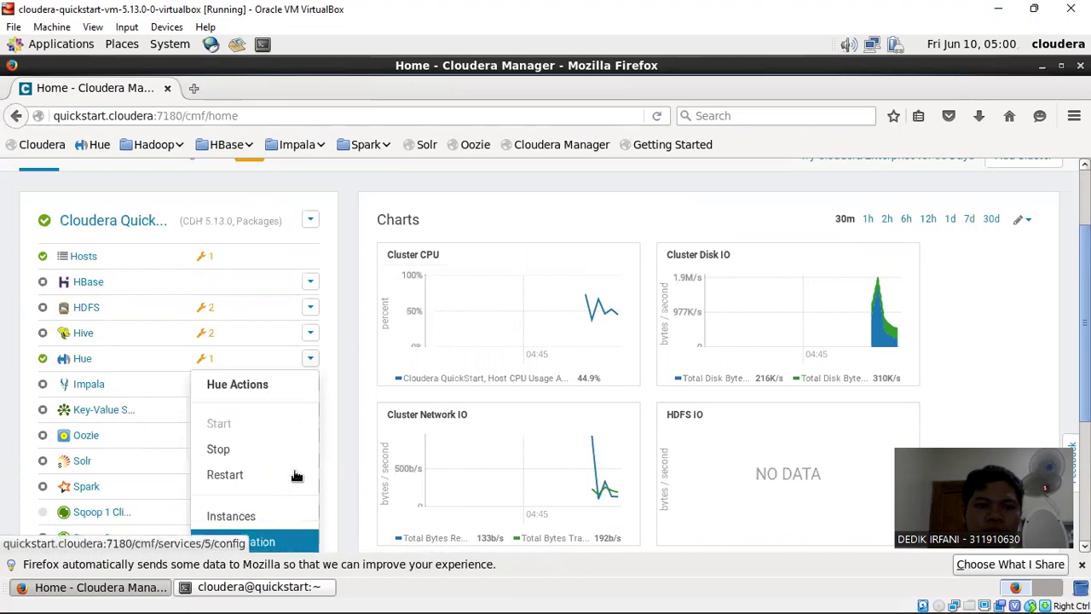
Step: Open Hue's service status page and examine its health tests, charts and health history
left_click(75, 360)
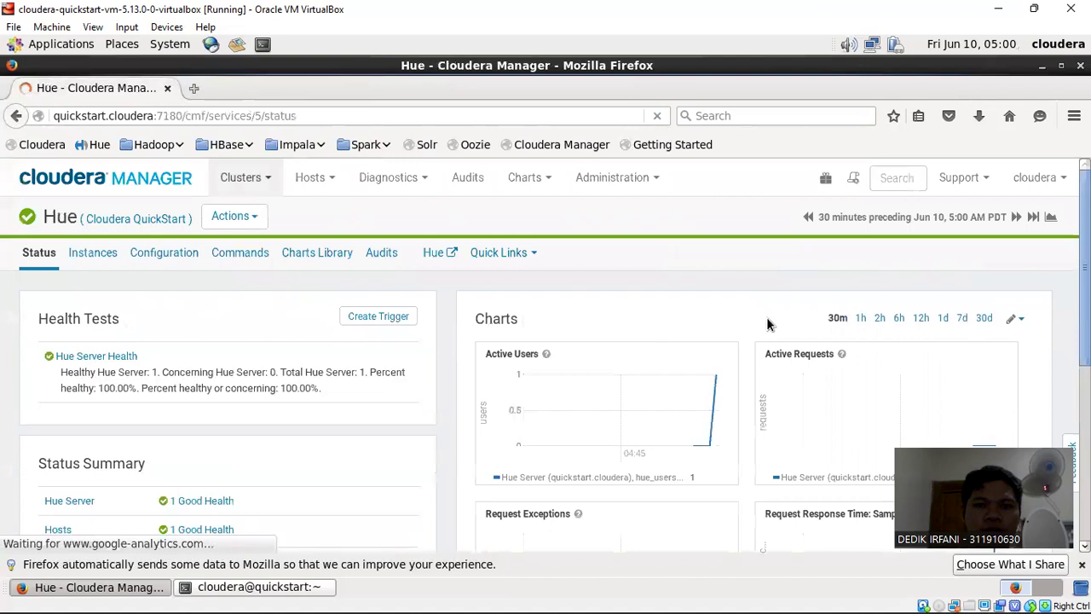
scroll(413, 352, "down", 1)
scroll(415, 356, "down", 5)
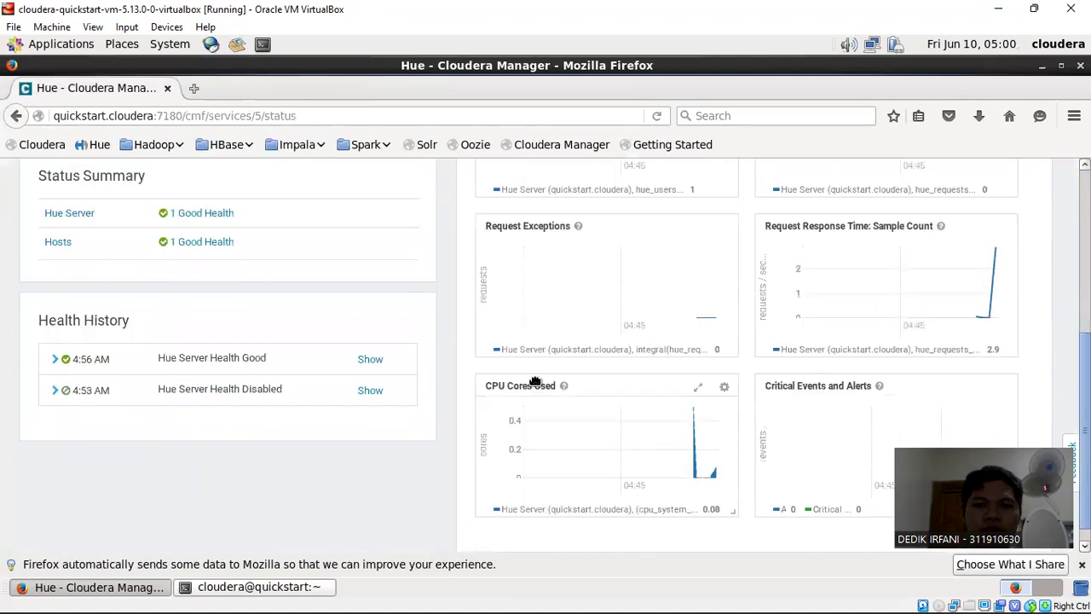
scroll(422, 452, "up", 4)
scroll(389, 507, "down", 3)
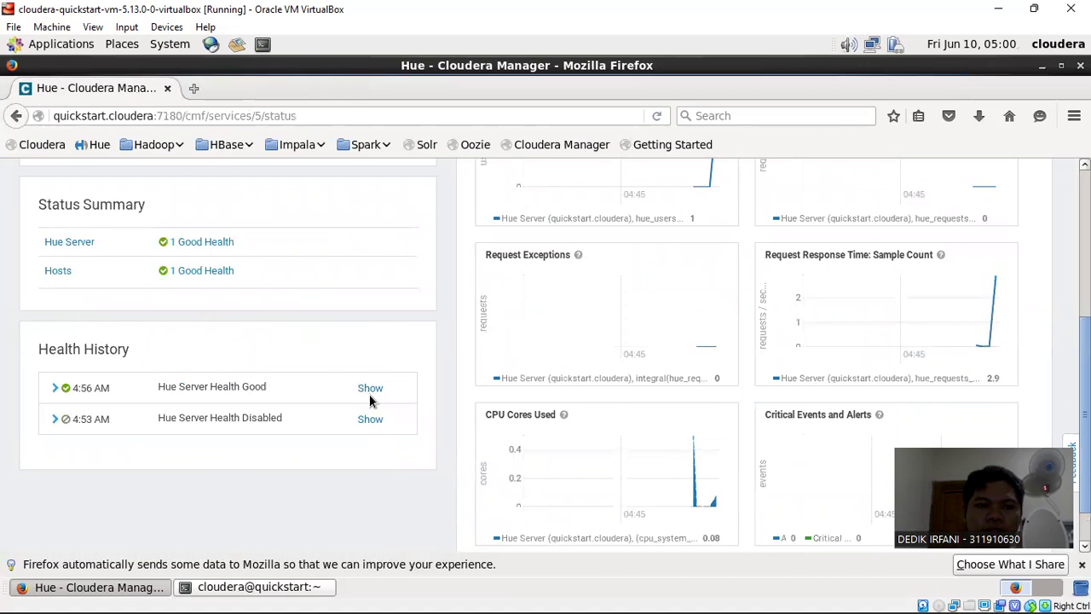
scroll(990, 331, "up", 4)
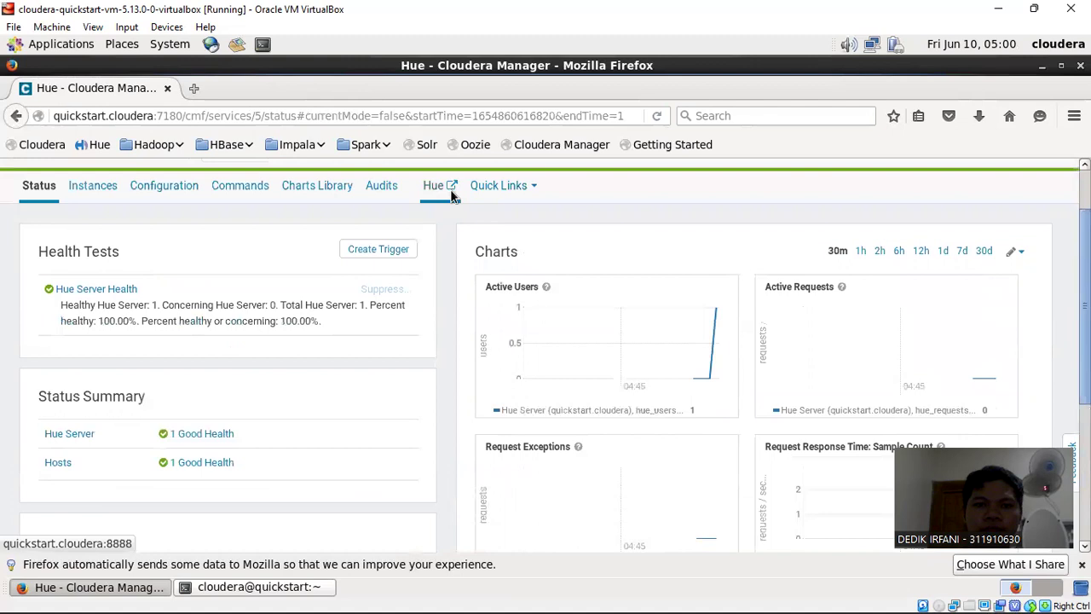
Step: Launch the Hue web console from its service page and close it, returning to Hue's status page
left_click(443, 185)
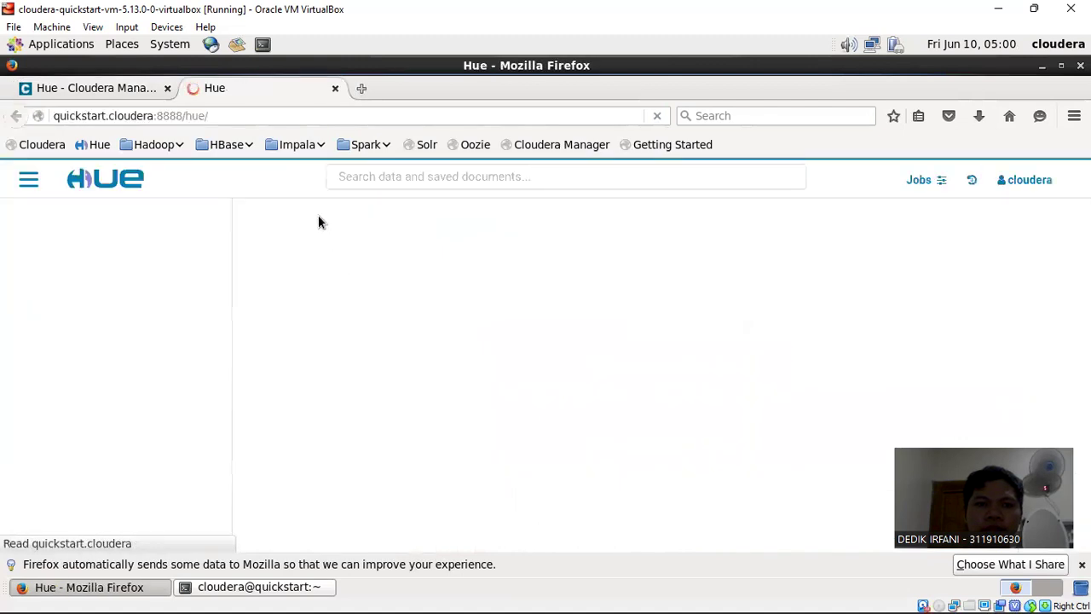
left_click(118, 90)
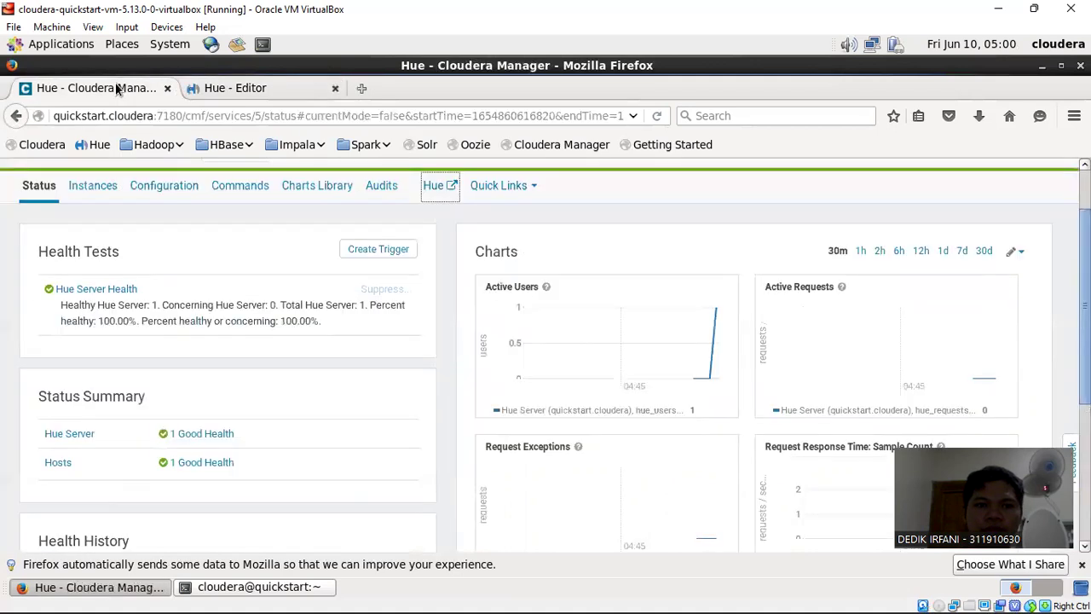
left_click(335, 89)
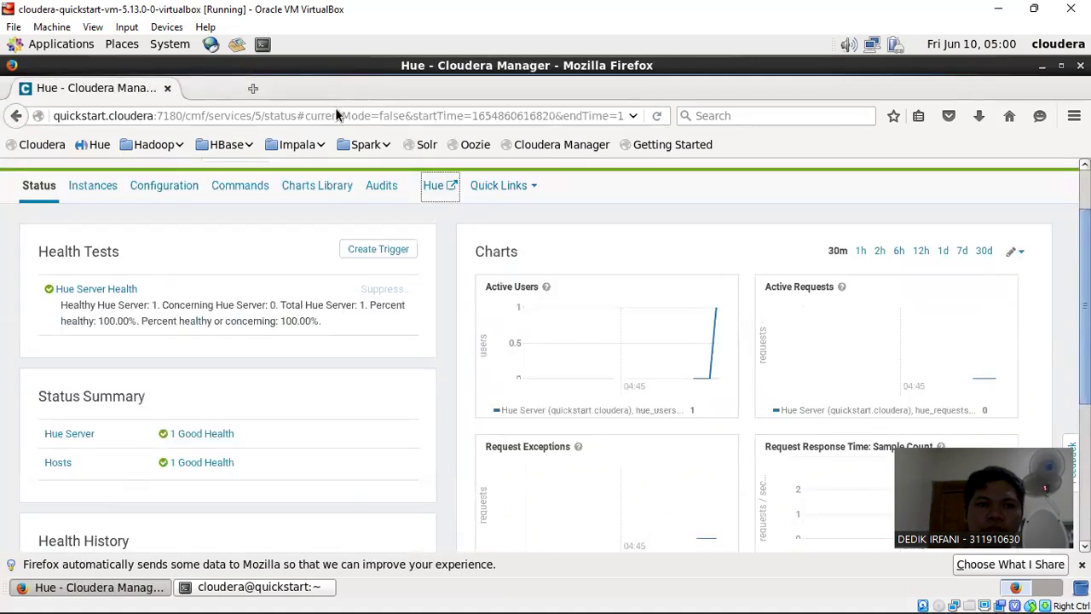